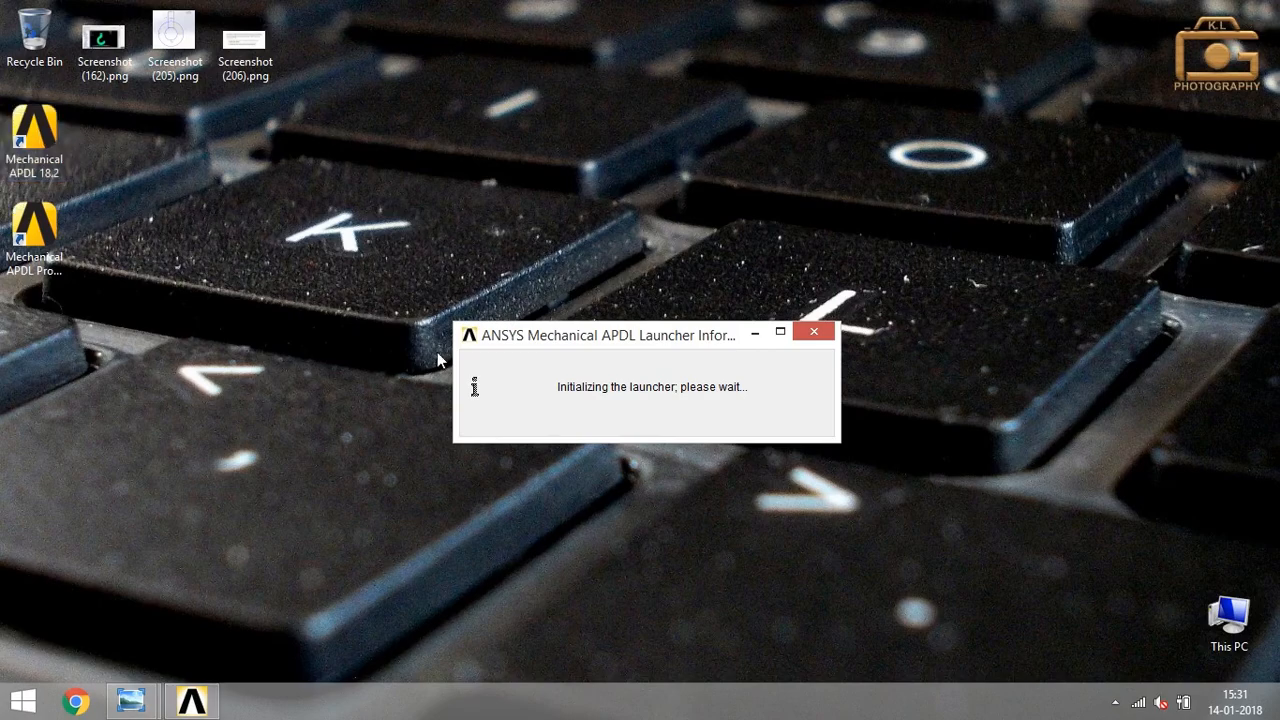
Set the working directory to E:\Practicals\Ansys\CurvedBeam and run the Curvedbeam job in a maximized window.
drag(590, 352, 634, 231)
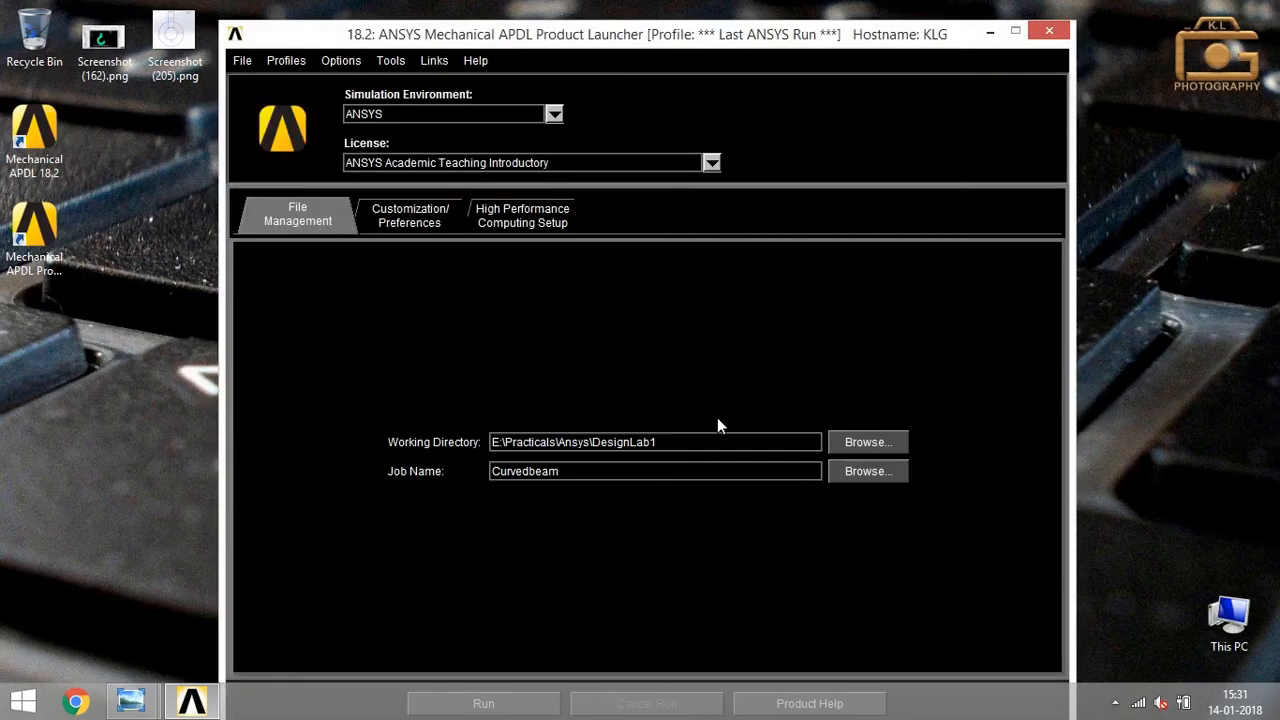
key(BackSpace)
key(BackSpace)
key(BackSpace)
key(BackSpace)
key(BackSpace)
key(BackSpace)
key(BackSpace)
key(BackSpace)
key(BackSpace)
key(BackSpace)
text(CurvedBeam)
drag(730, 40, 724, 20)
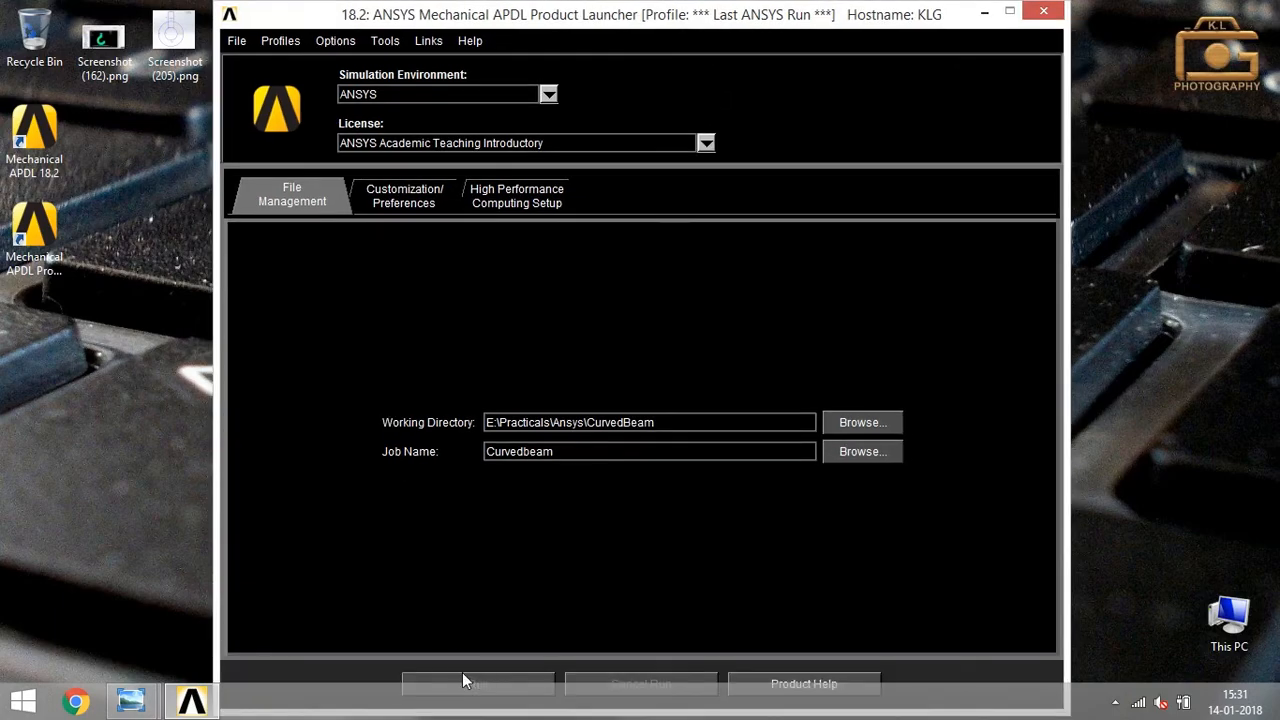
click(565, 484)
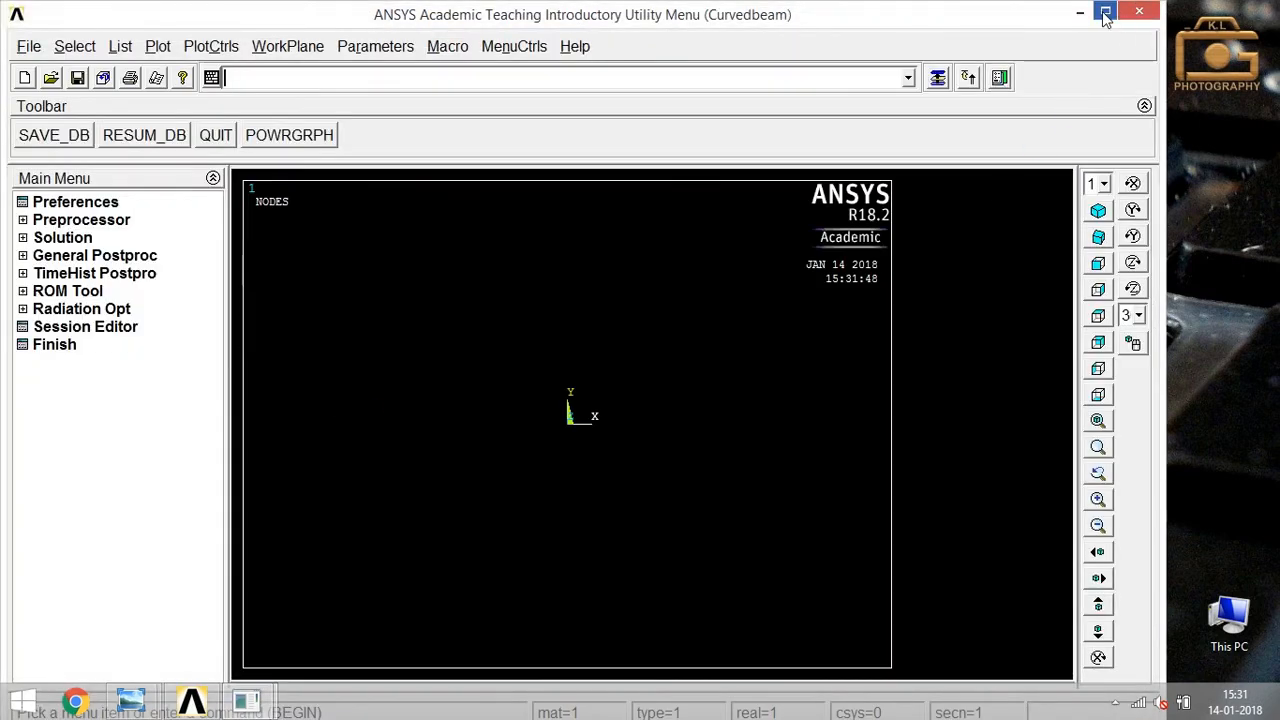
click(1105, 11)
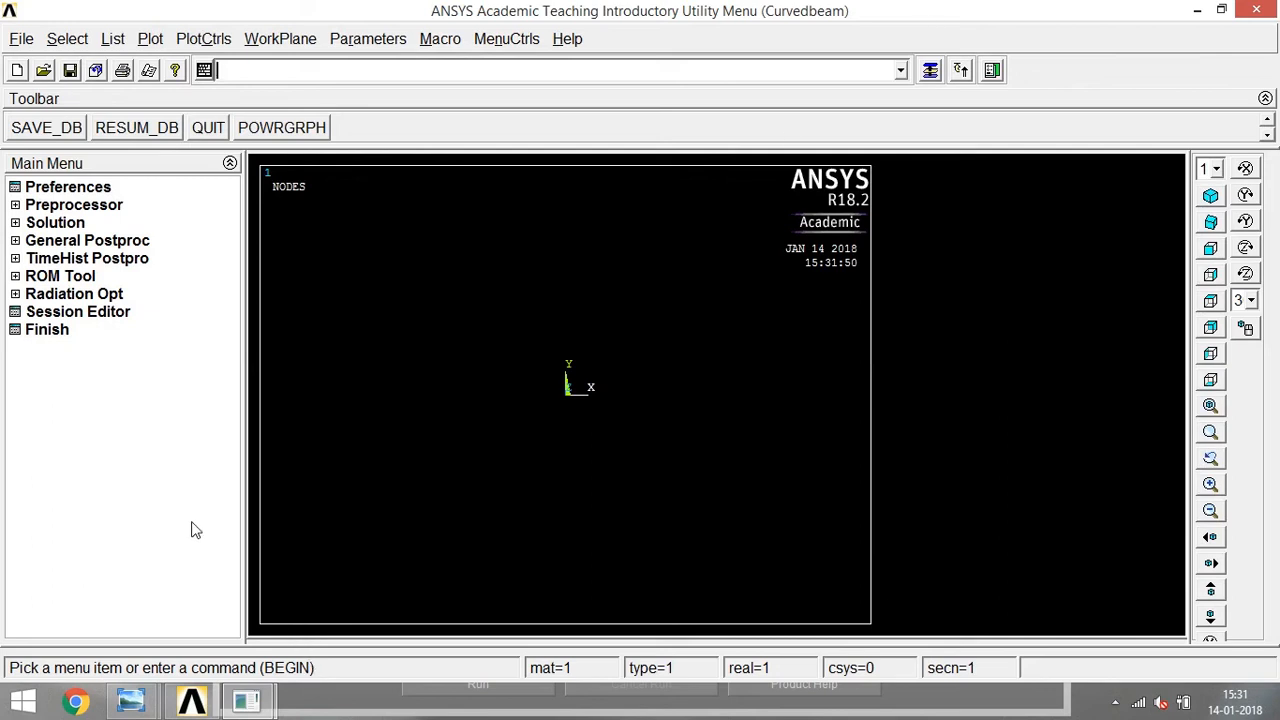
Examine the reference sketch in Screenshot (205).png for the beam's dimensions, load, support and material data.
mouse_move(130, 700)
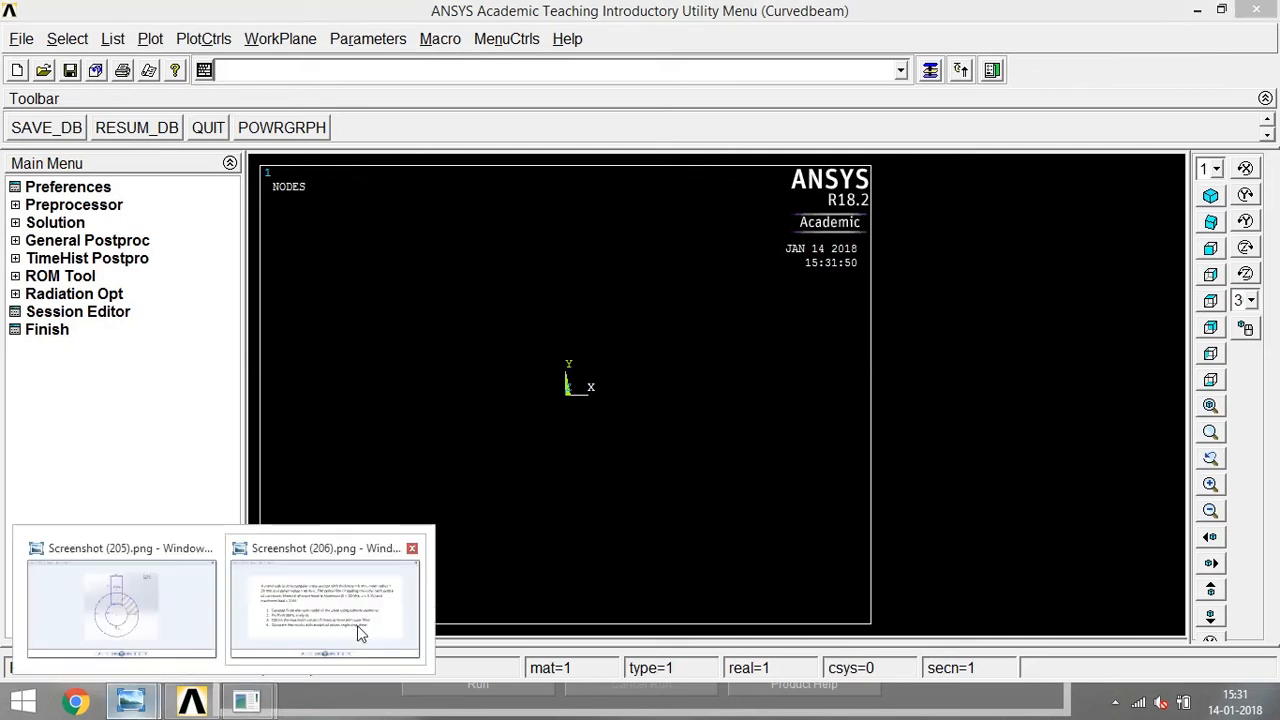
click(137, 619)
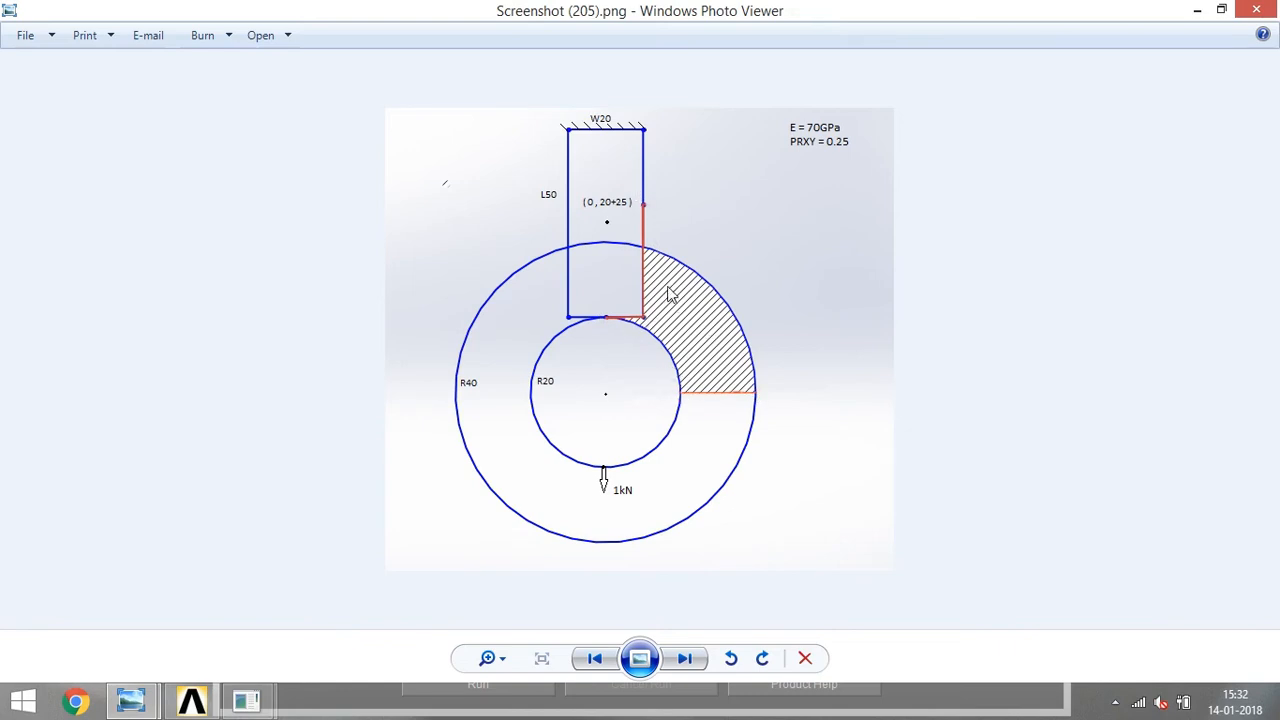
click(1197, 10)
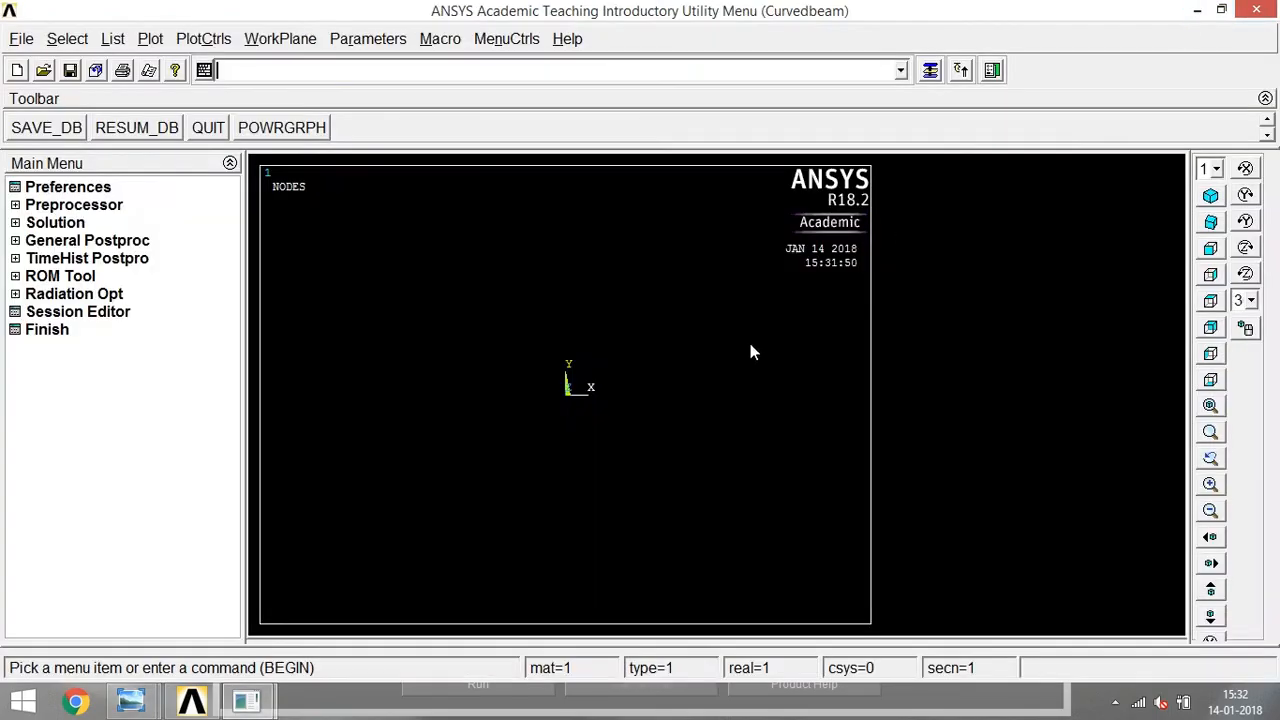
click(62, 190)
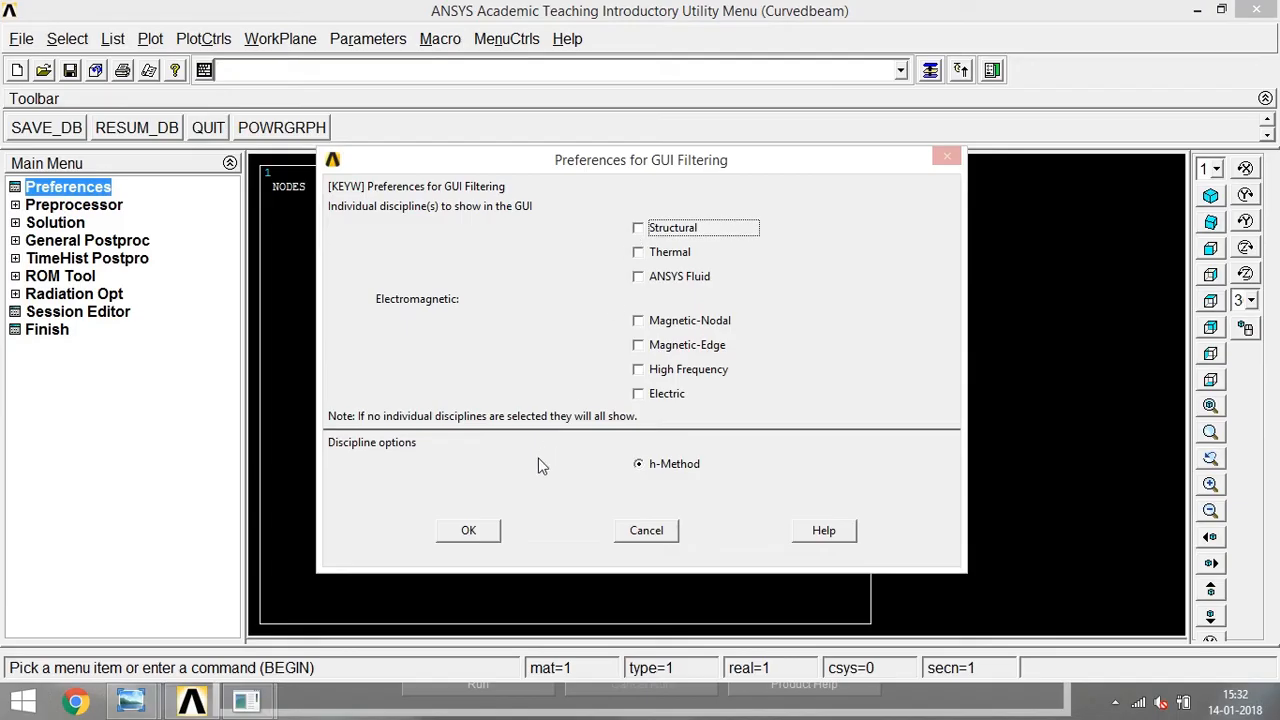
click(490, 528)
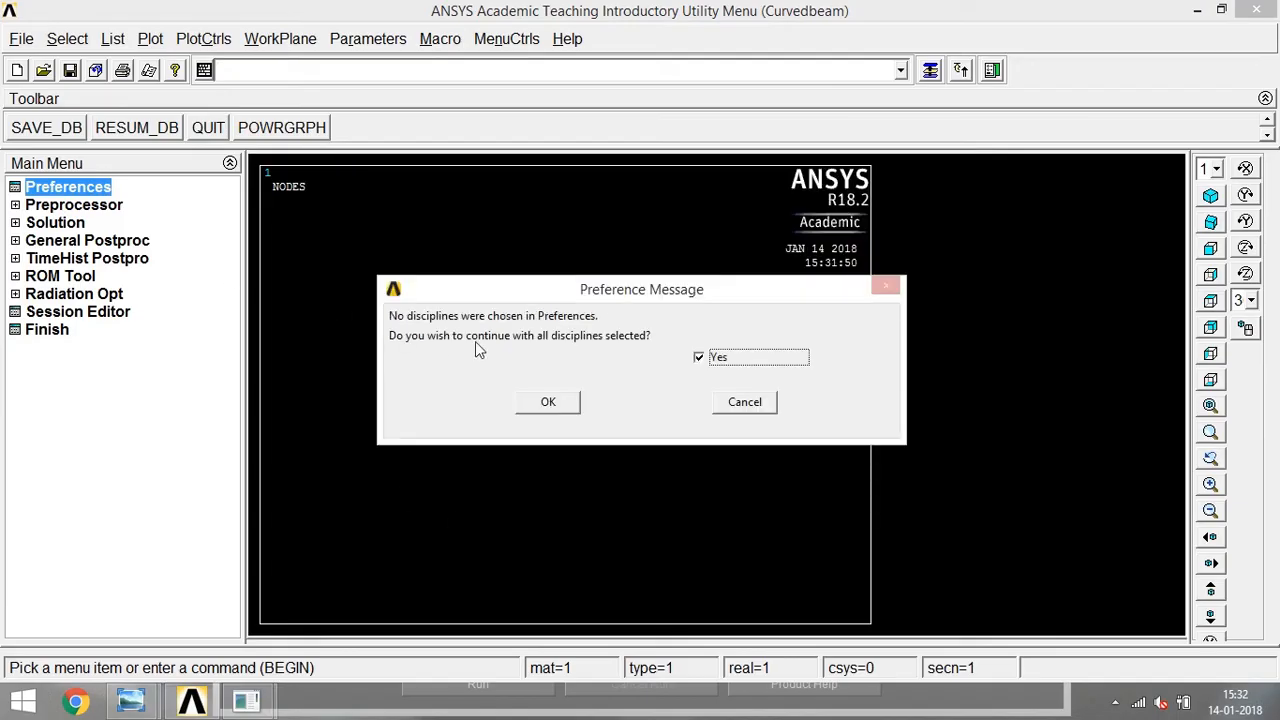
click(741, 408)
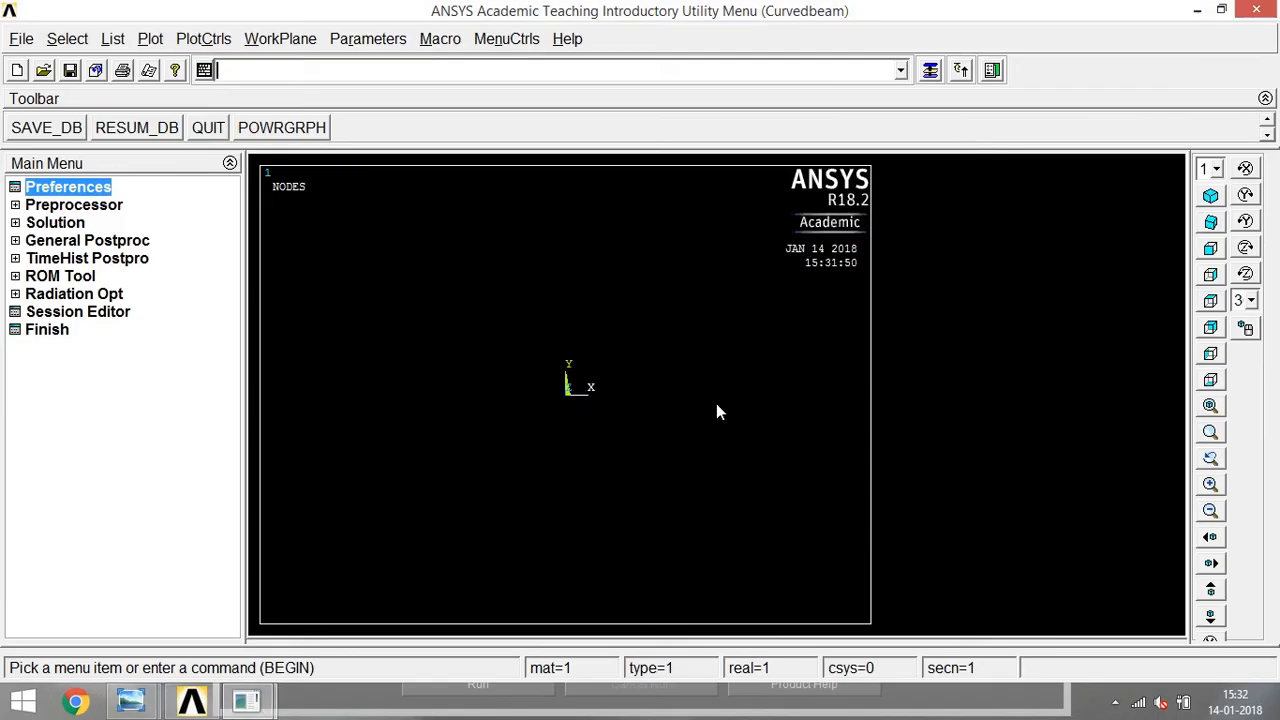
Add the structural Solid element type 8 node 183 with reference number 1.
click(70, 205)
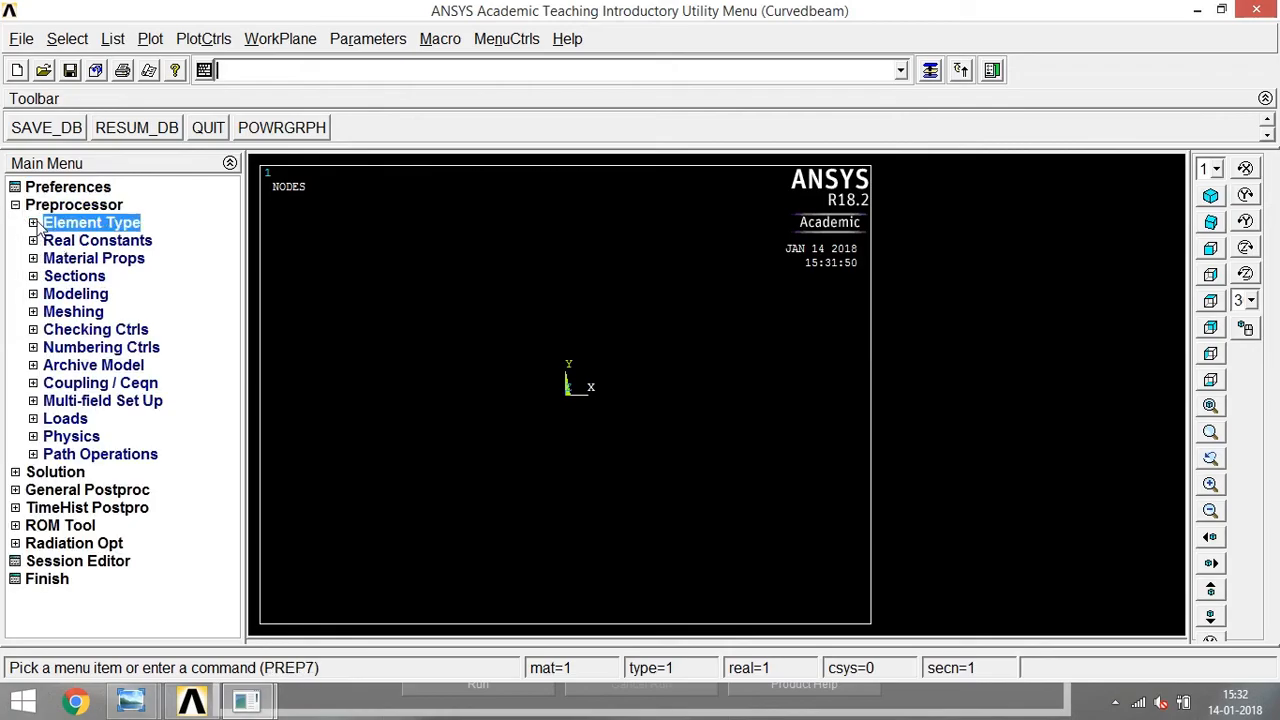
click(38, 224)
click(112, 240)
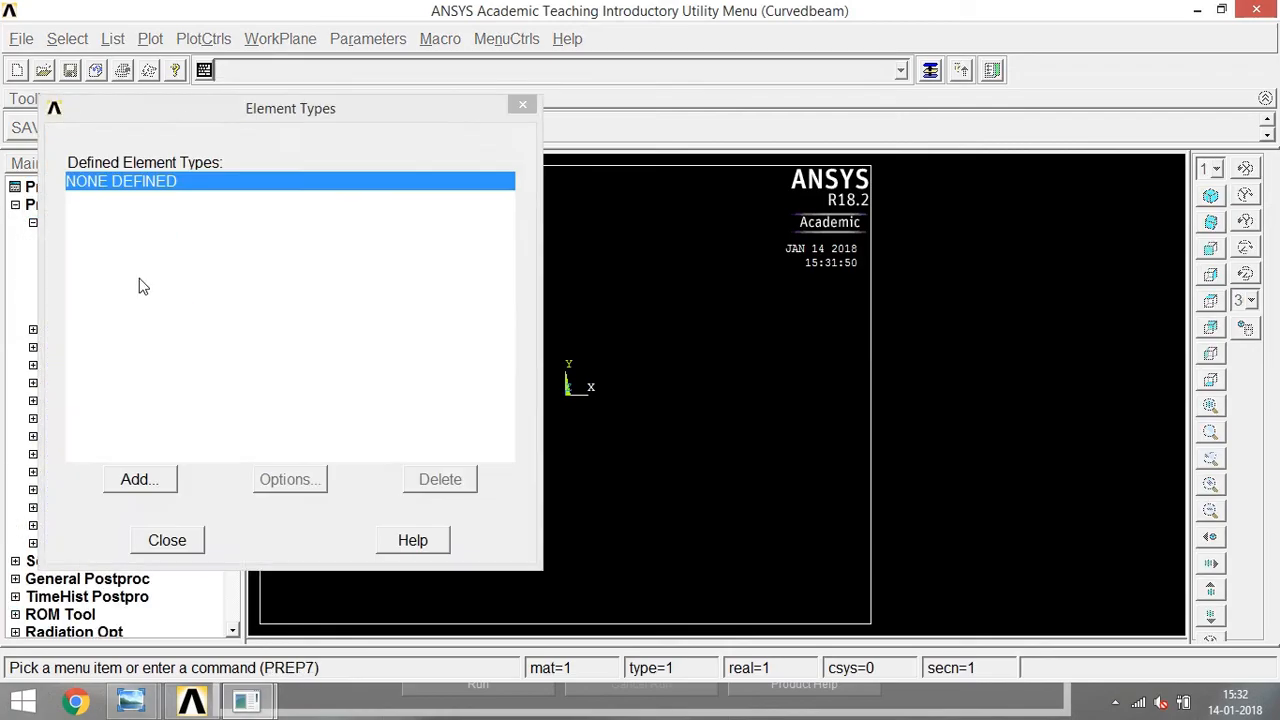
click(174, 481)
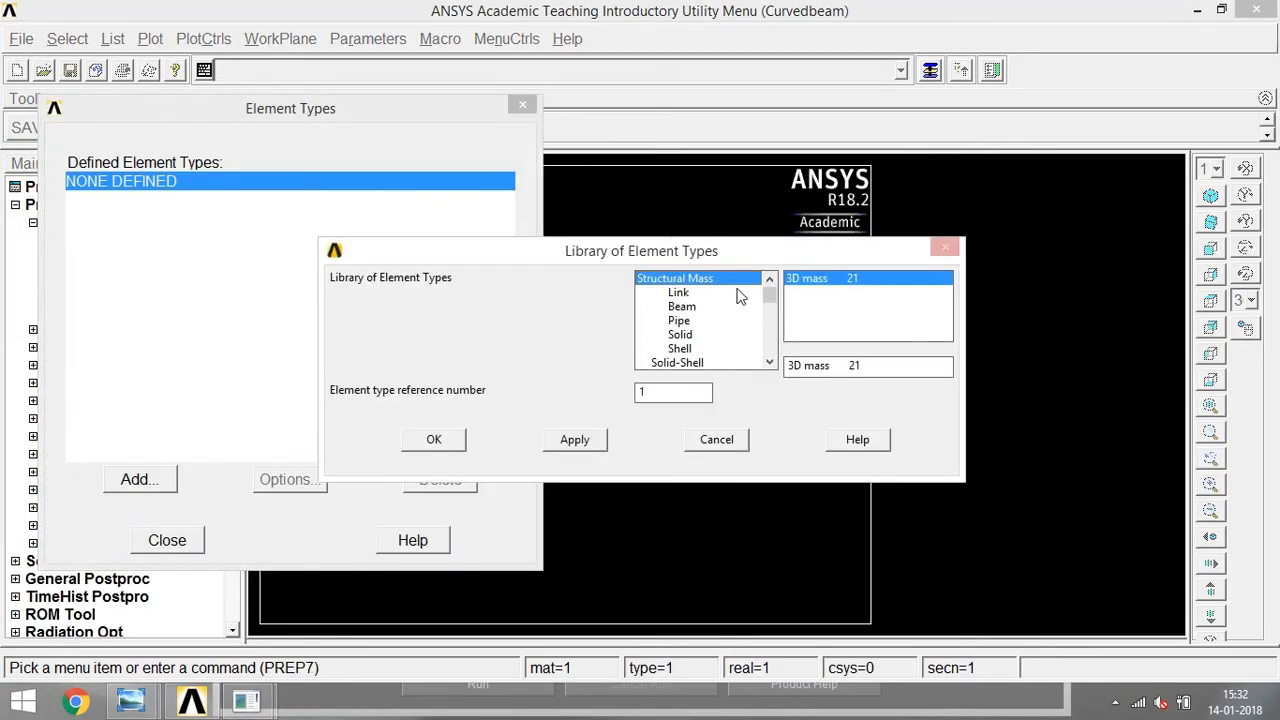
click(684, 335)
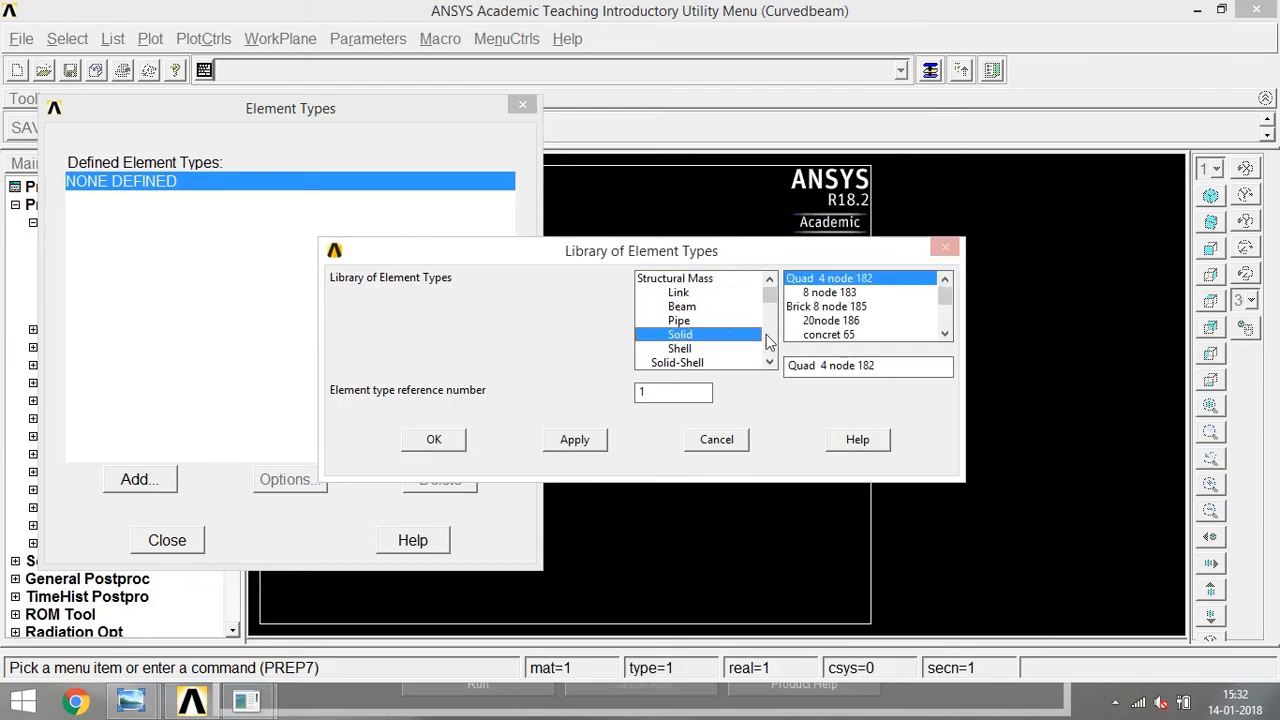
click(834, 294)
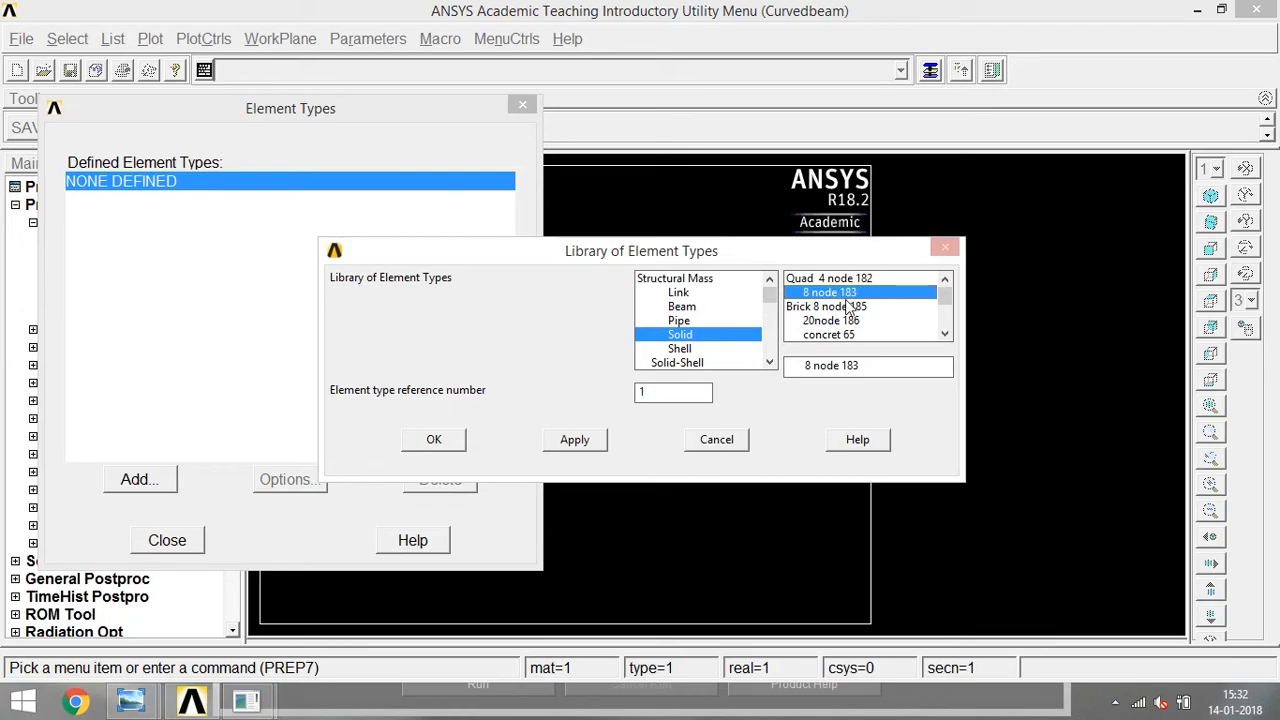
click(437, 445)
Set the PLANE183 element behavior to plane stress with thickness (Plane strs w/thk).
click(313, 491)
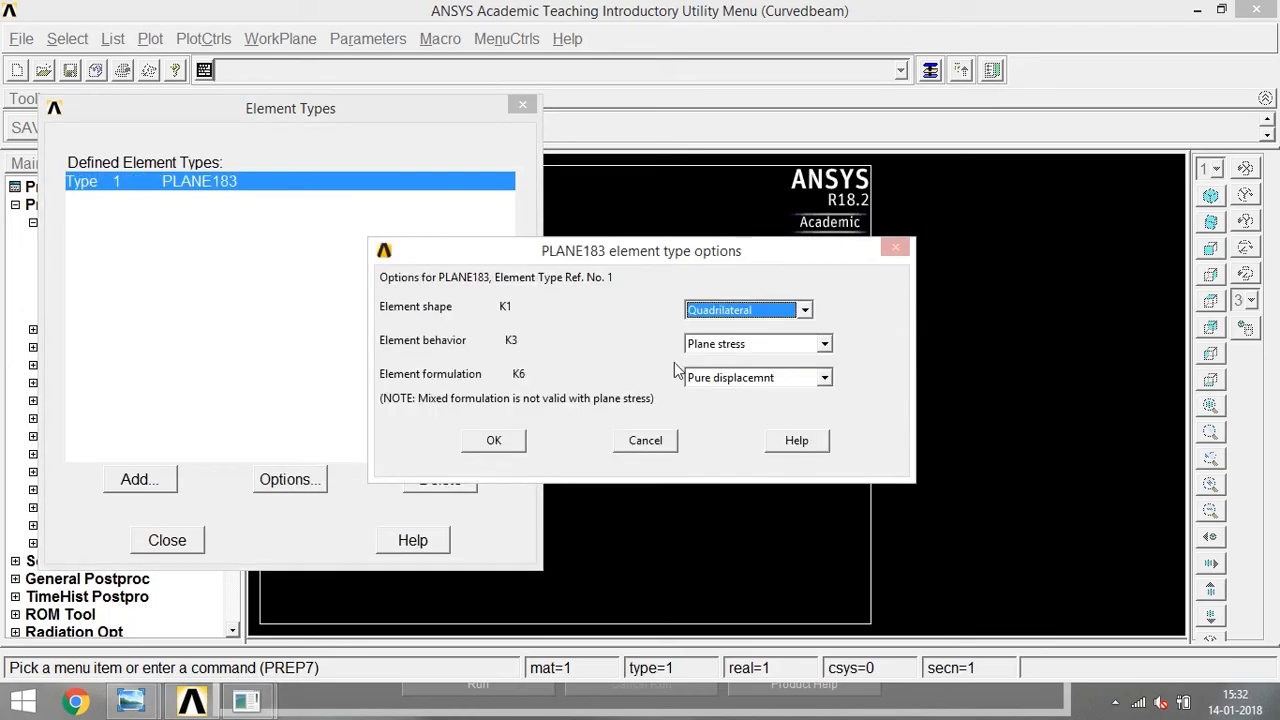
click(745, 342)
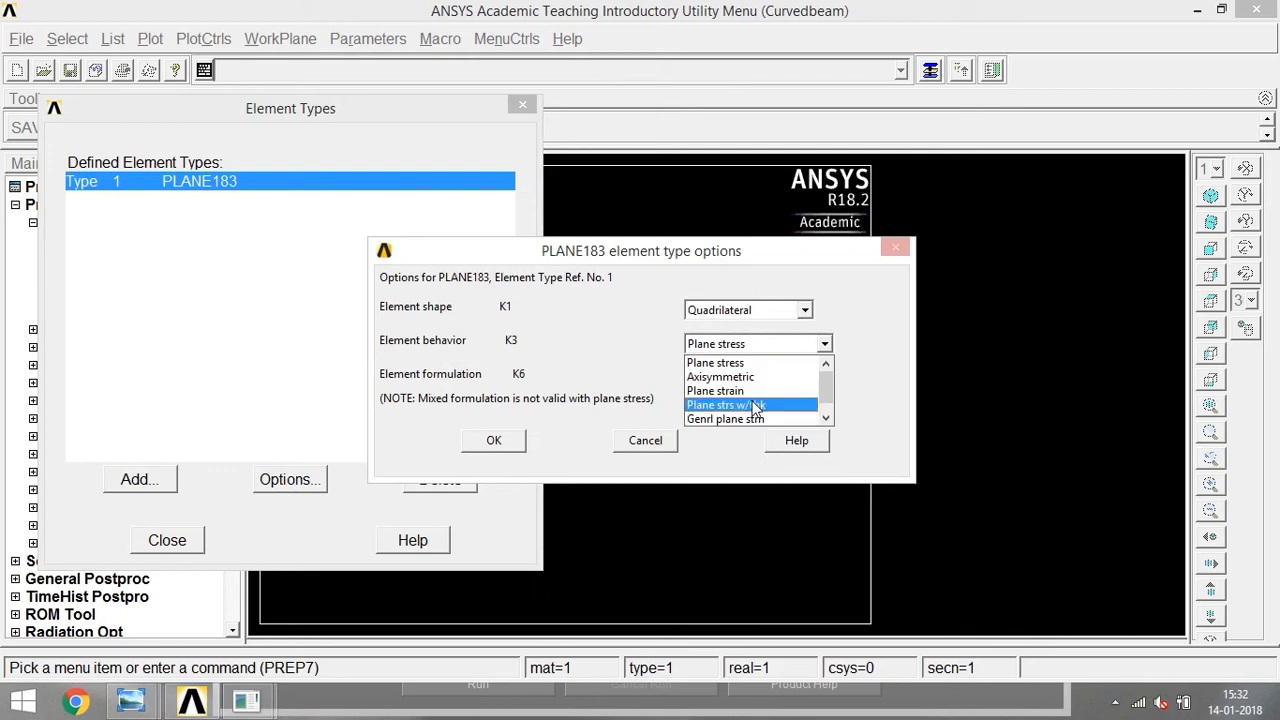
click(746, 403)
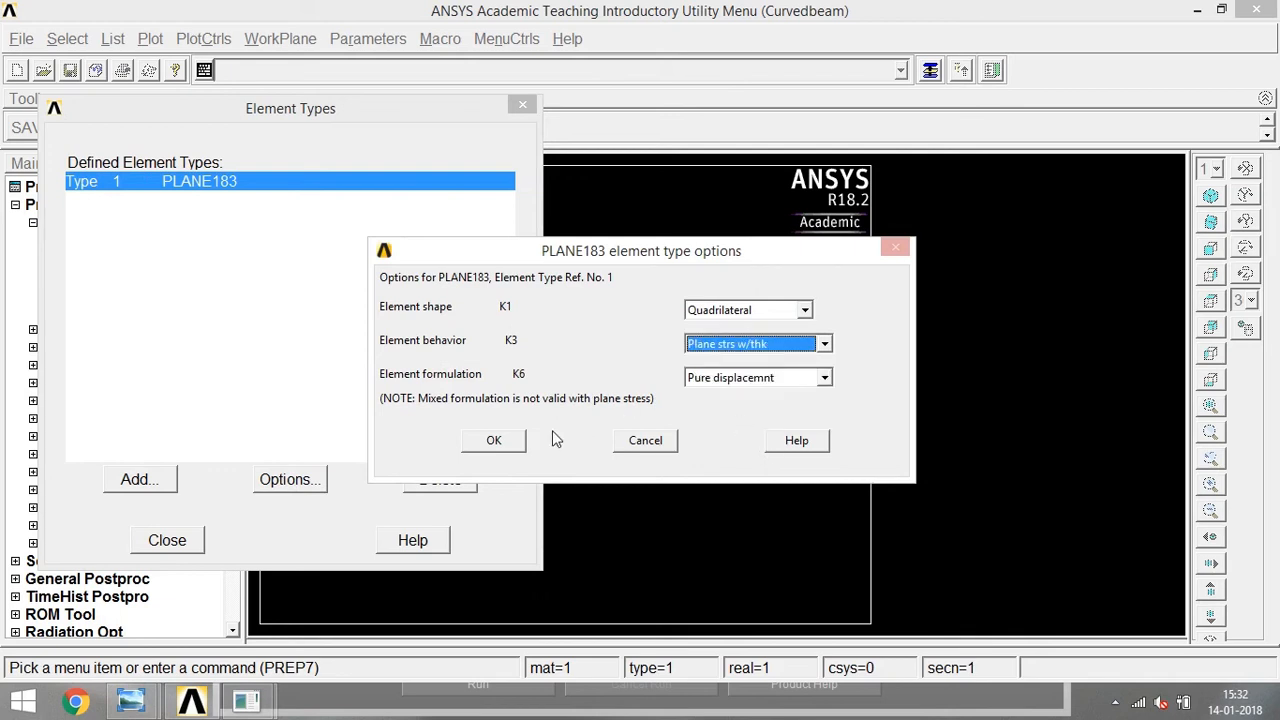
click(495, 442)
click(197, 542)
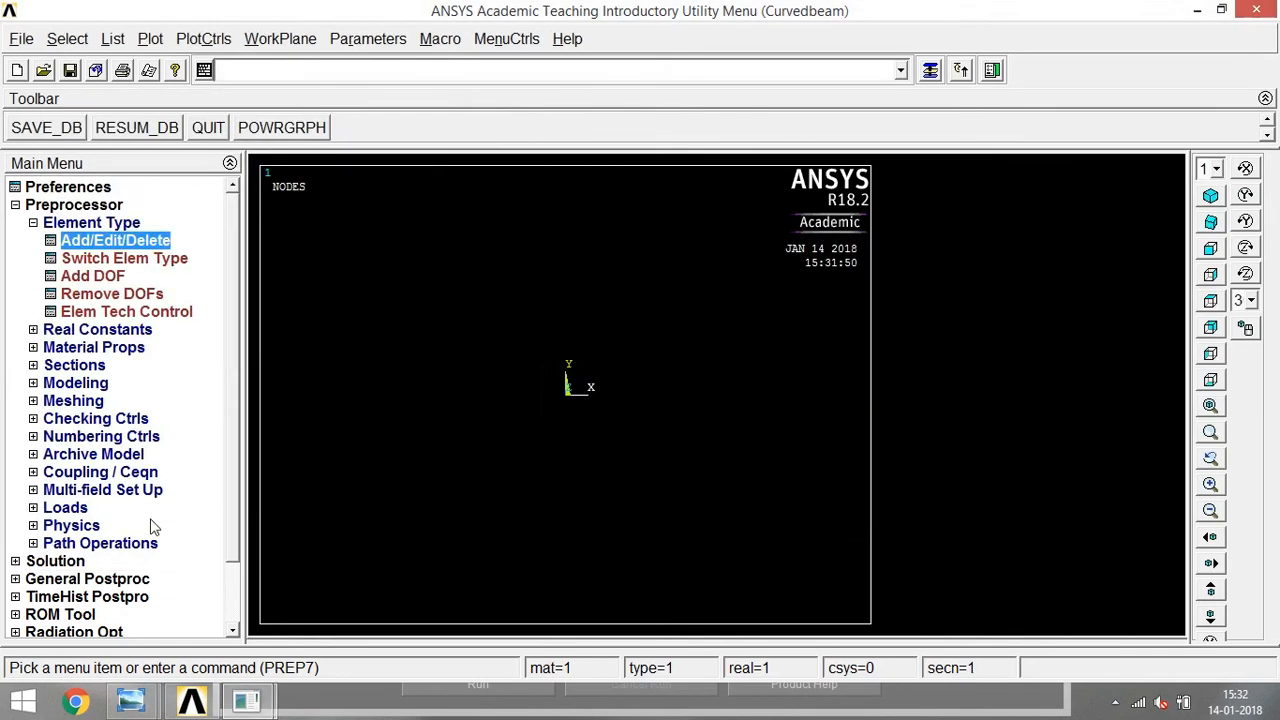
Add real constant set 1 for PLANE183 with a thickness of 6.
click(33, 329)
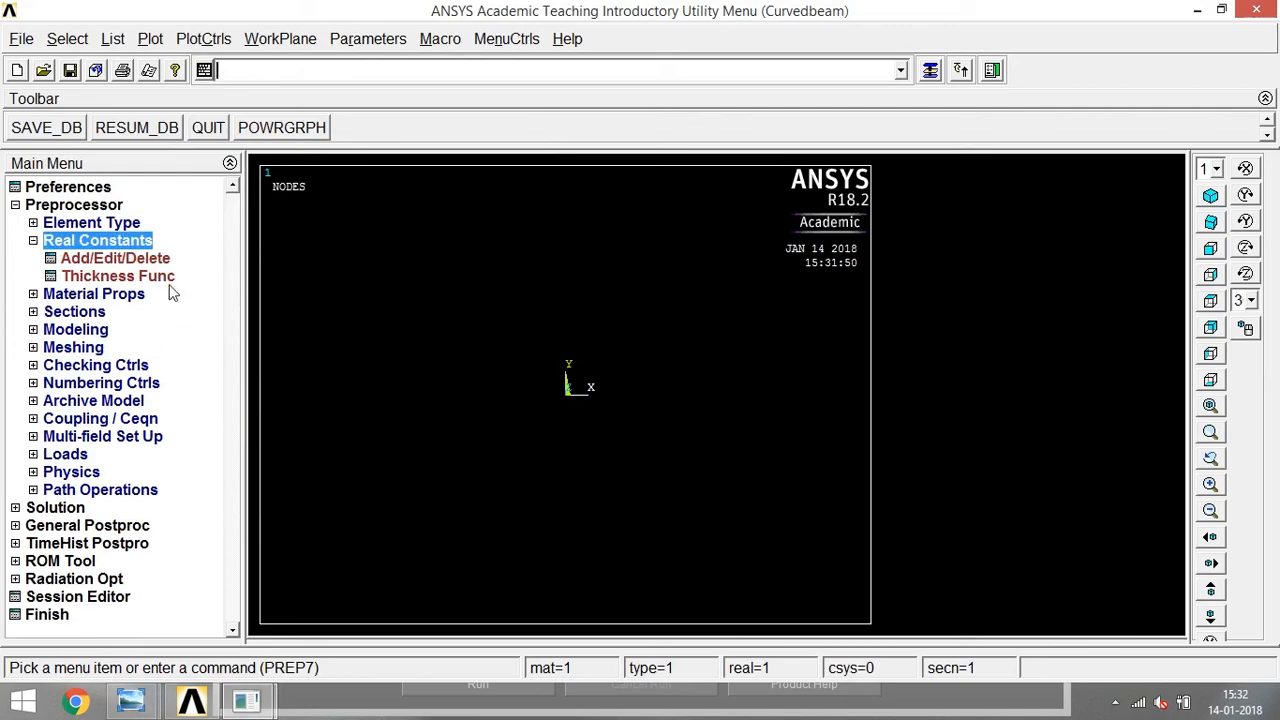
click(129, 261)
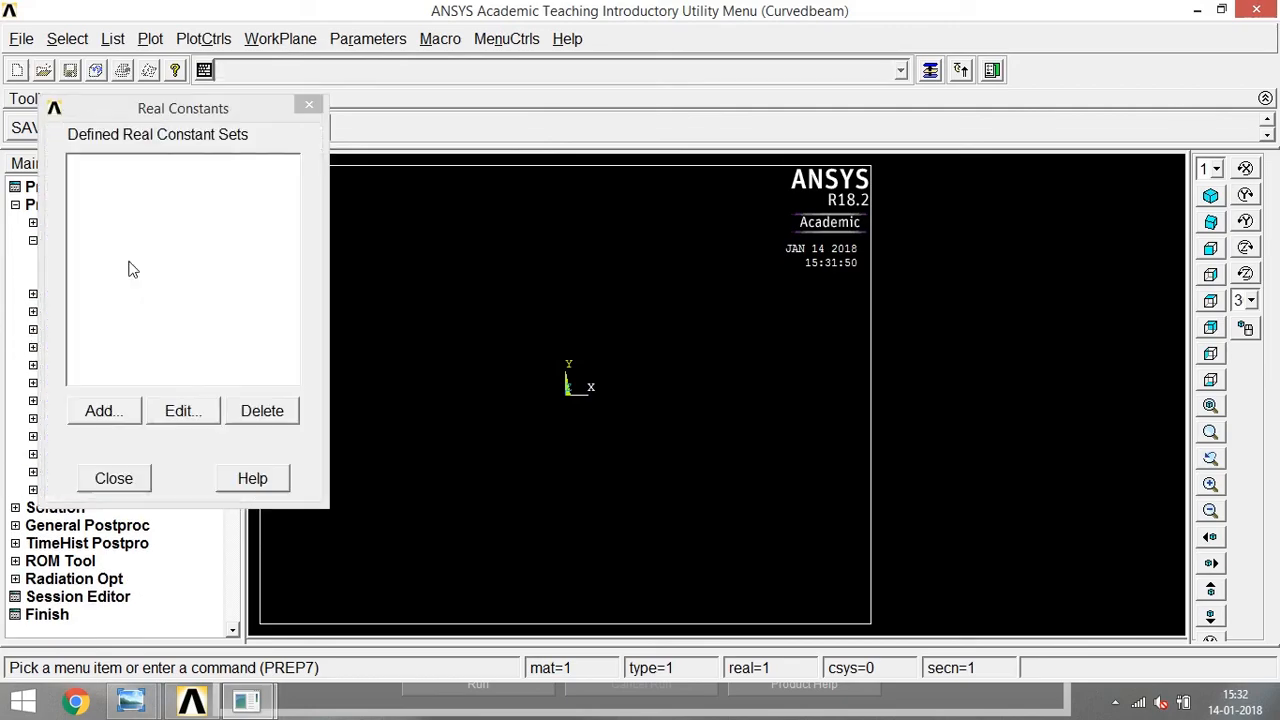
click(128, 414)
click(112, 476)
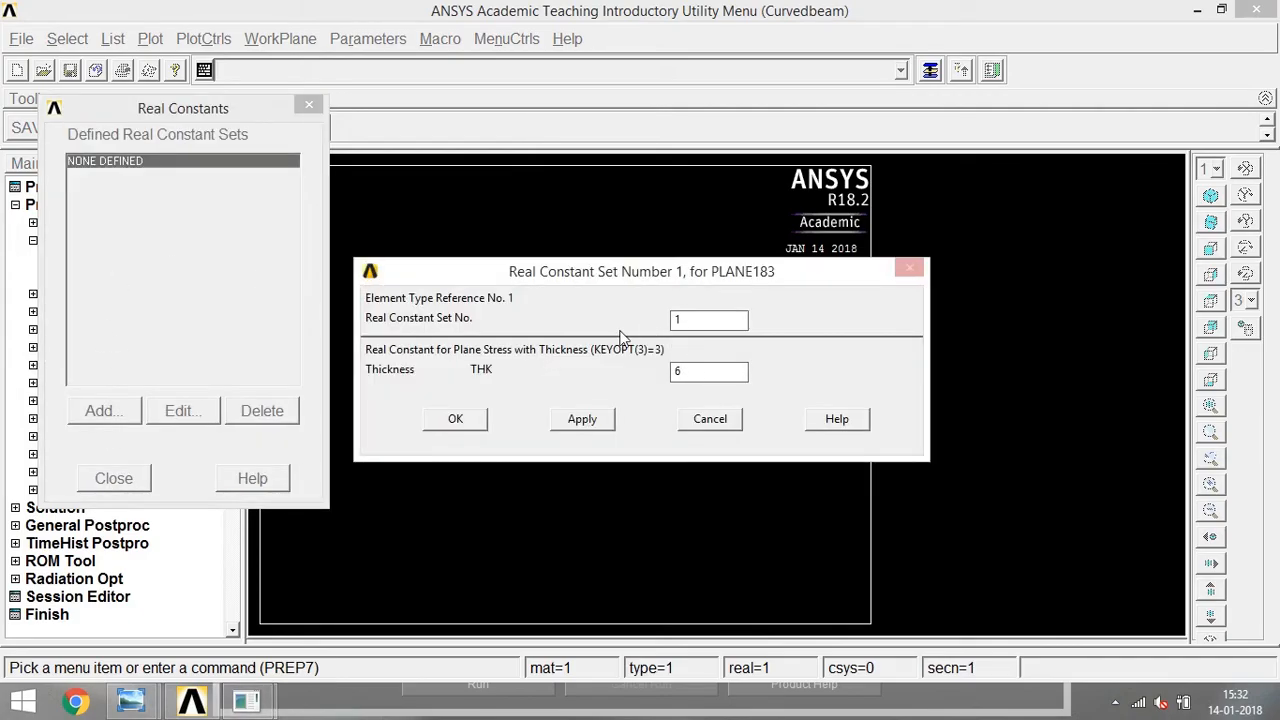
click(452, 421)
click(114, 479)
Define a structural linear elastic isotropic material for model number 1 with EX 70e3 and PRXY 0.25.
click(36, 296)
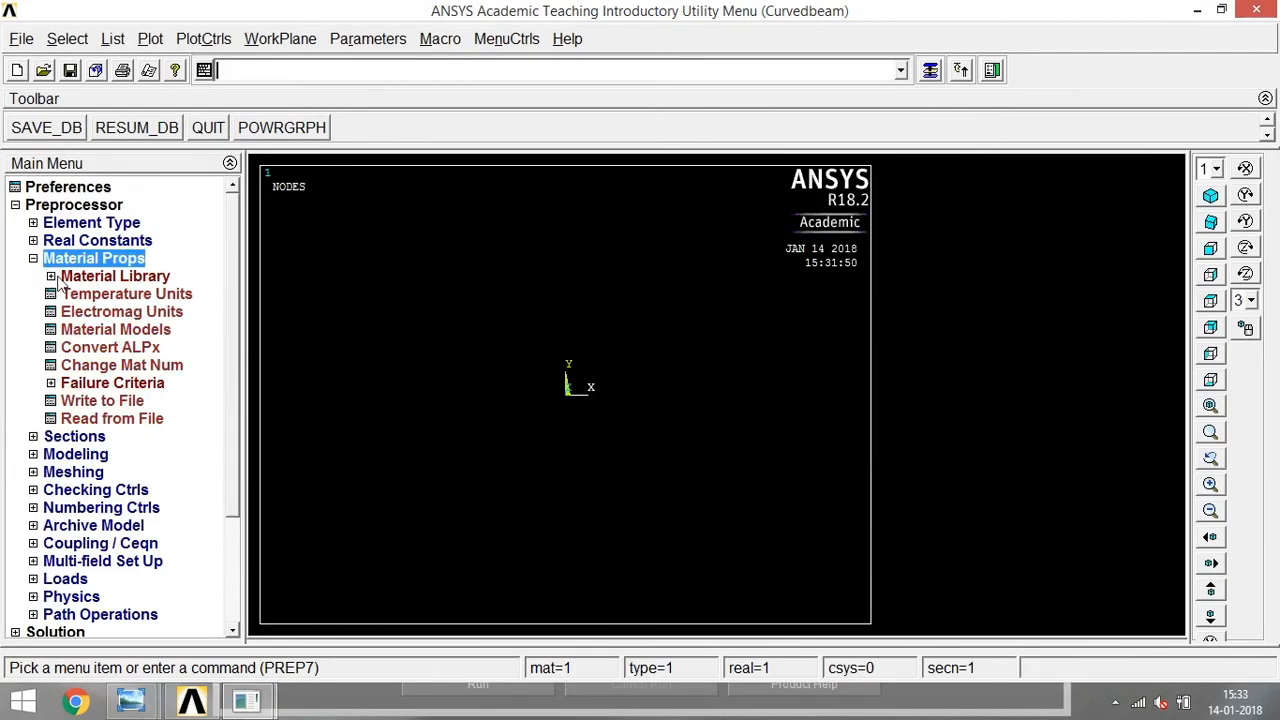
click(84, 333)
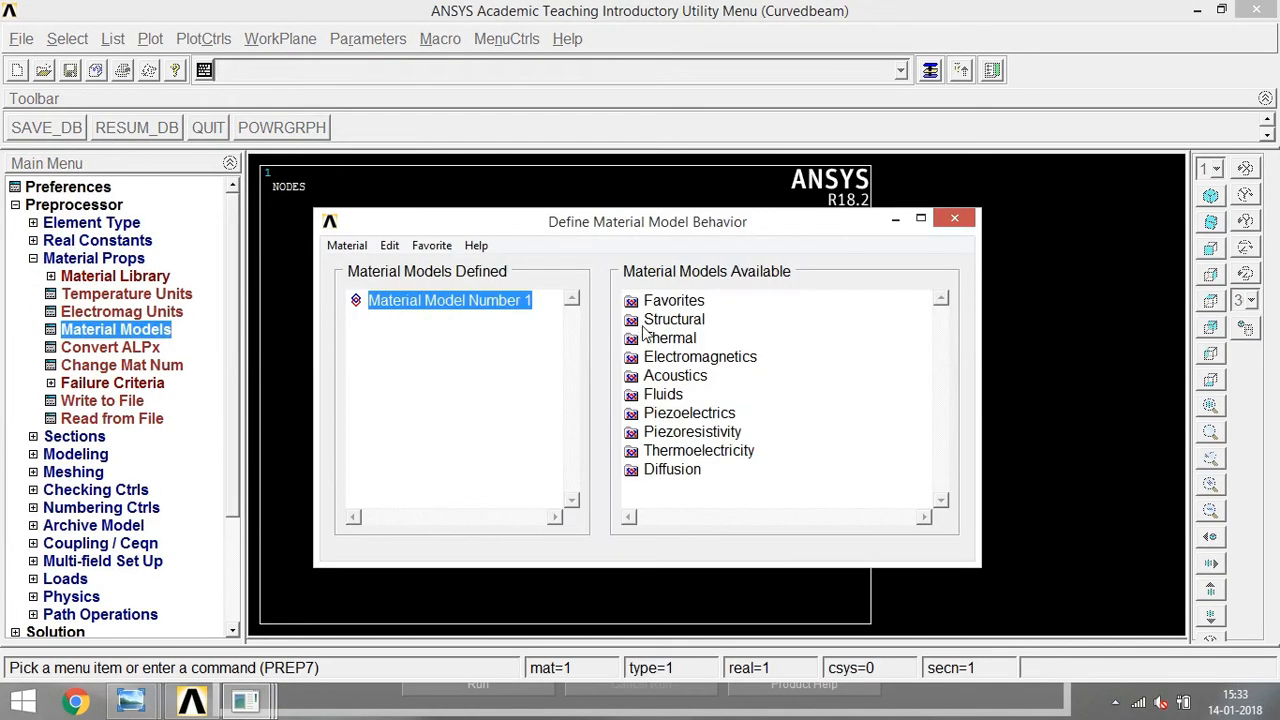
double_click(664, 320)
double_click(692, 339)
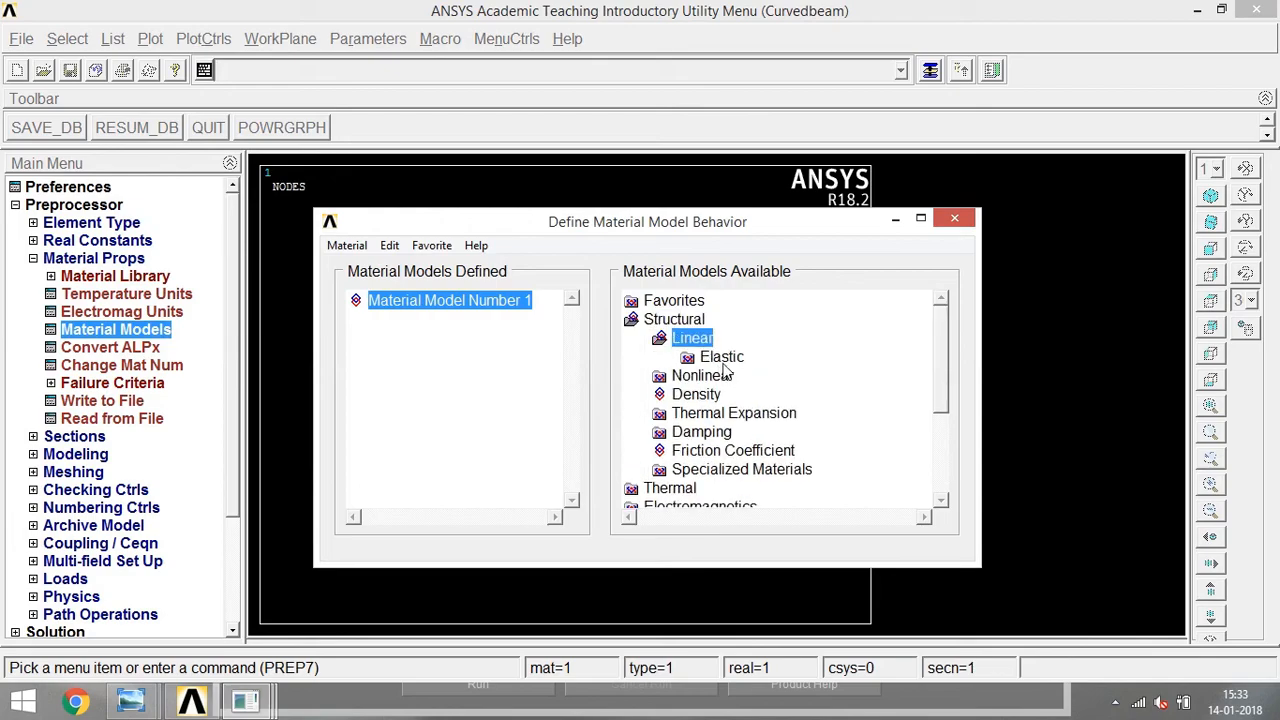
double_click(722, 358)
double_click(758, 377)
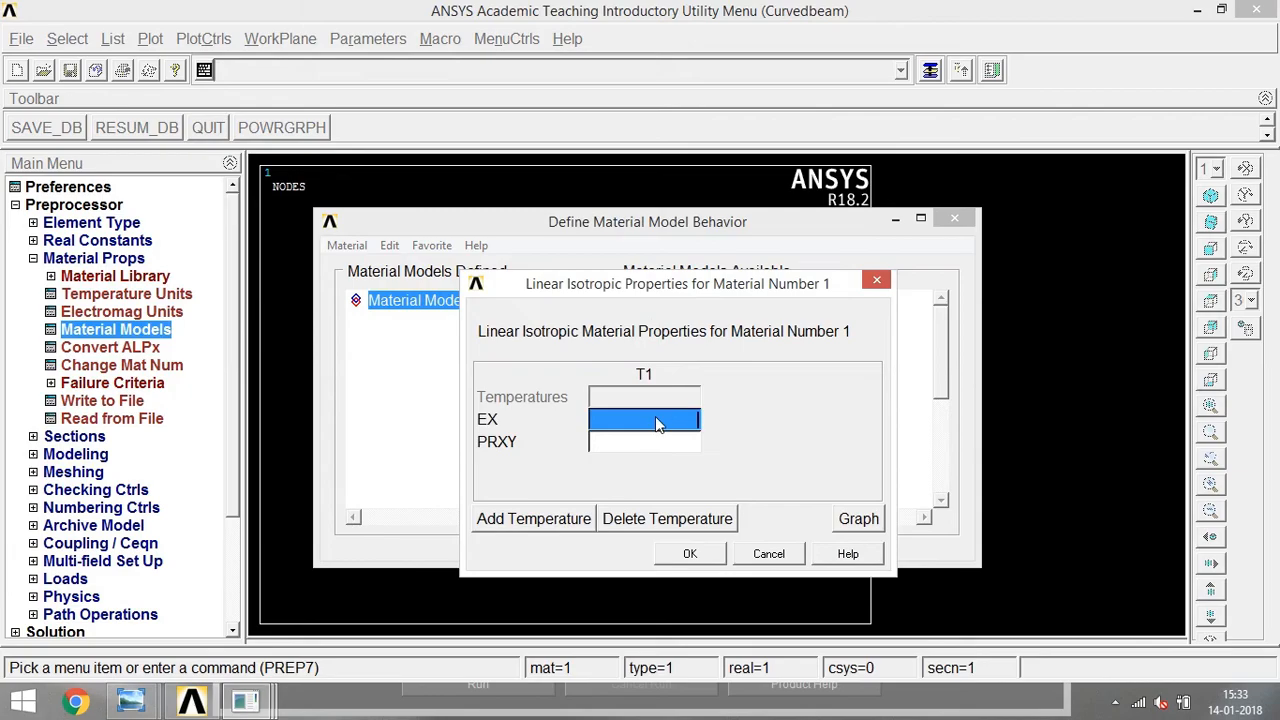
text(70e3)
click(667, 446)
text(0.25)
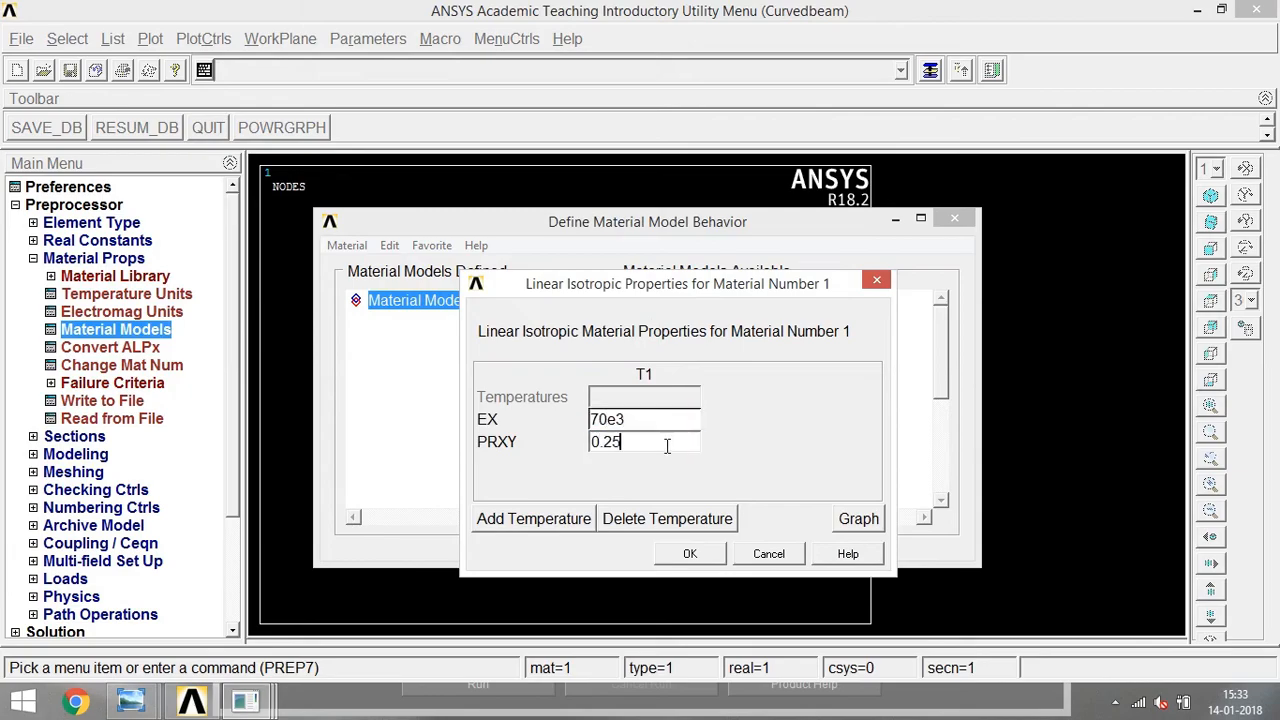
click(693, 555)
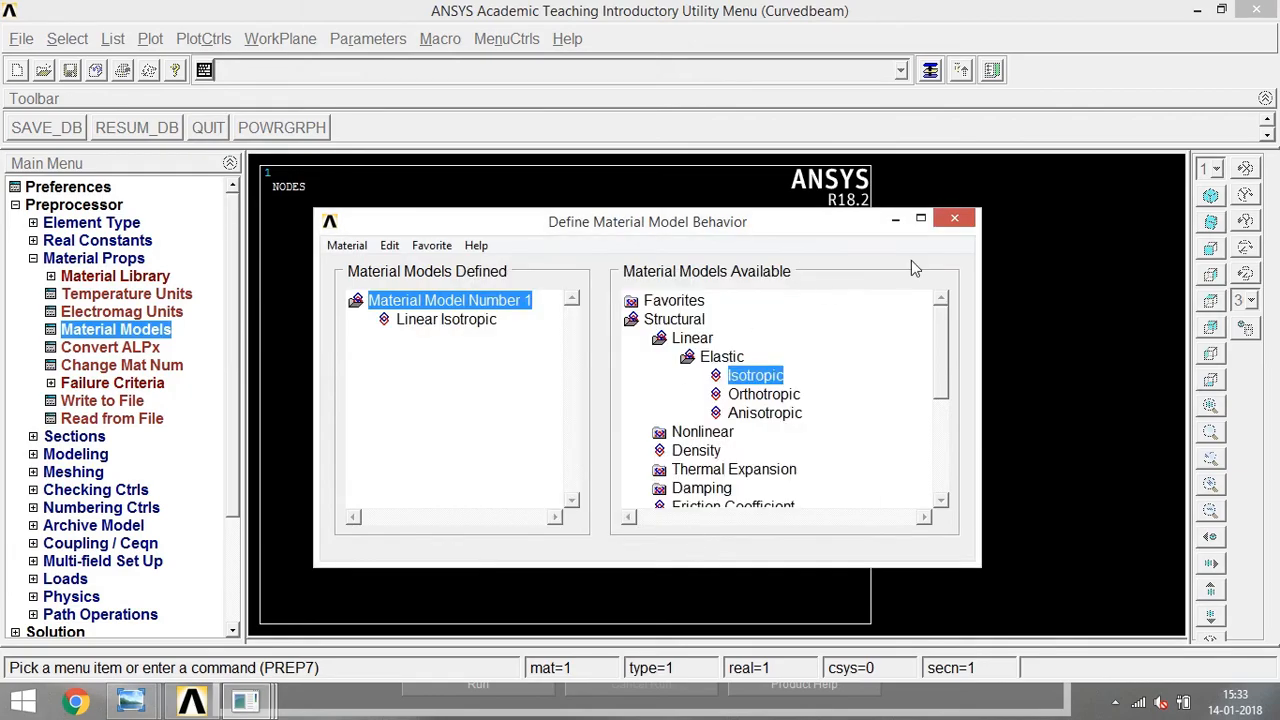
click(955, 220)
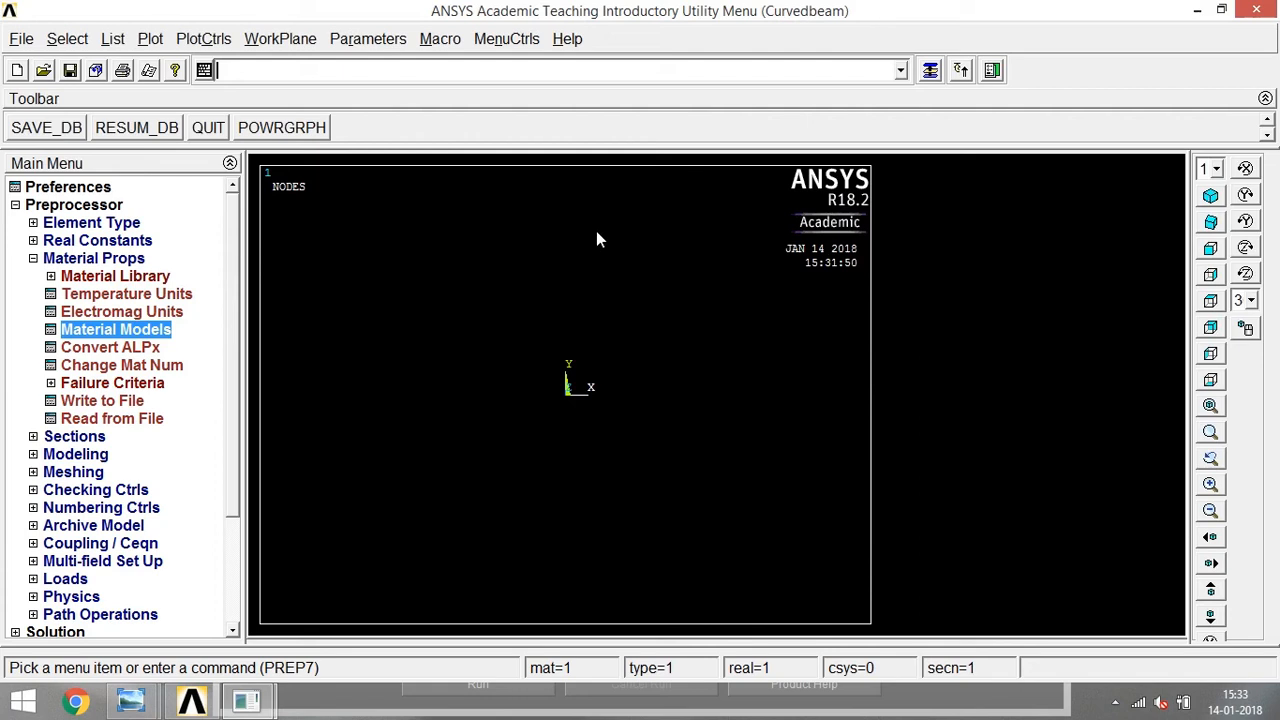
Create an annular area centred at the origin with radii 40 and 20.
click(33, 258)
click(33, 294)
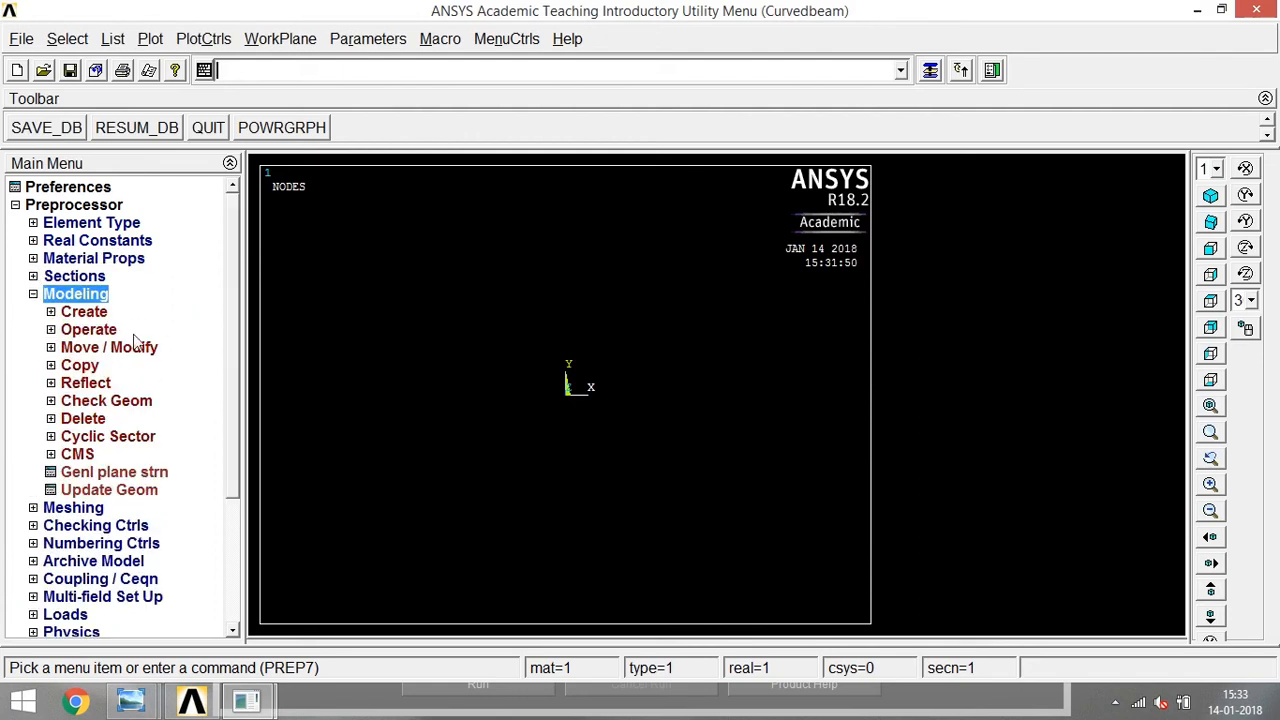
click(52, 312)
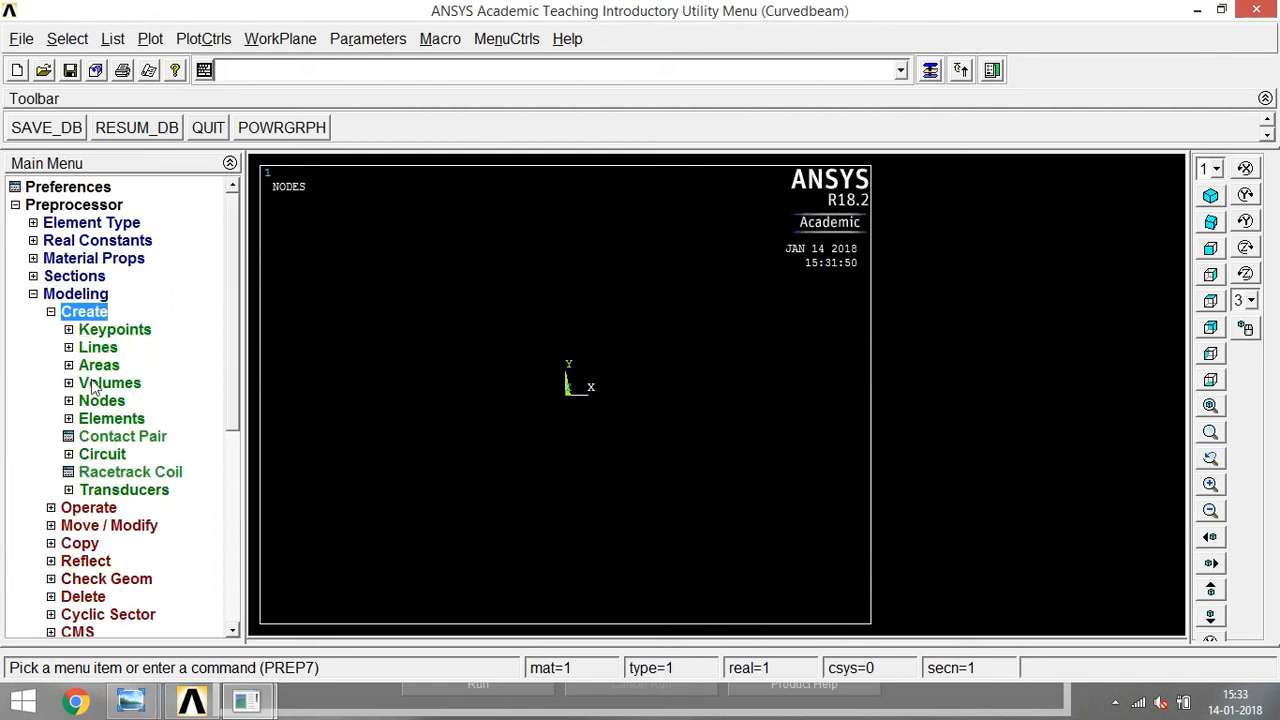
click(69, 366)
click(94, 420)
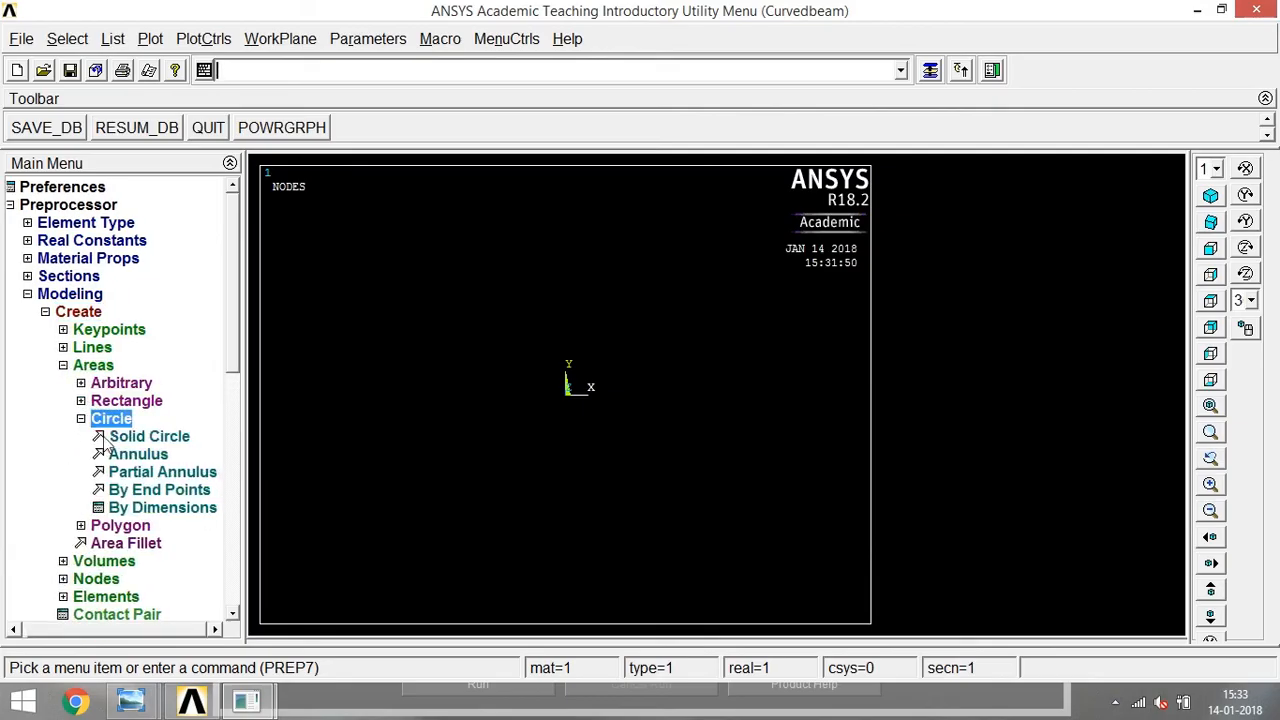
click(136, 454)
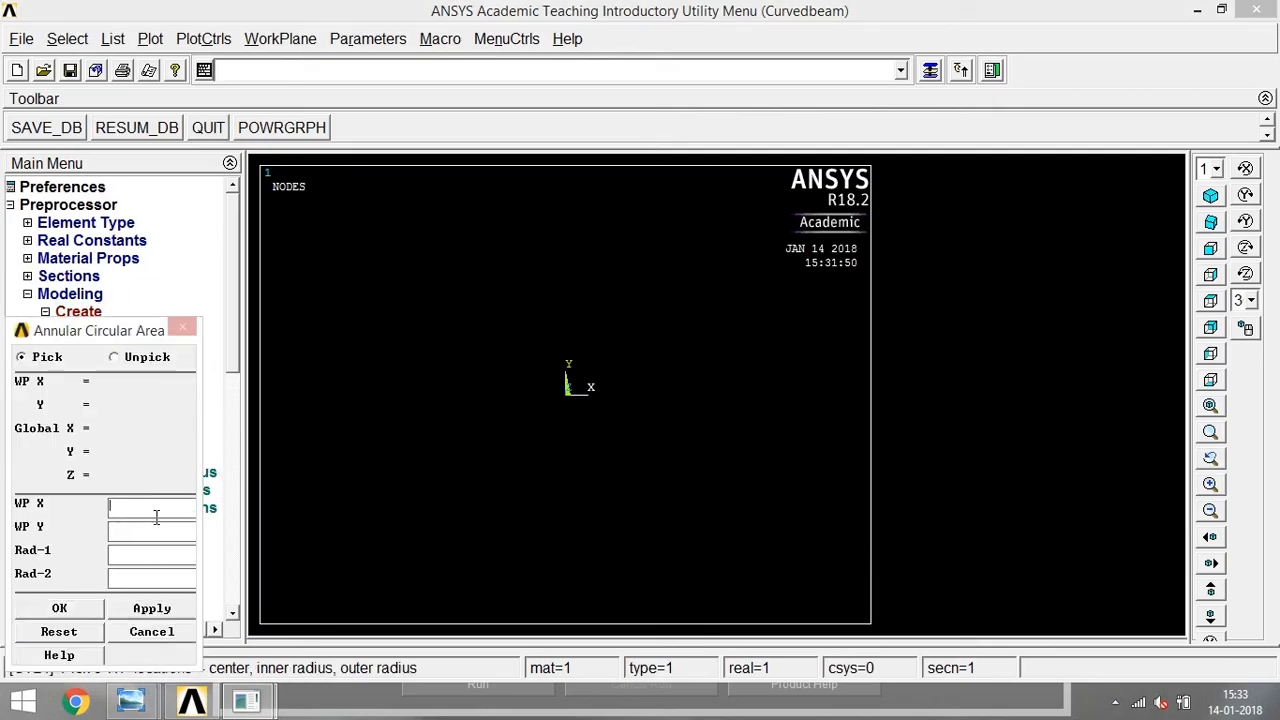
text(40)
key(Tab)
text(20)
click(48, 608)
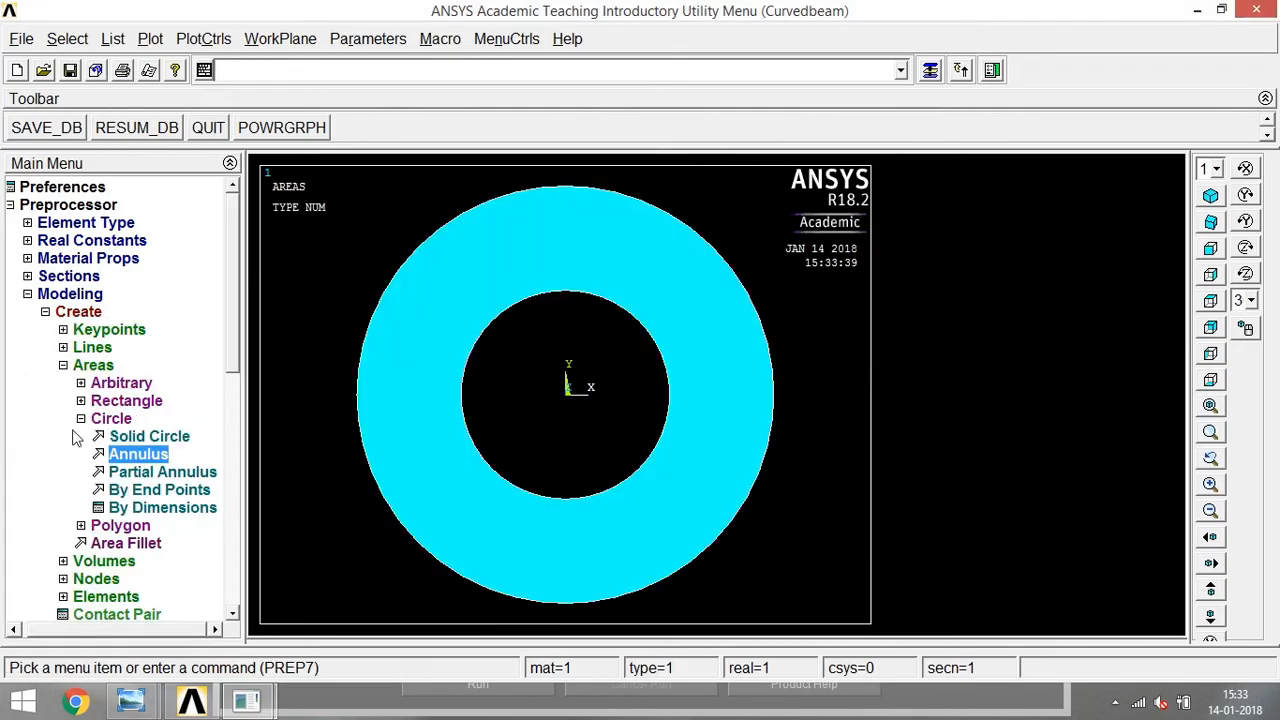
Create a rectangular area centred at (0, 45) with width 20 and height 50, following the reference sketch.
click(96, 401)
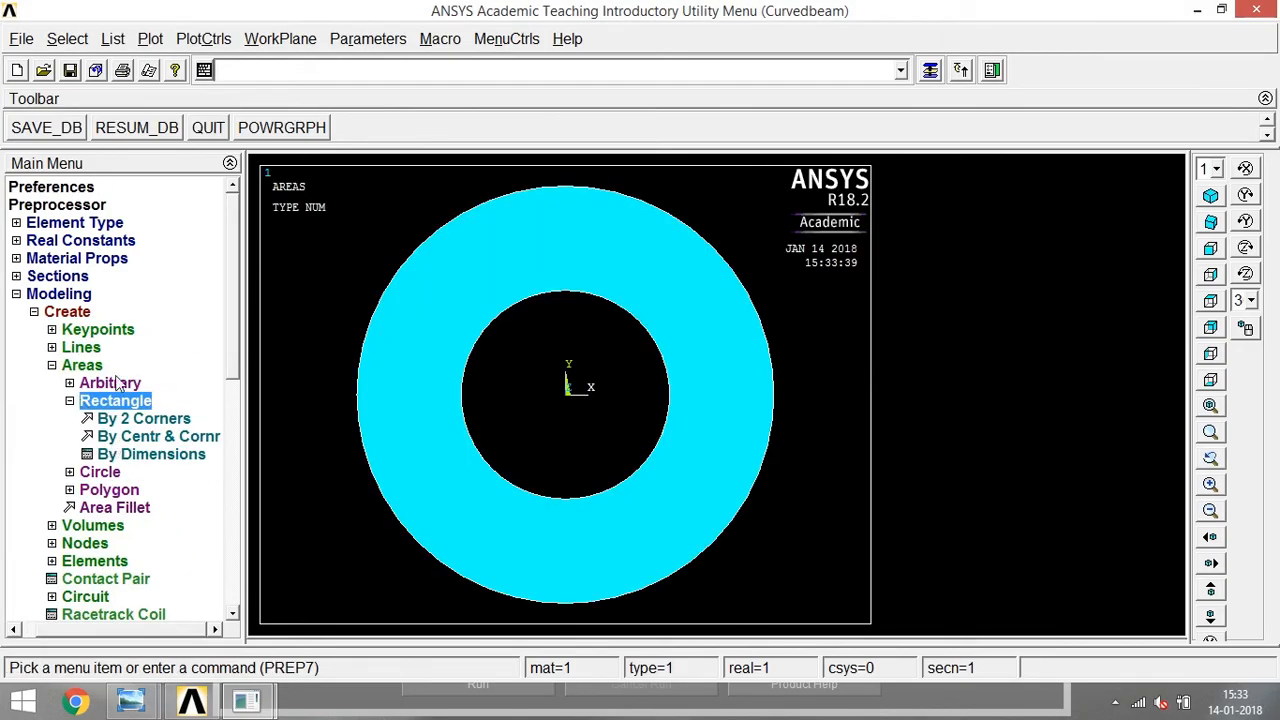
click(137, 436)
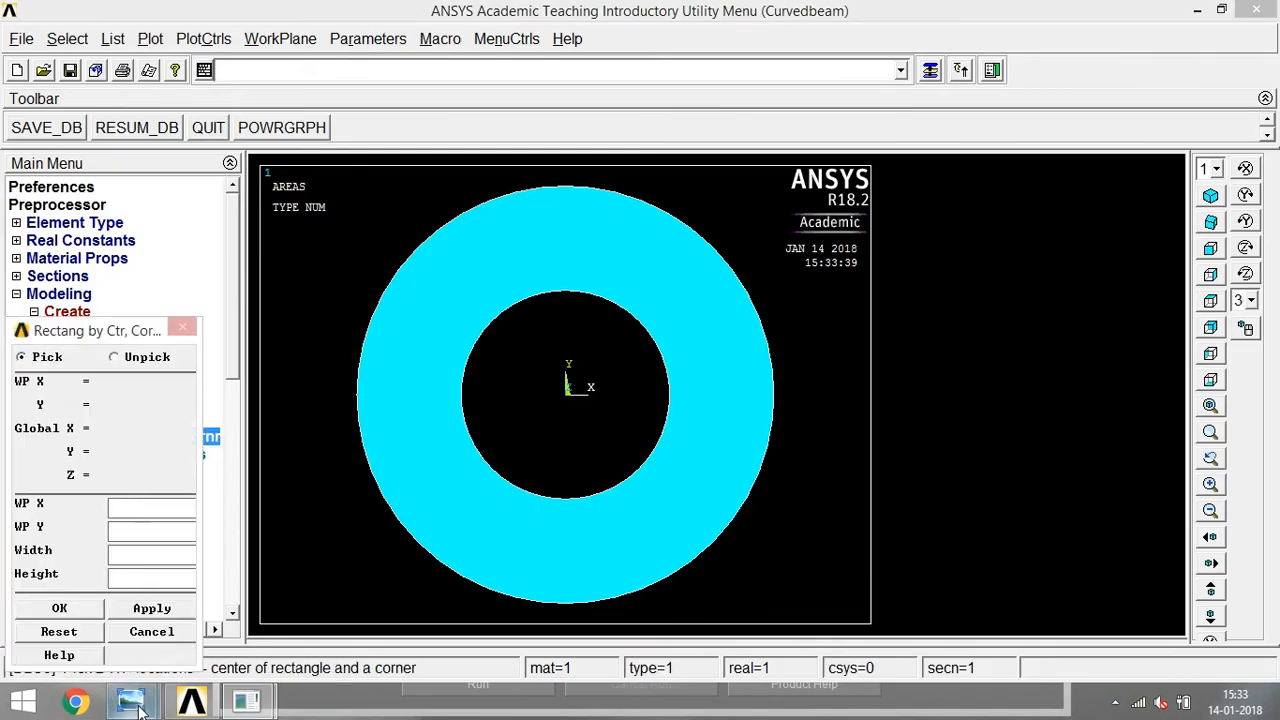
mouse_move(130, 700)
click(120, 605)
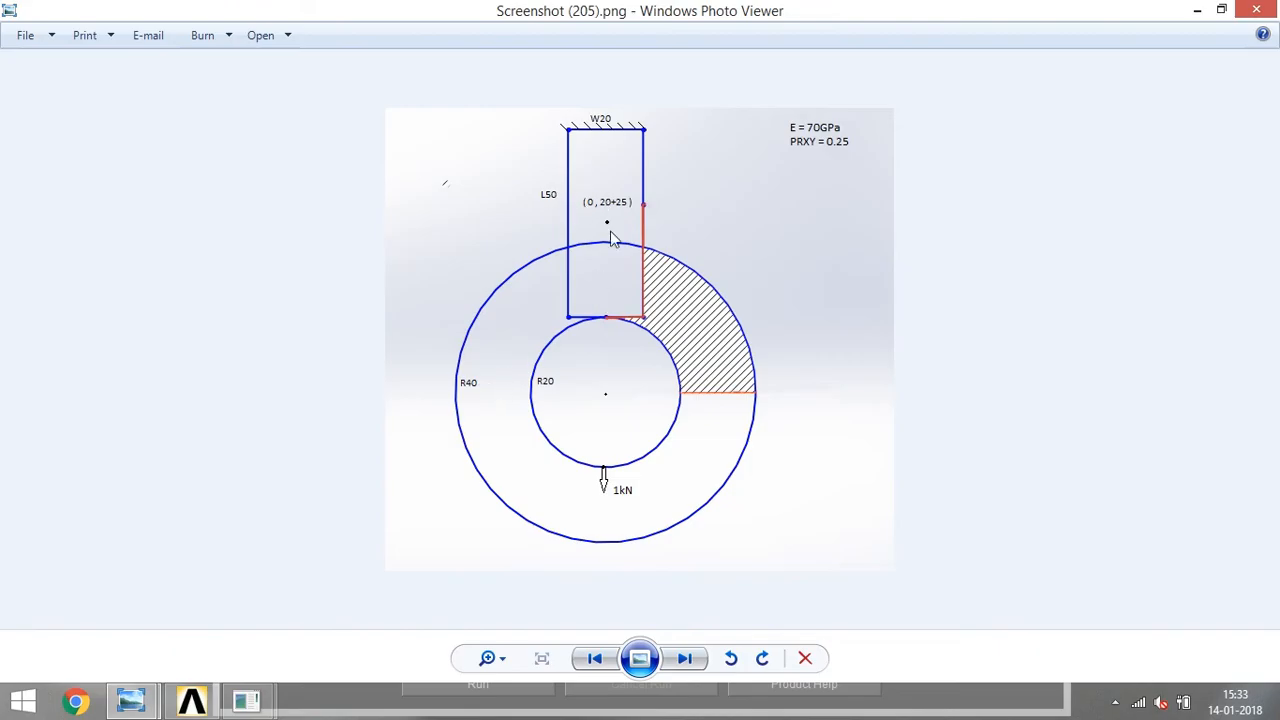
click(1195, 10)
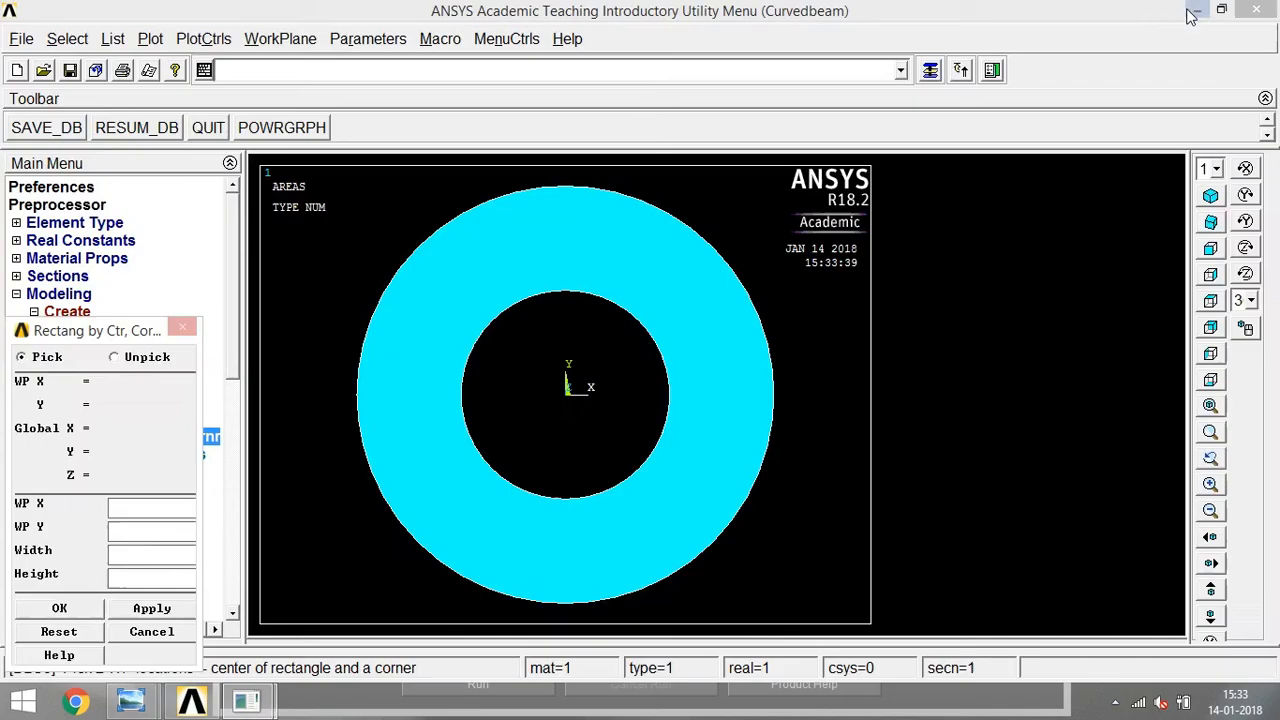
text(0)
key(Tab)
text(4550)
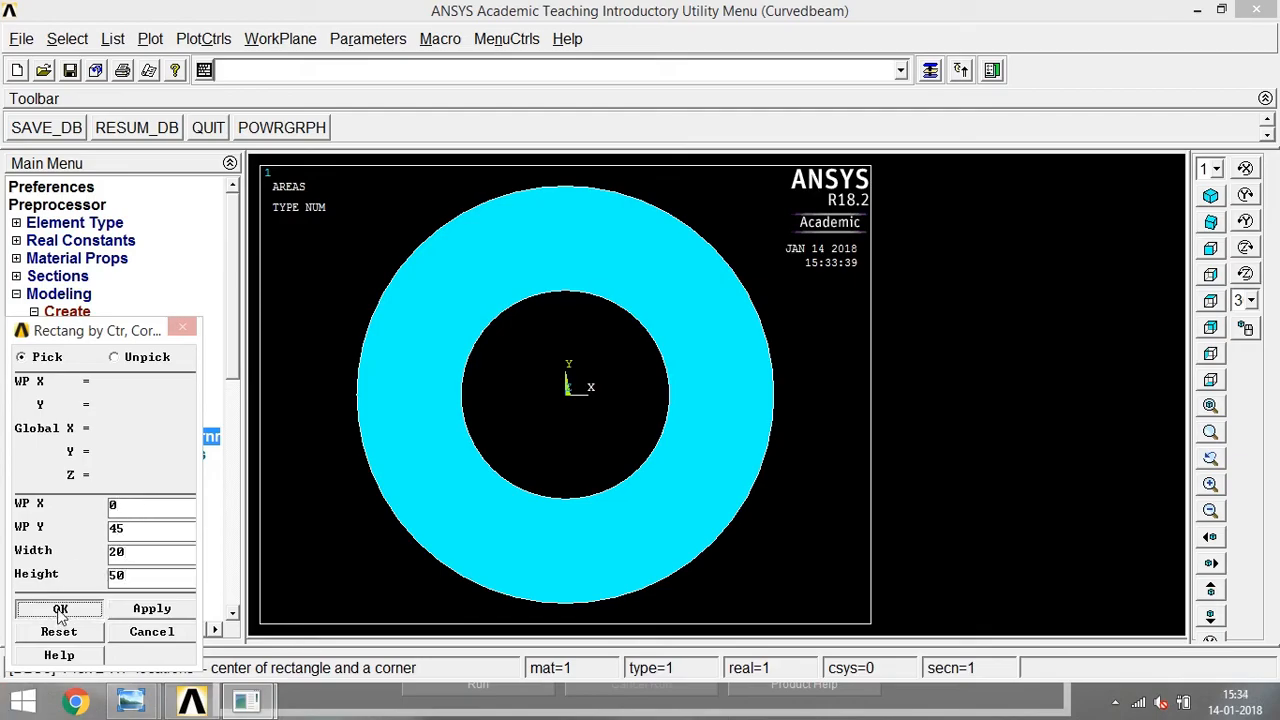
click(59, 608)
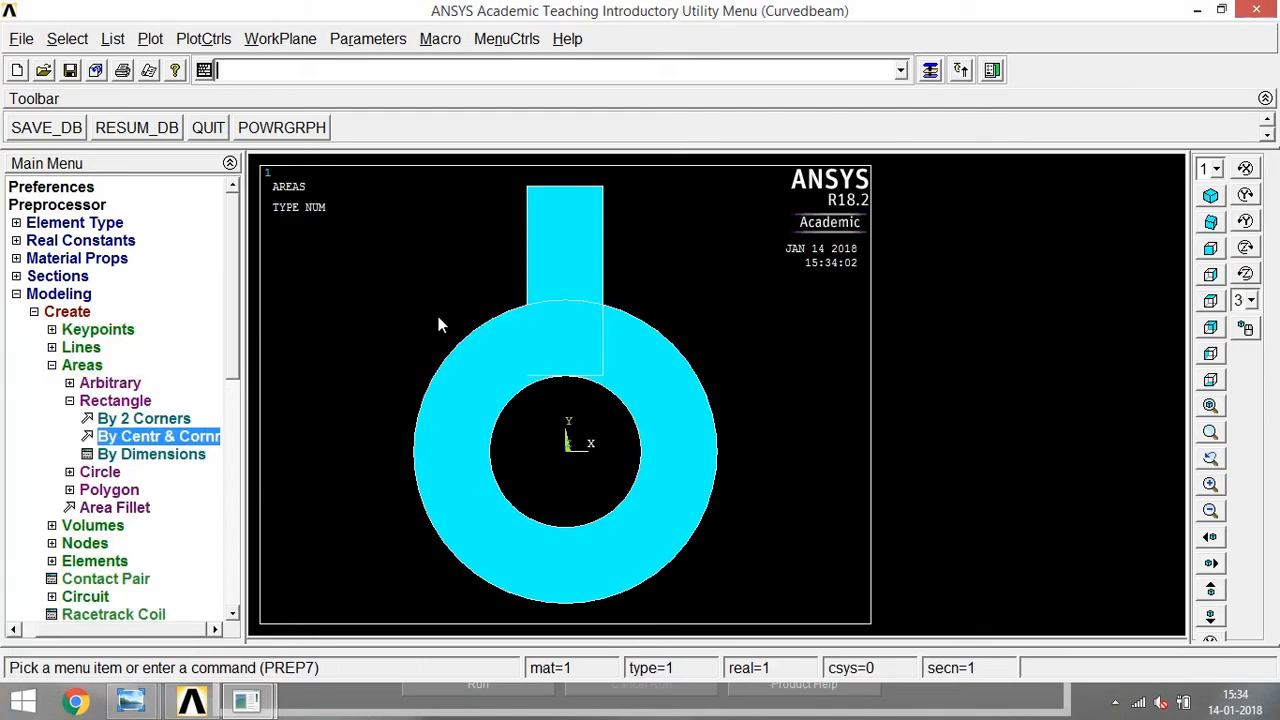
Combine the annular ring and the rectangular shank into one area with a Boolean Add.
click(51, 366)
click(51, 508)
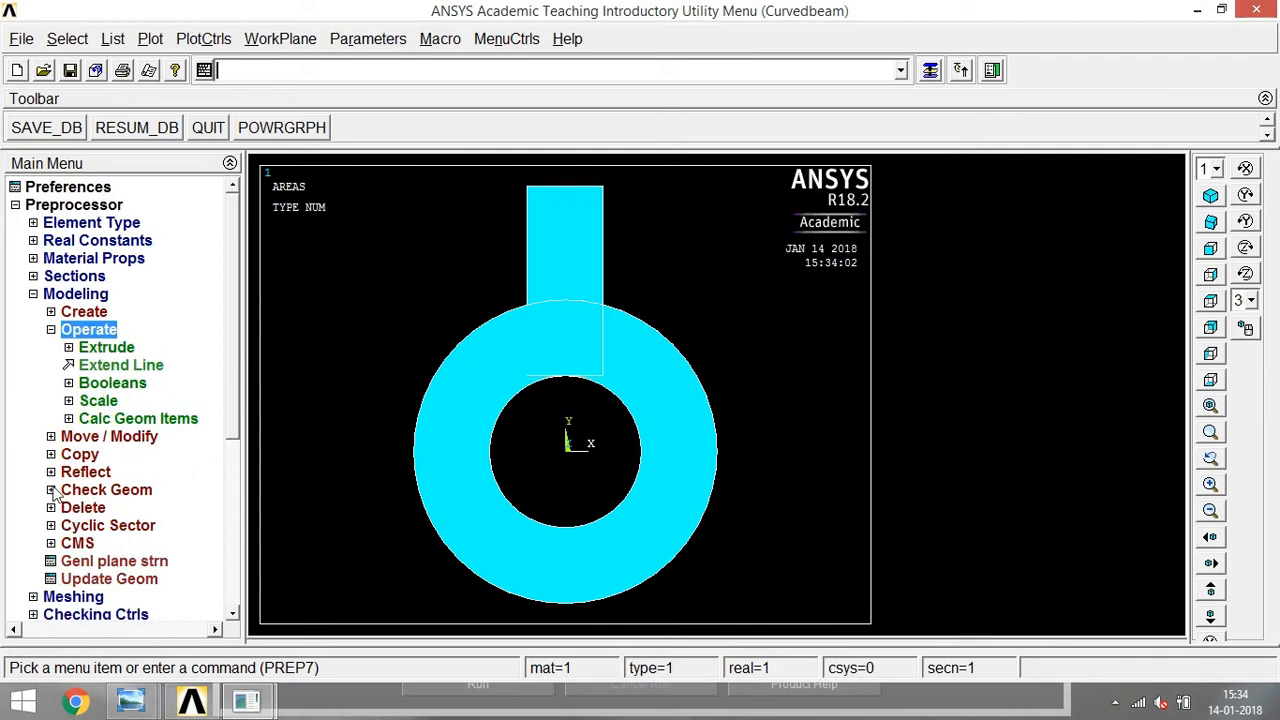
click(68, 383)
click(88, 418)
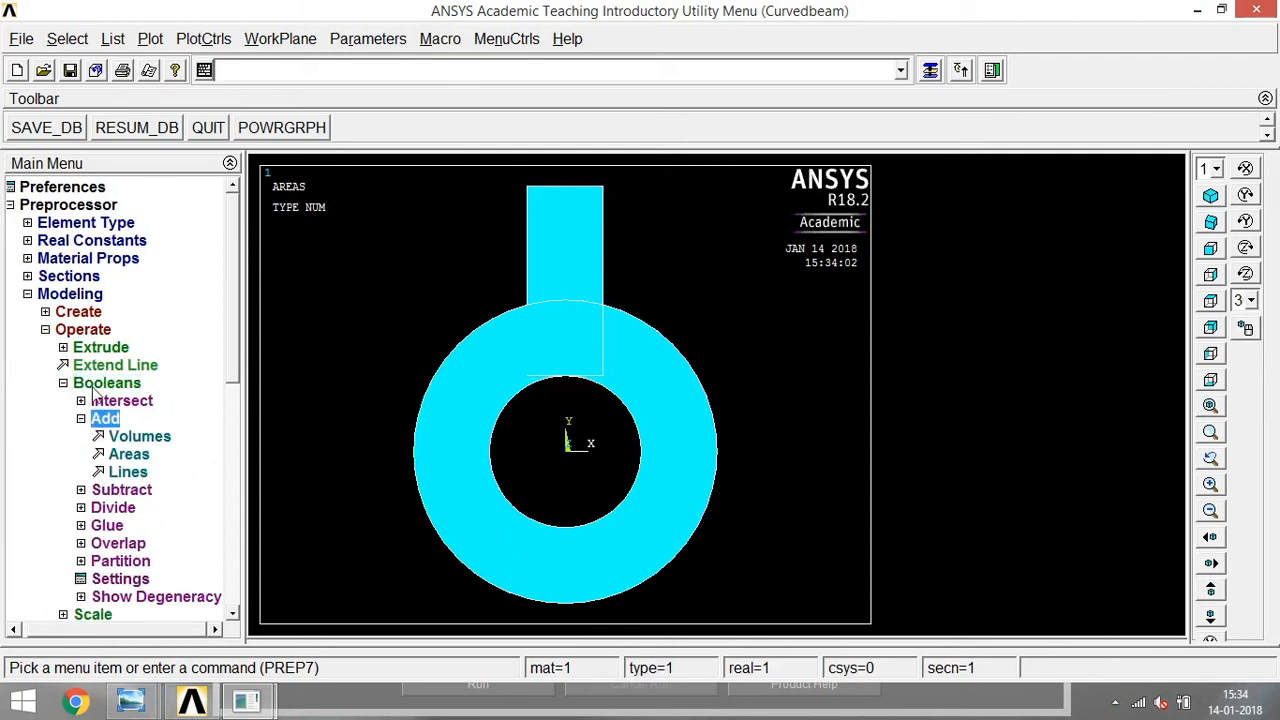
click(126, 454)
click(498, 380)
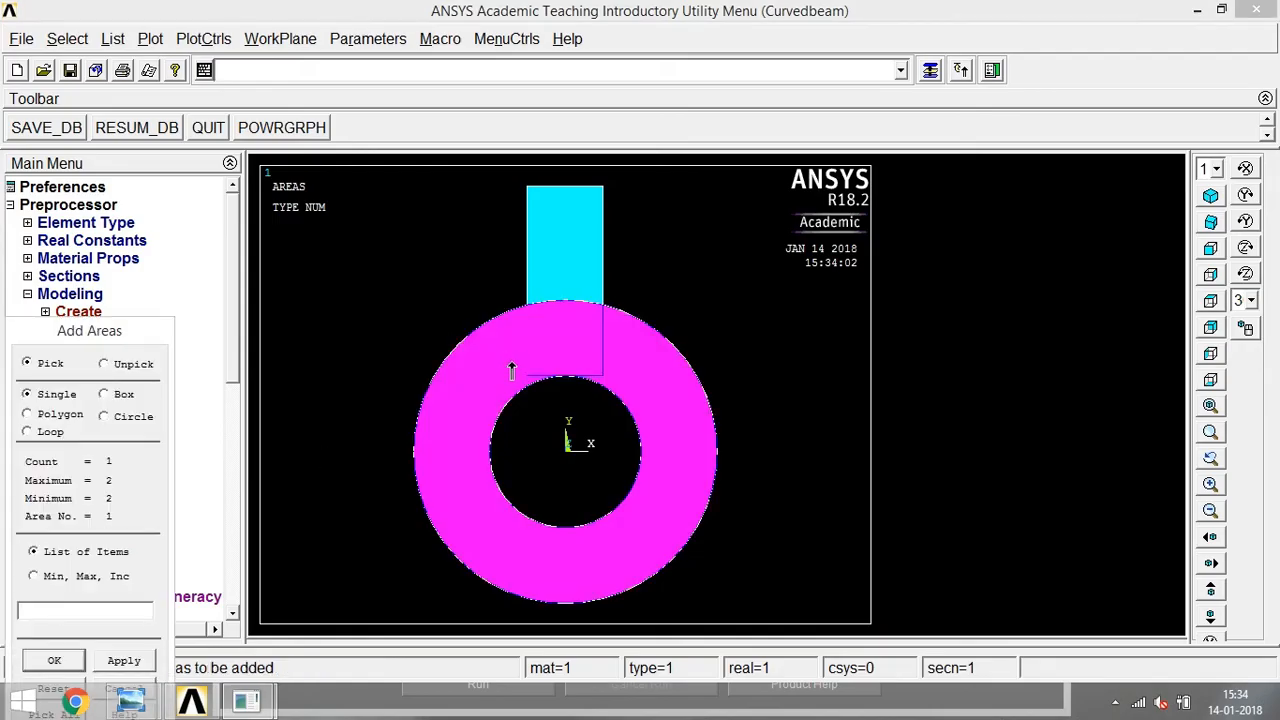
click(563, 273)
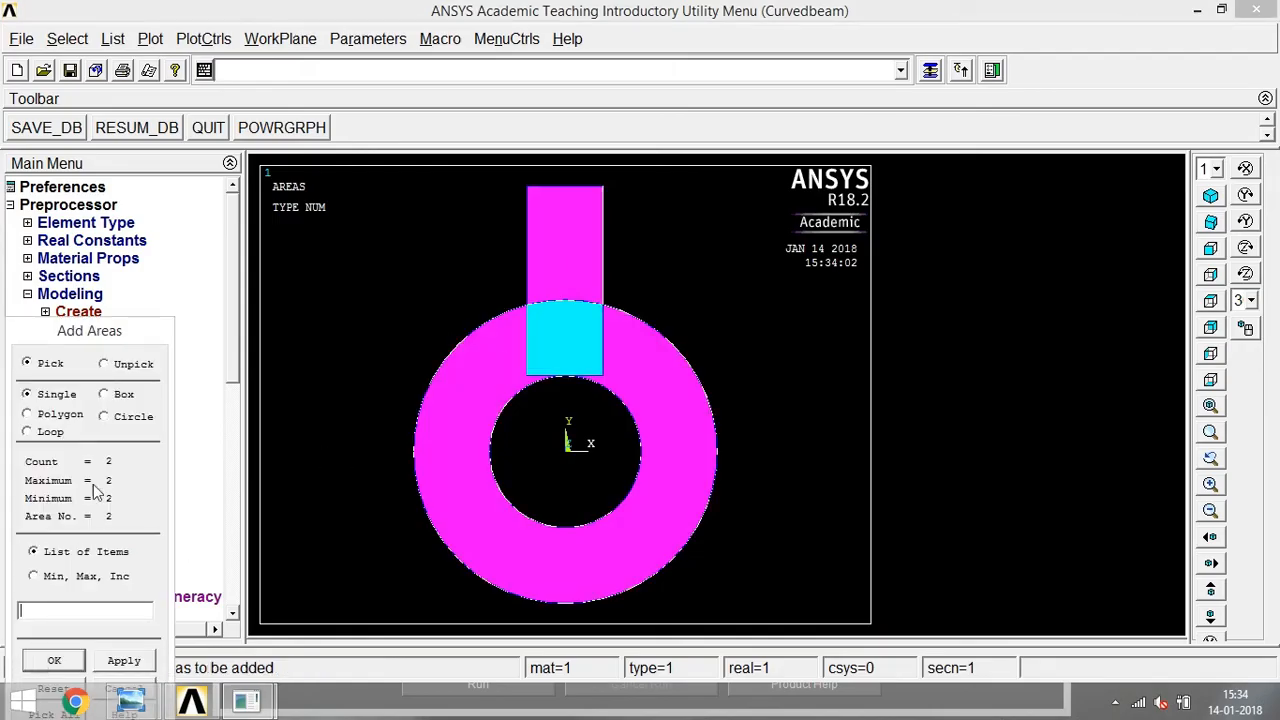
click(46, 574)
click(63, 384)
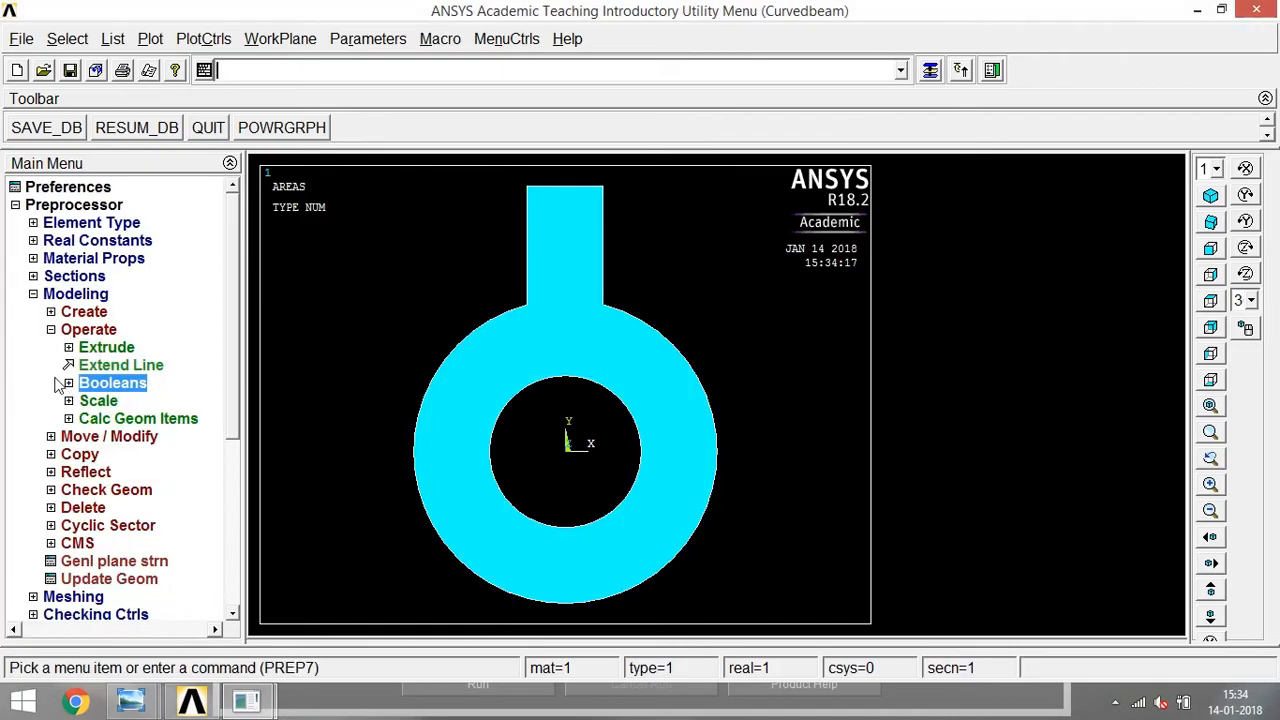
click(51, 330)
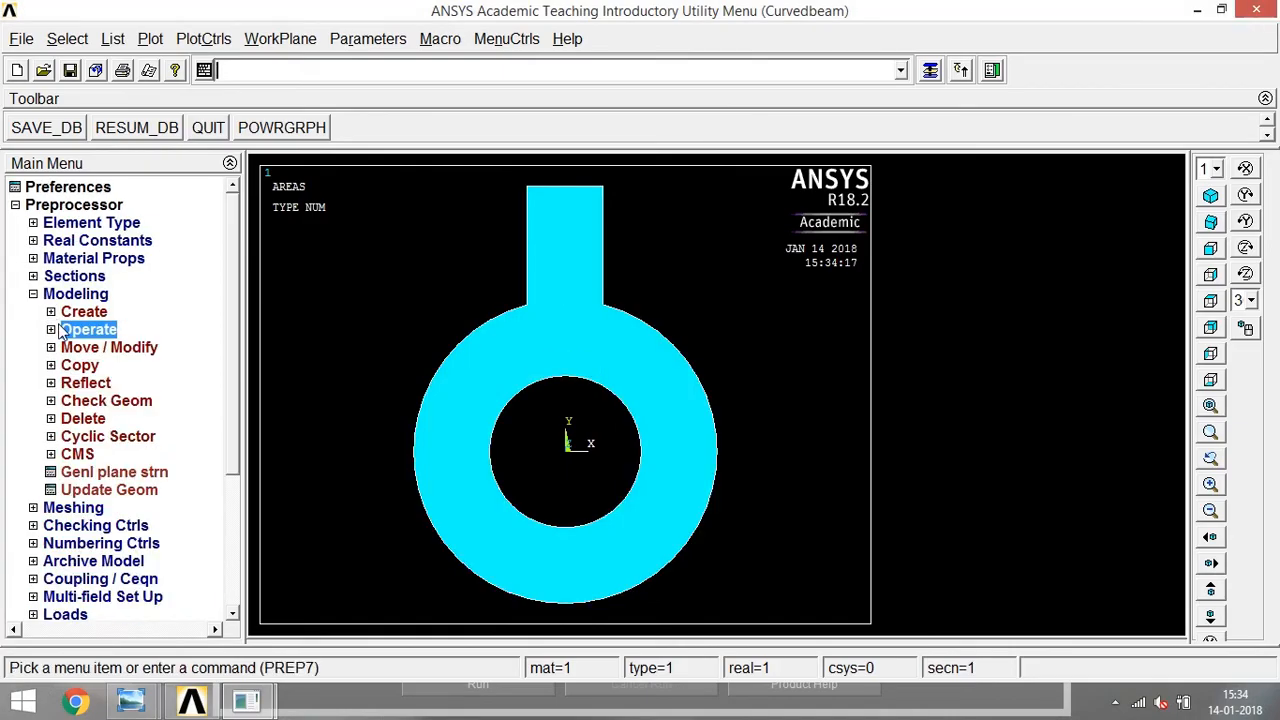
Plot only the model's keypoints in the graphics window.
click(51, 311)
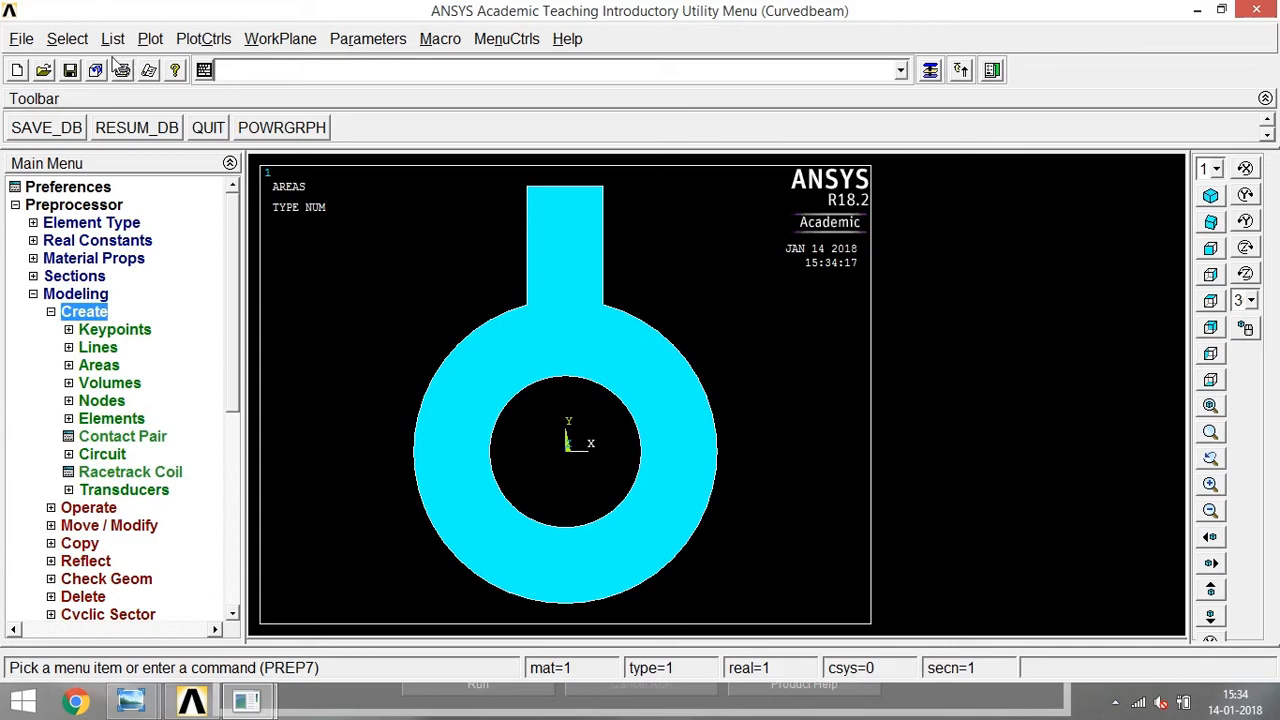
click(150, 38)
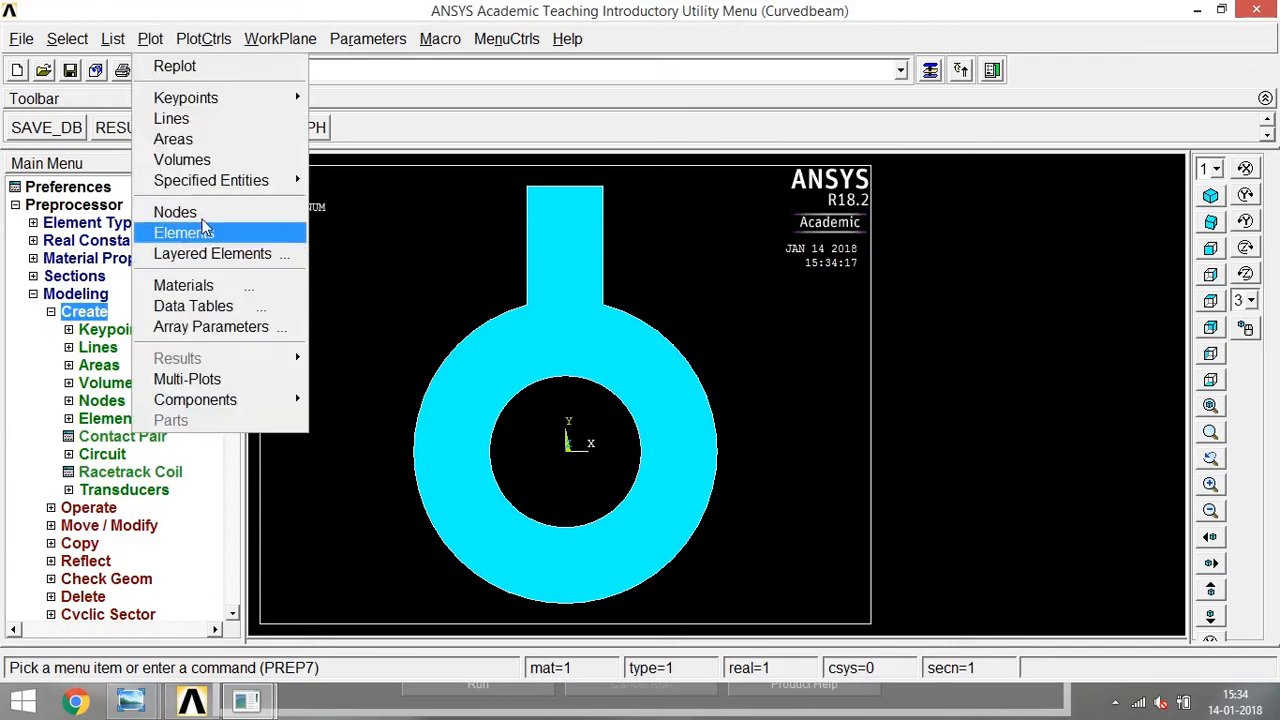
mouse_move(198, 100)
click(345, 97)
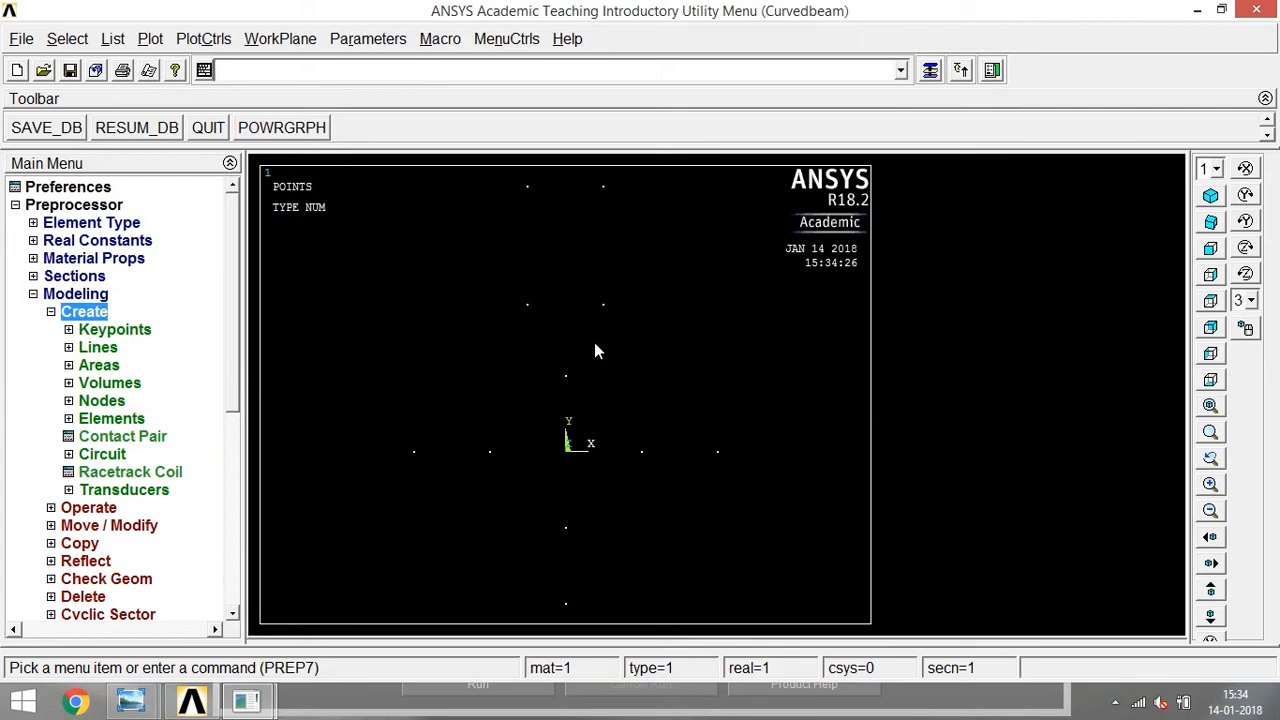
Create two keypoints in the active coordinate system at (0, 20) and (10, 20).
click(69, 330)
click(133, 371)
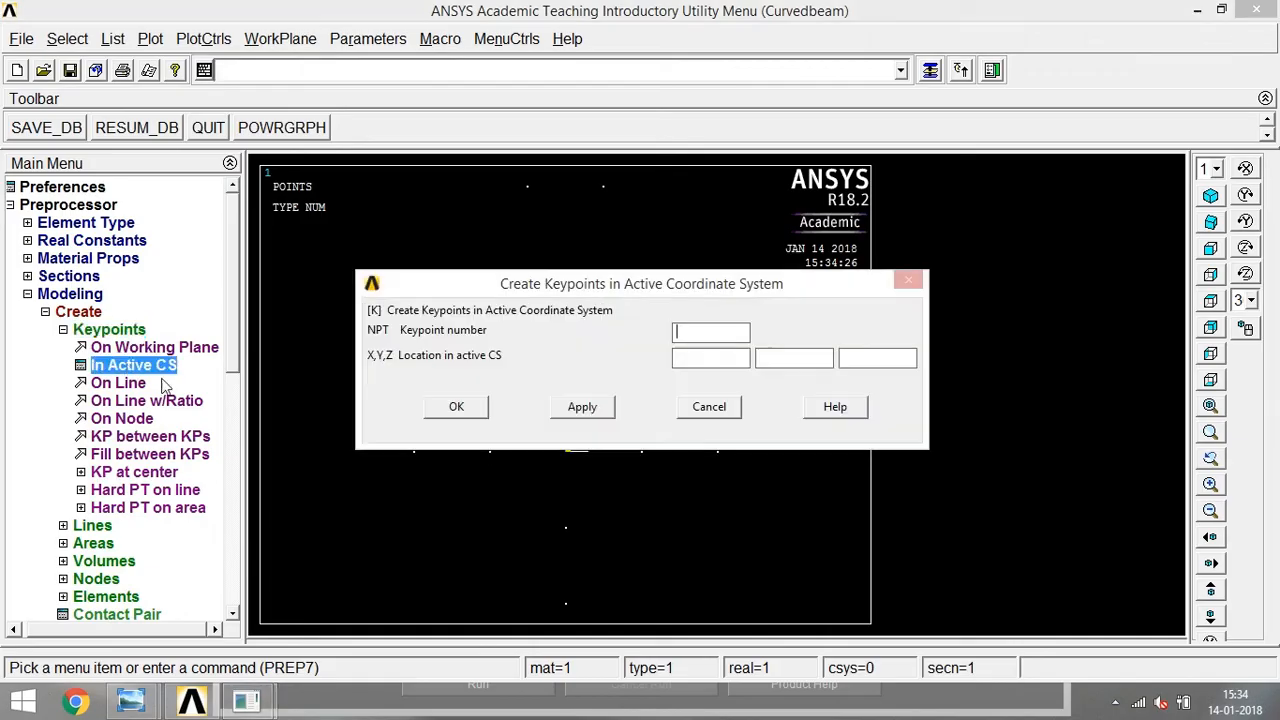
drag(576, 285, 507, 100)
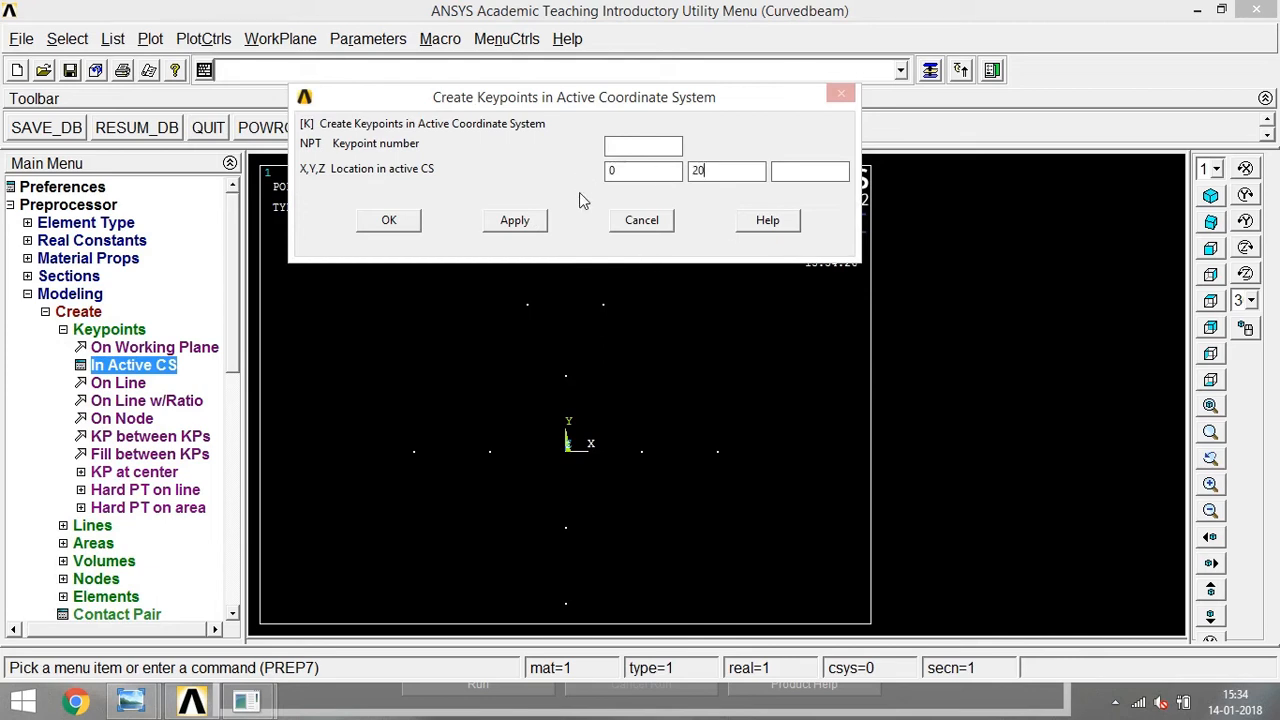
click(522, 224)
text(10)
click(522, 226)
drag(598, 110, 192, 91)
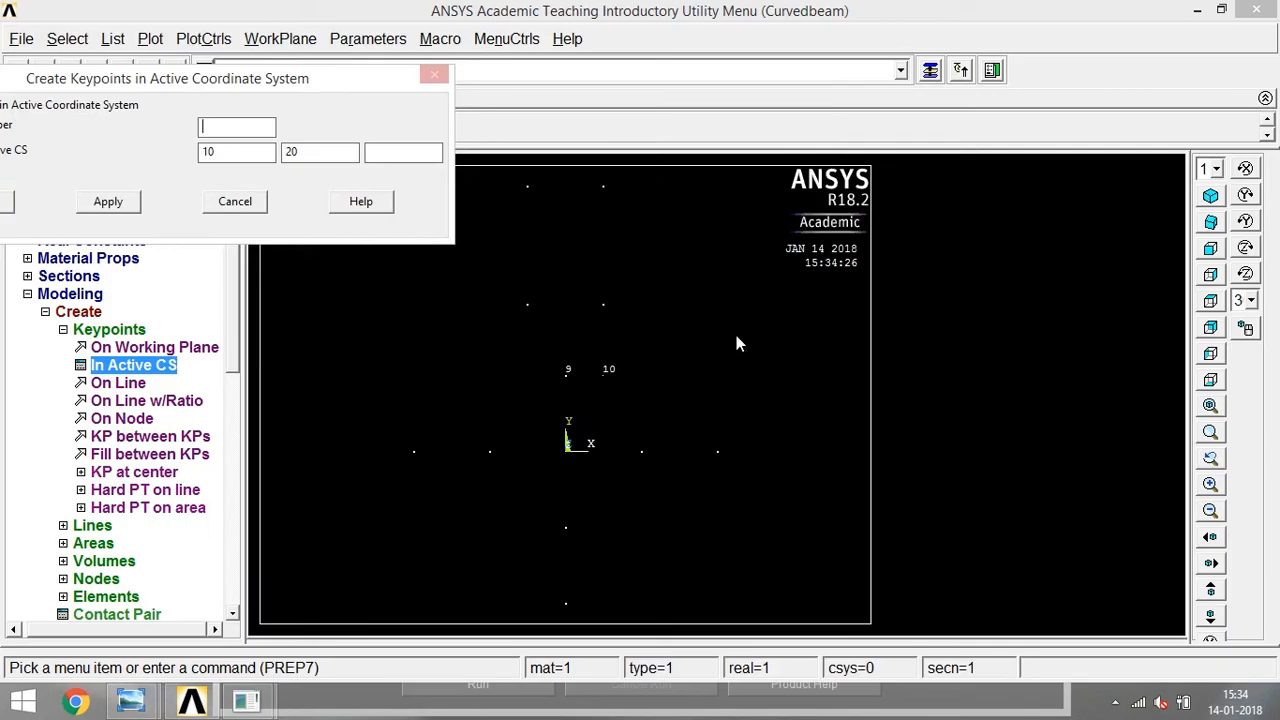
click(242, 208)
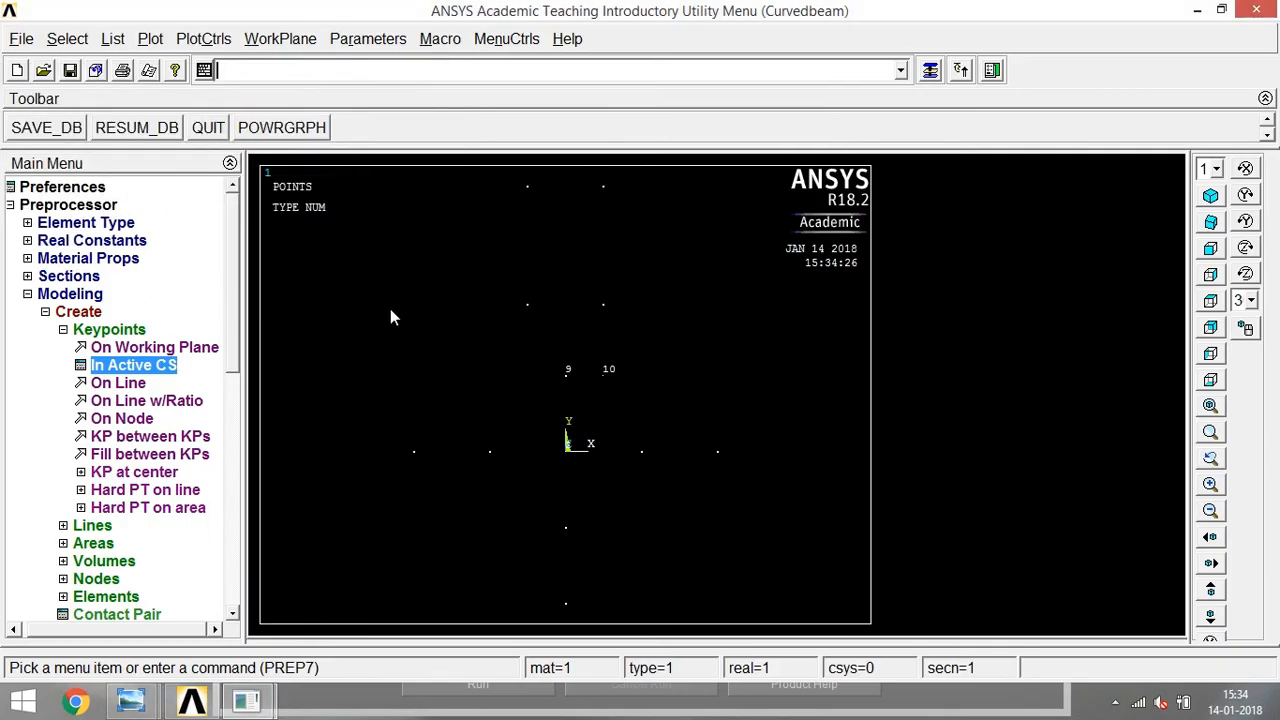
Create straight lines from (0, 20) to (10, 20), up the shank's right edge to its top corner, and across the ring's right side.
click(63, 330)
click(80, 348)
click(110, 366)
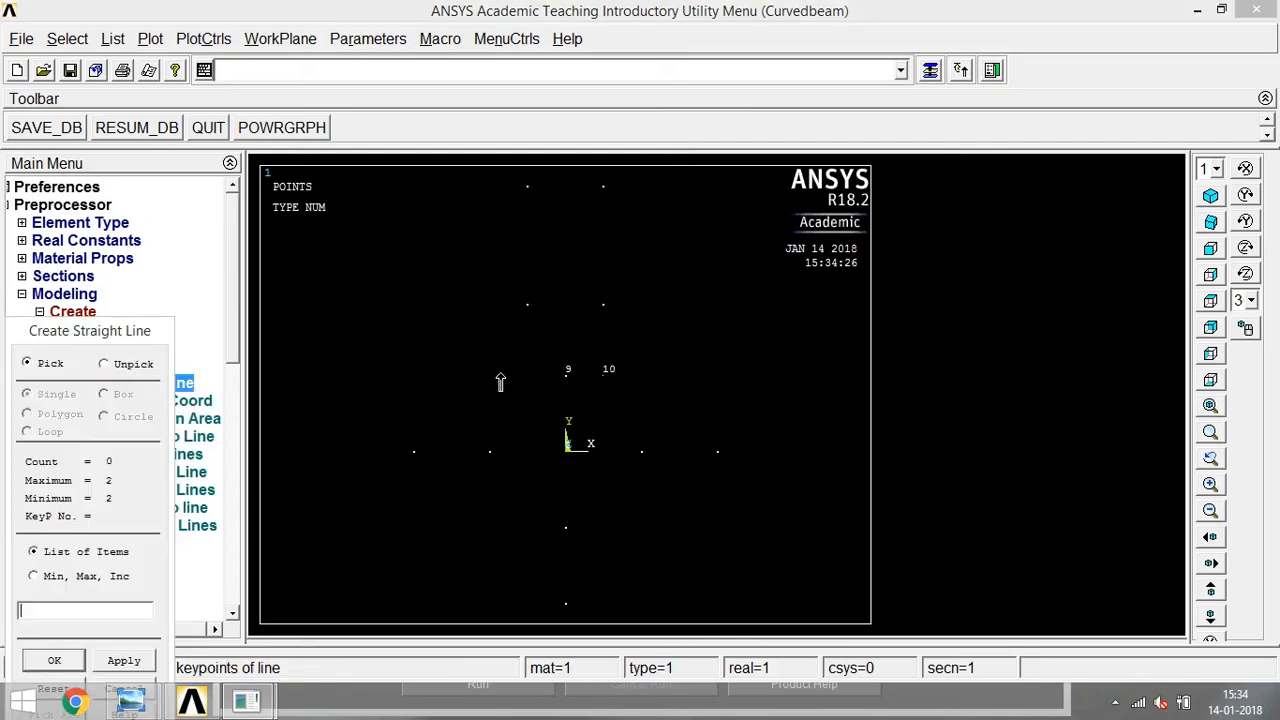
click(566, 381)
click(611, 382)
click(603, 377)
click(603, 187)
click(652, 468)
click(702, 470)
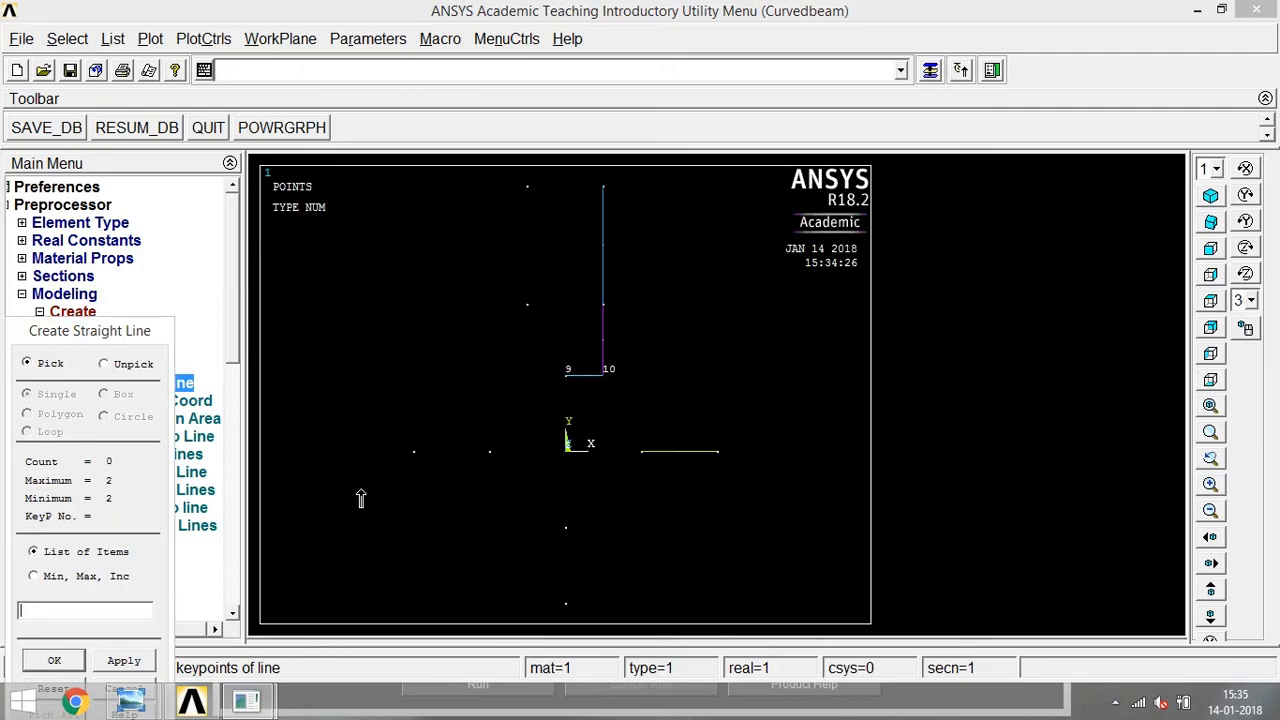
click(70, 660)
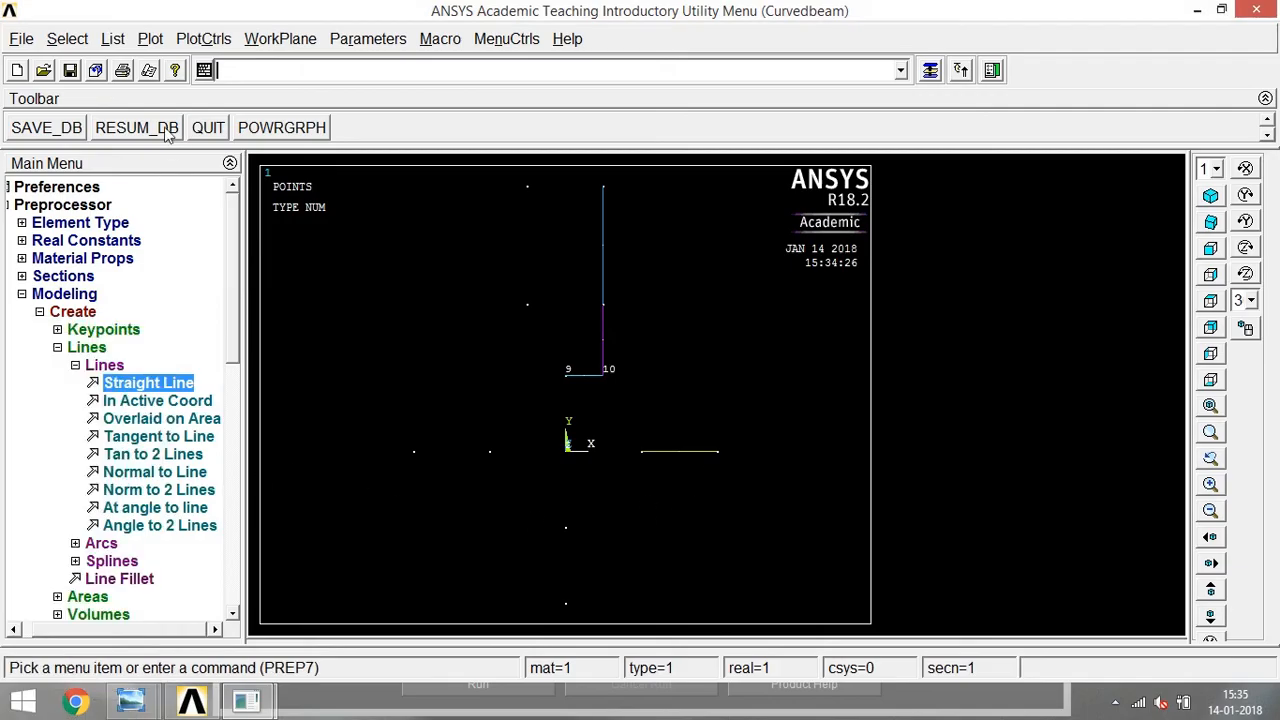
Show areas, lines and keypoints together in a multi-plot and inspect the ring's upper-right quarter up close.
click(150, 38)
click(225, 380)
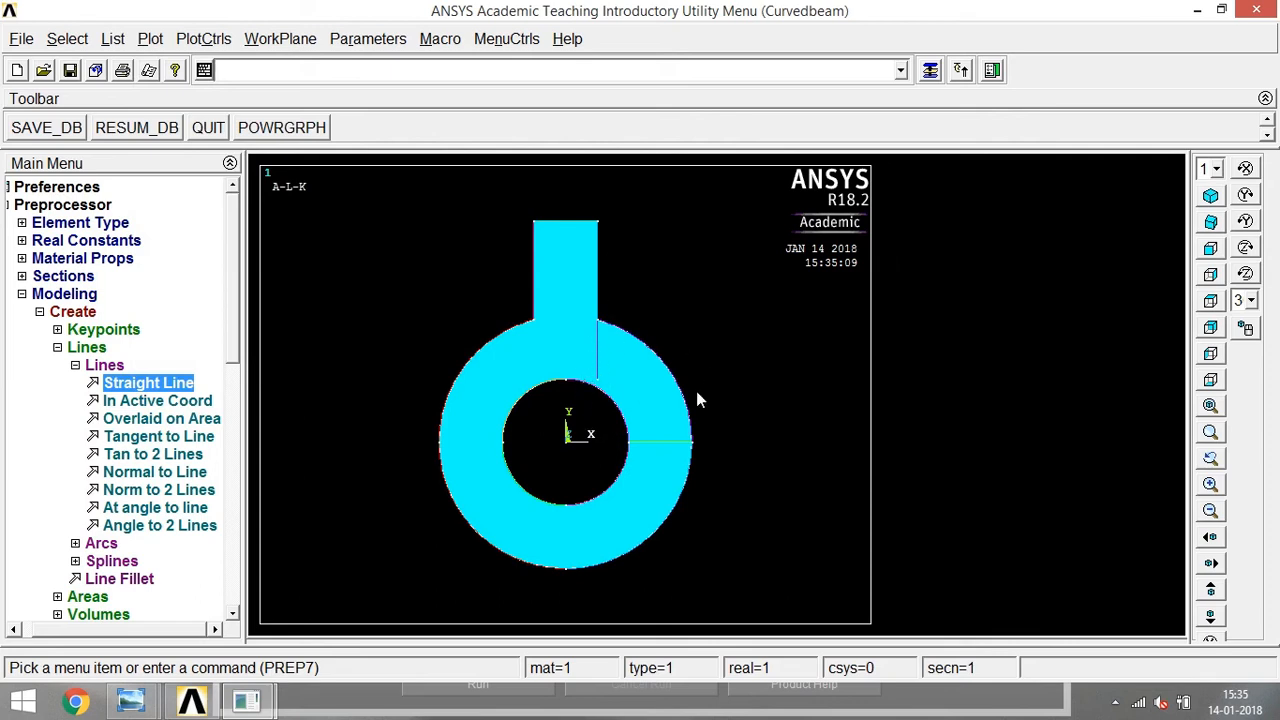
right_click(545, 343)
click(731, 345)
click(541, 345)
click(717, 433)
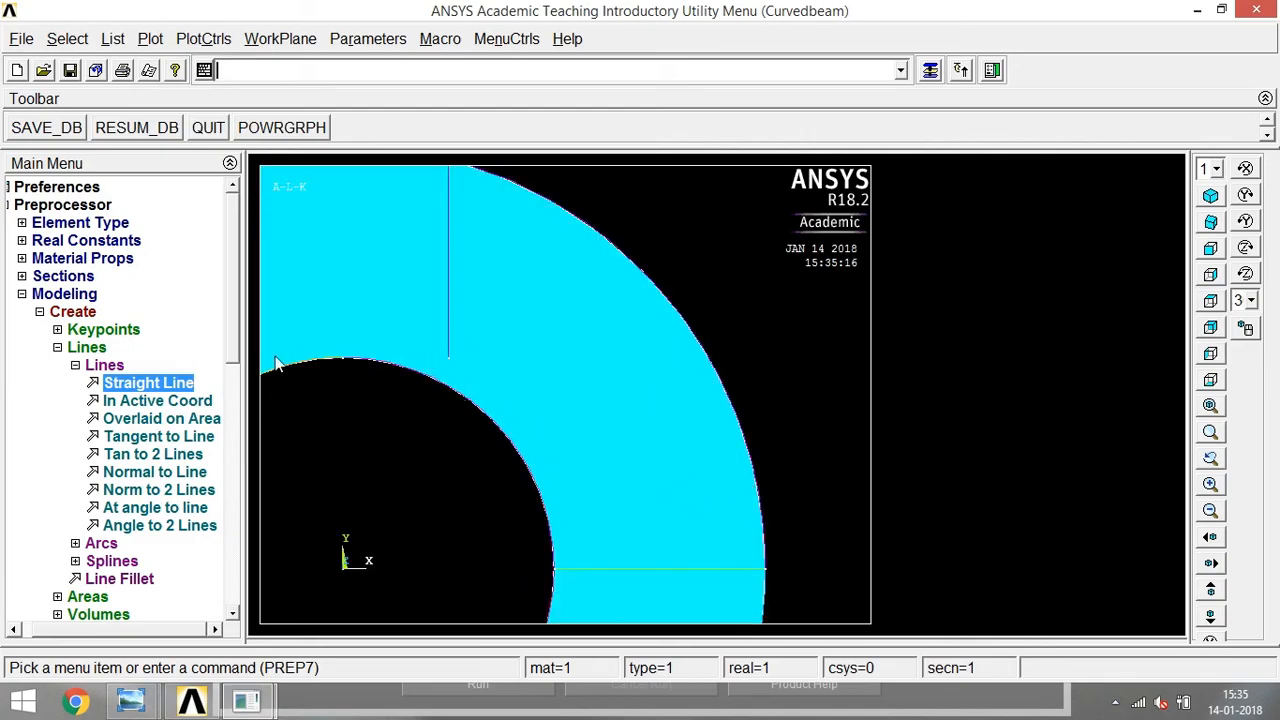
right_click(584, 228)
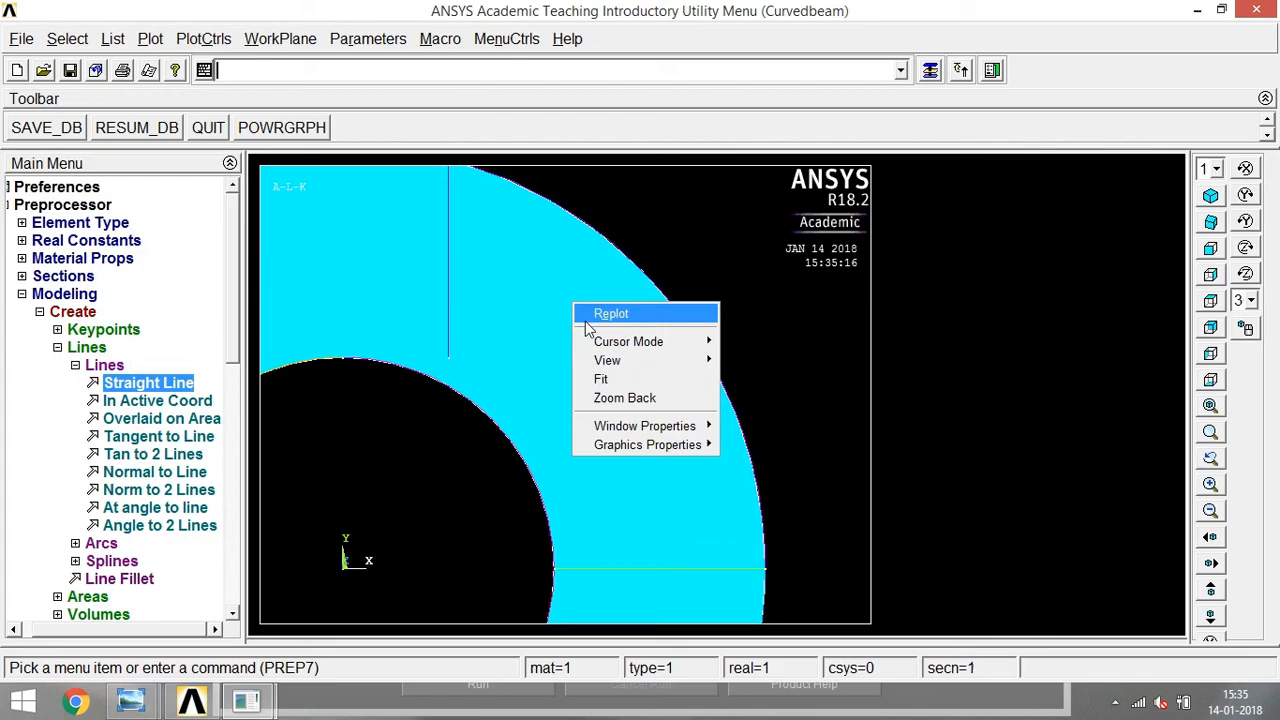
click(679, 396)
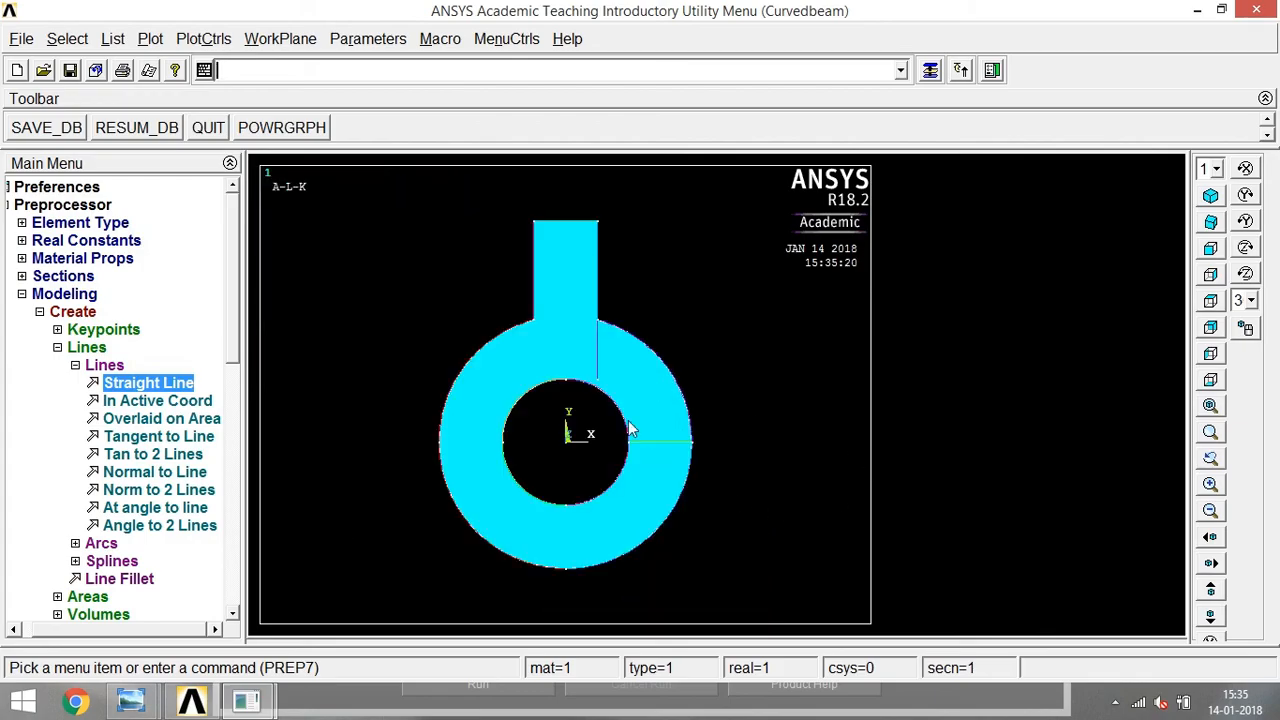
Divide the combined area by the short horizontal line, the lines along the shank's right edge, and the line across the ring's right side.
click(94, 368)
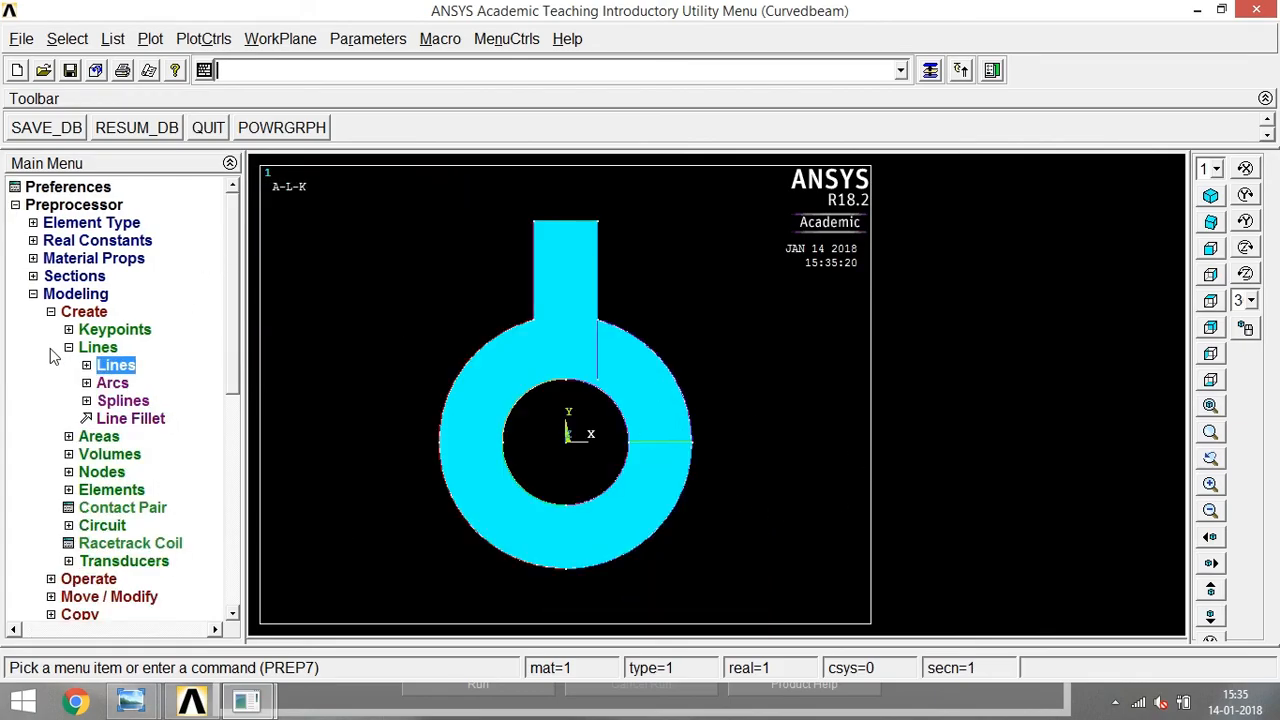
click(72, 350)
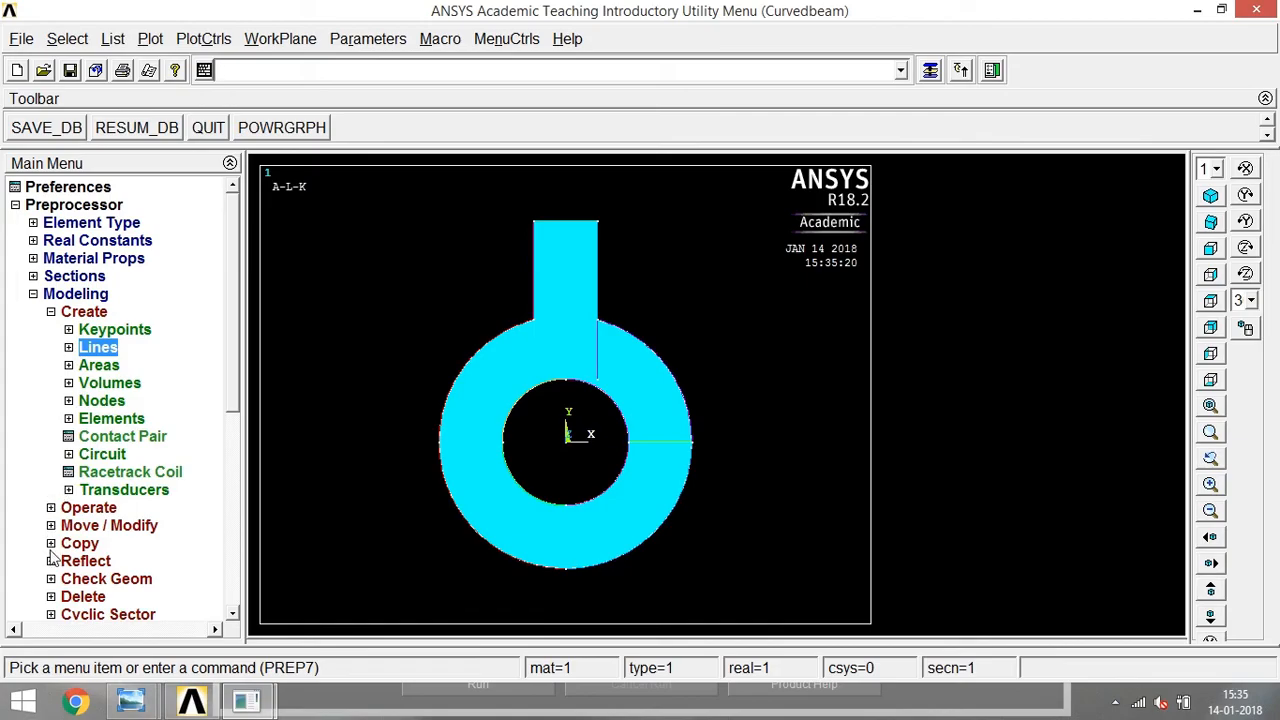
click(51, 508)
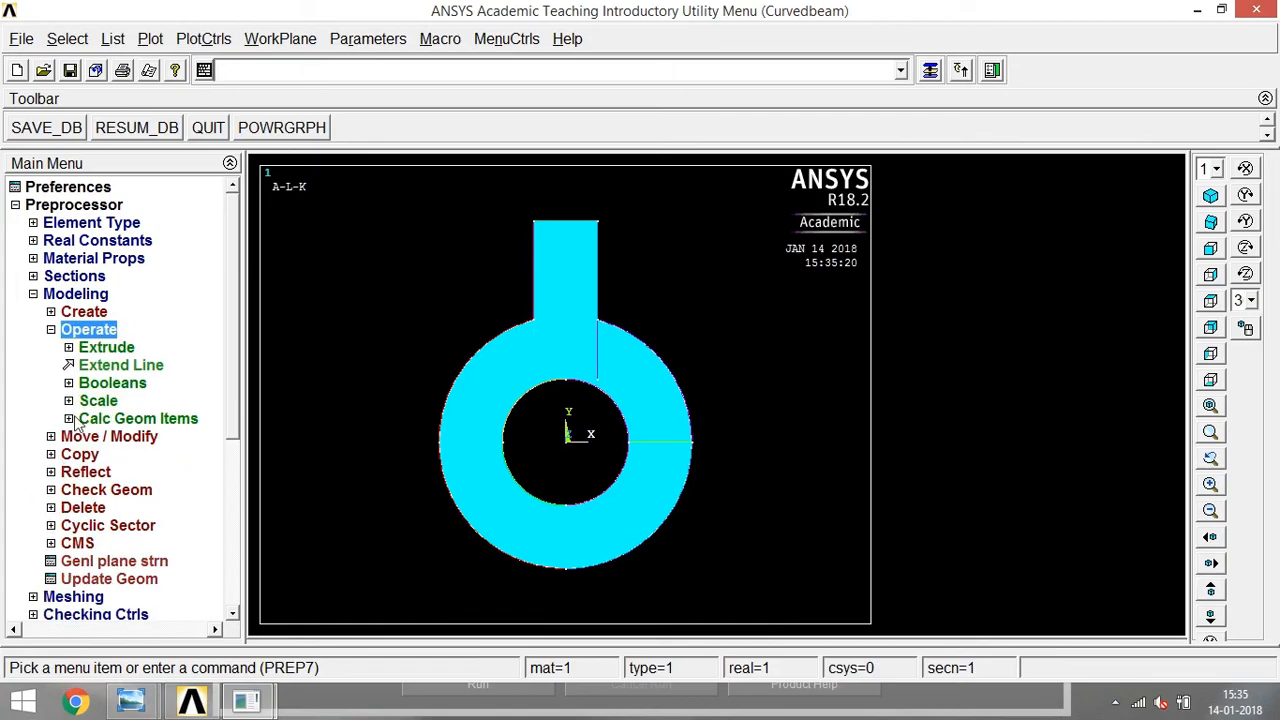
click(71, 386)
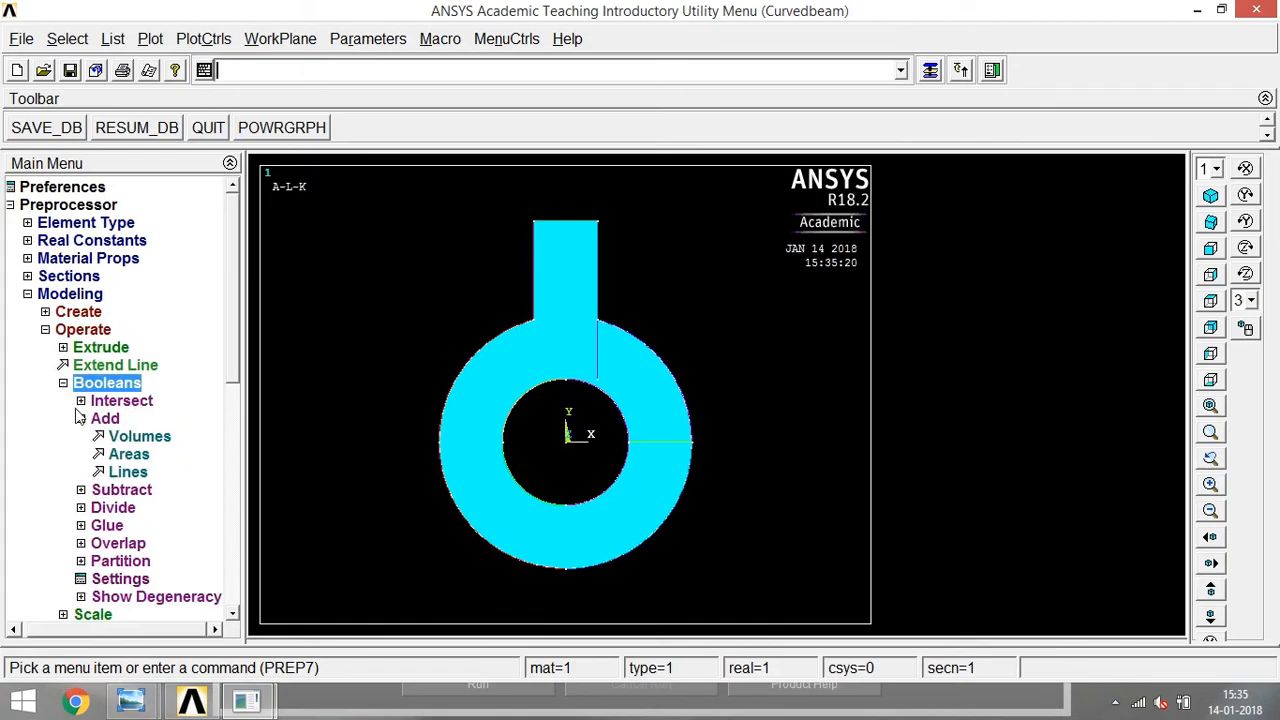
click(100, 508)
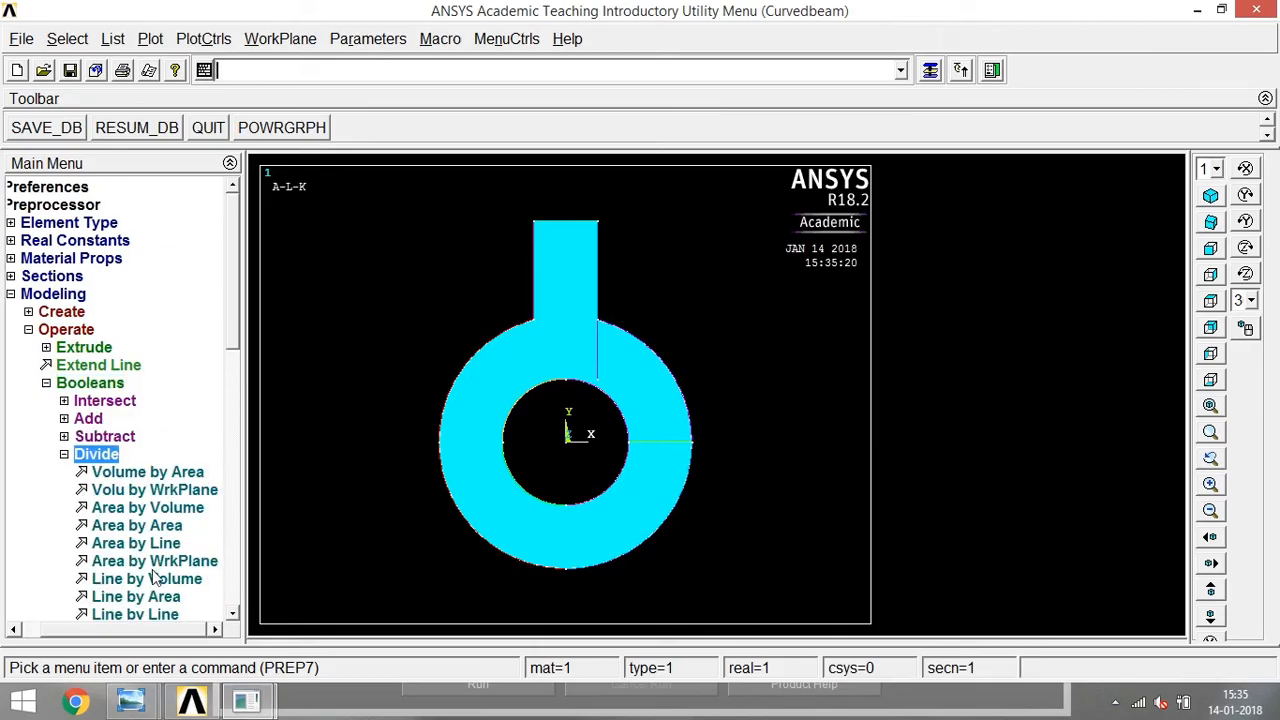
click(140, 544)
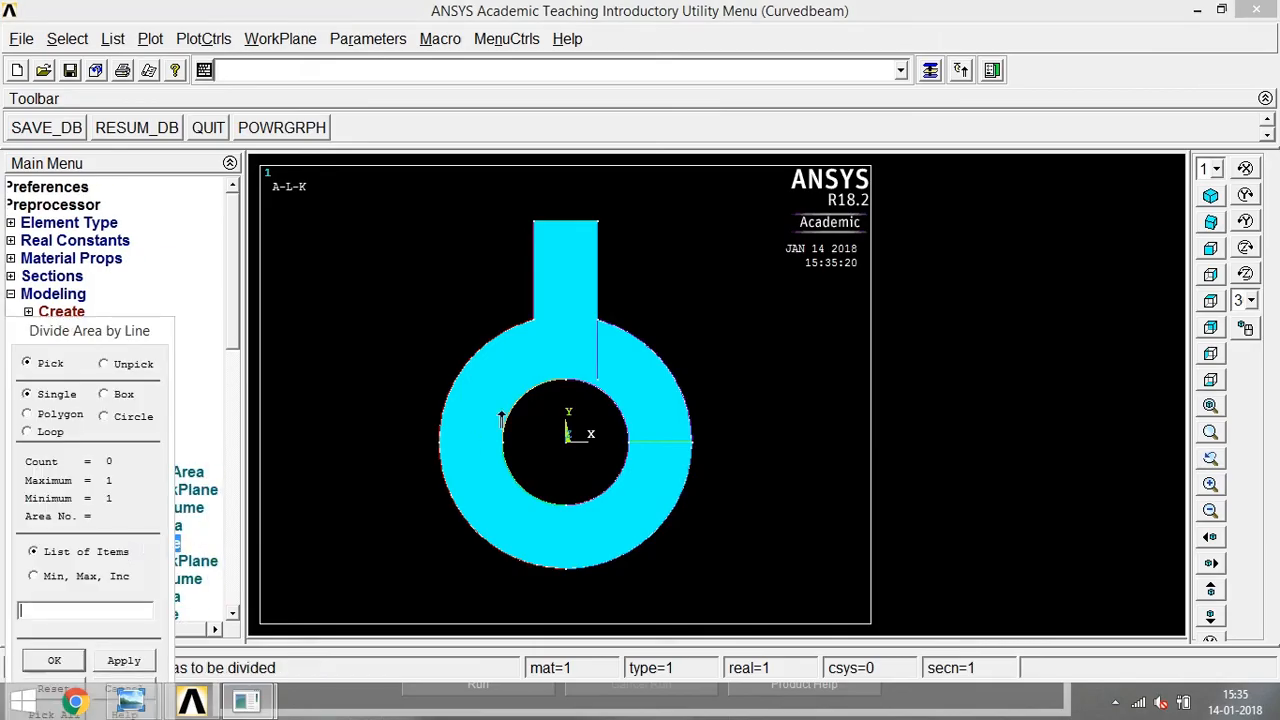
click(548, 360)
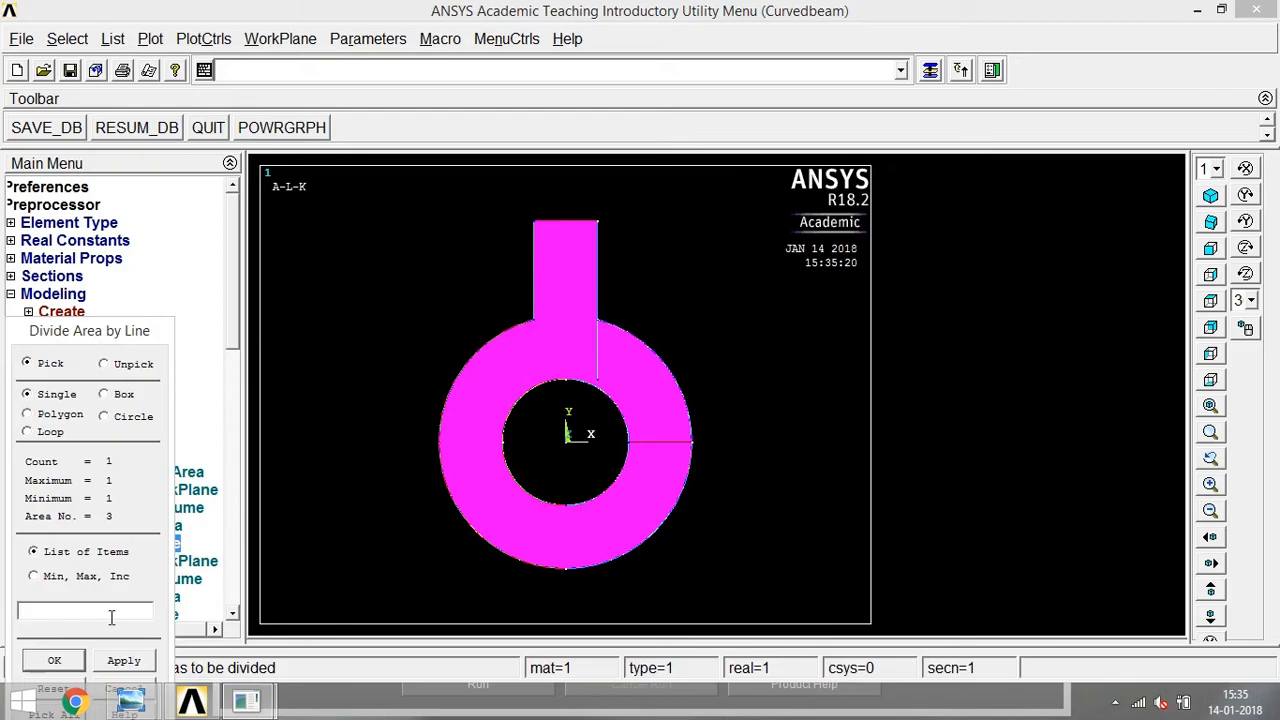
click(77, 655)
click(597, 360)
click(577, 386)
click(599, 291)
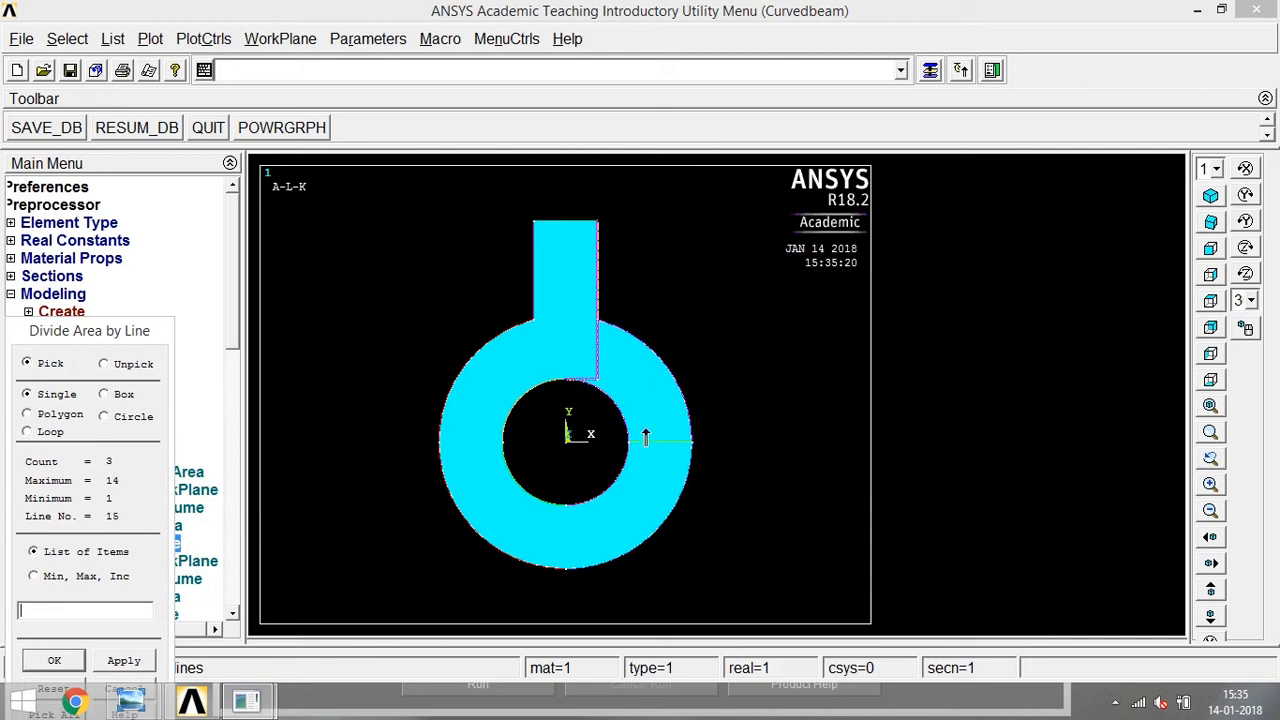
click(649, 443)
click(60, 658)
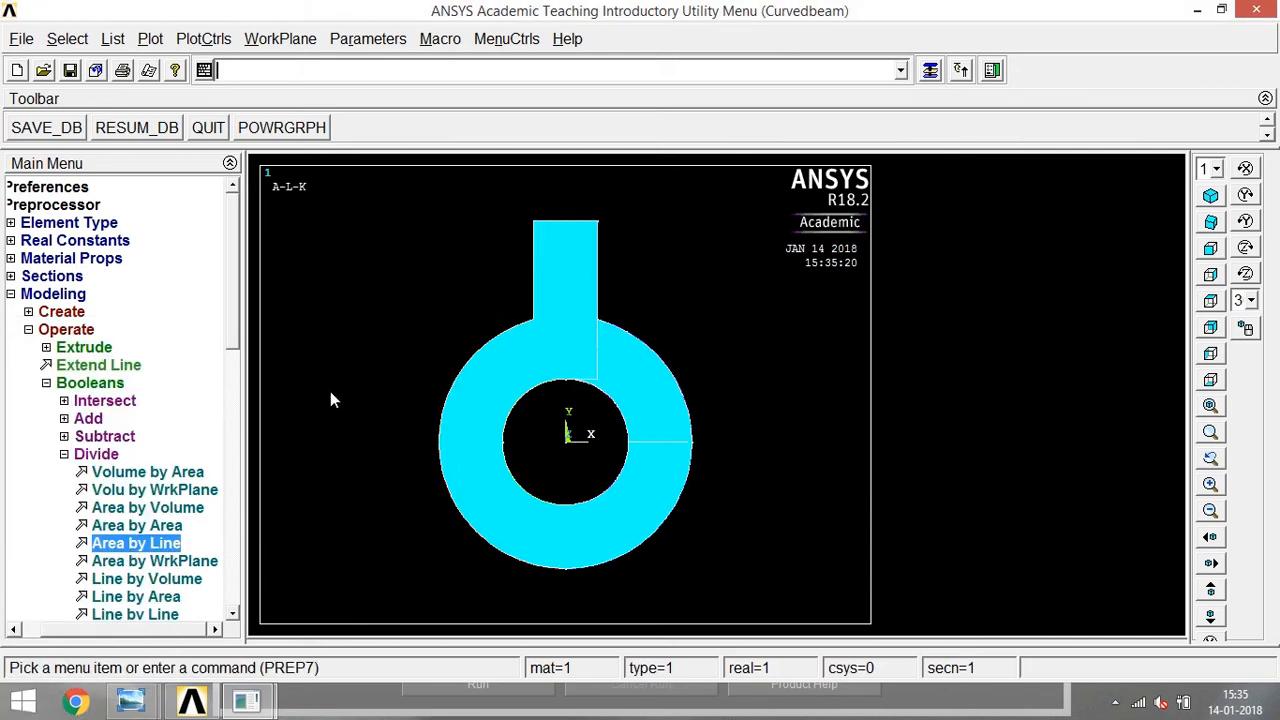
click(64, 455)
click(67, 383)
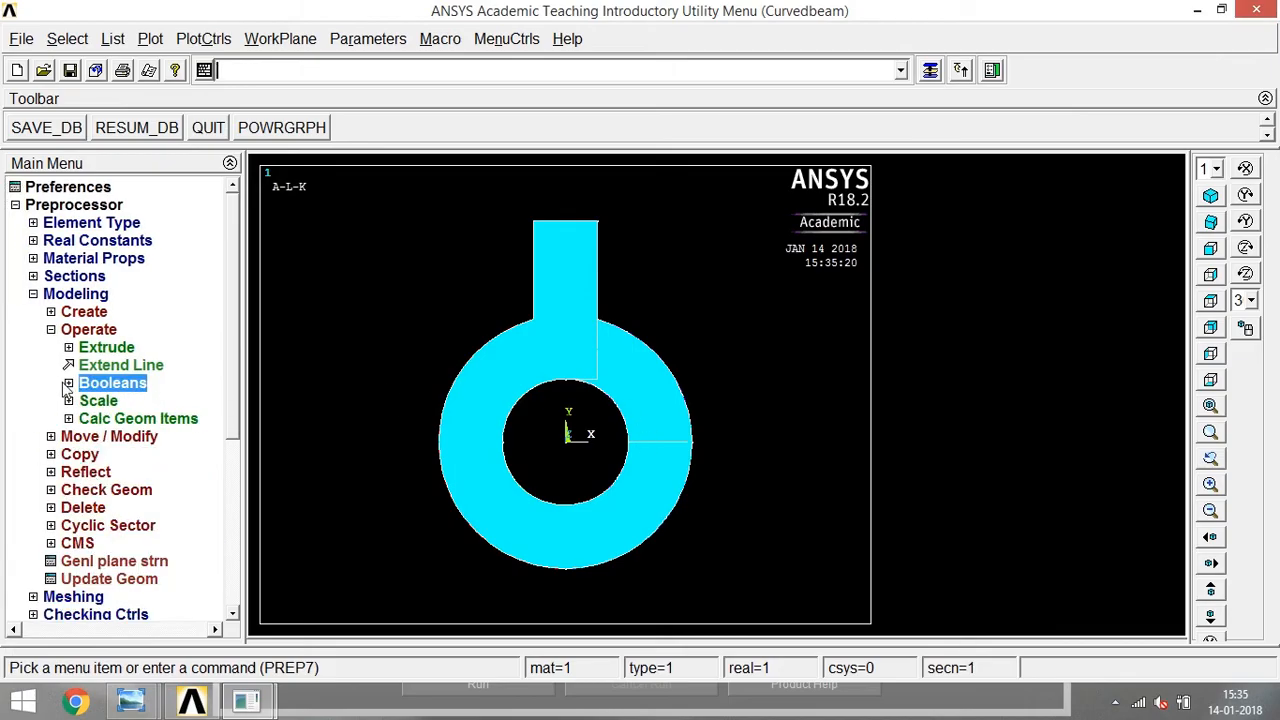
click(56, 506)
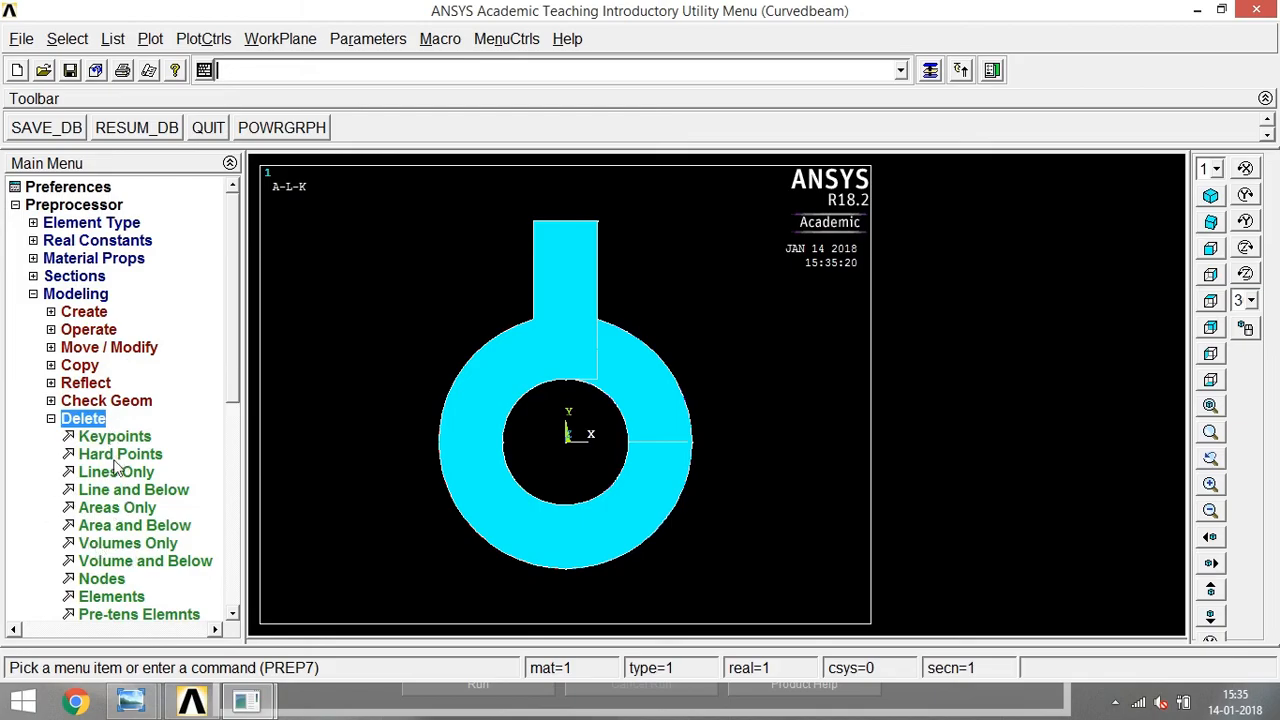
click(116, 509)
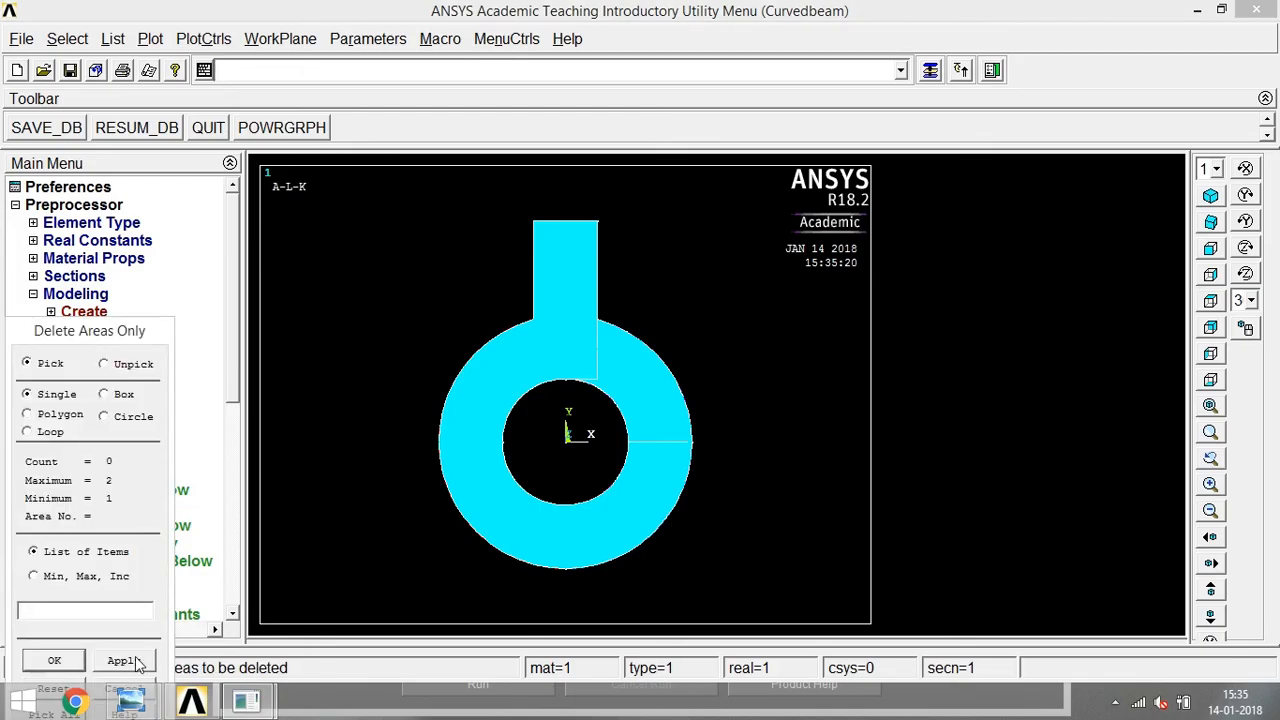
drag(121, 329, 150, 234)
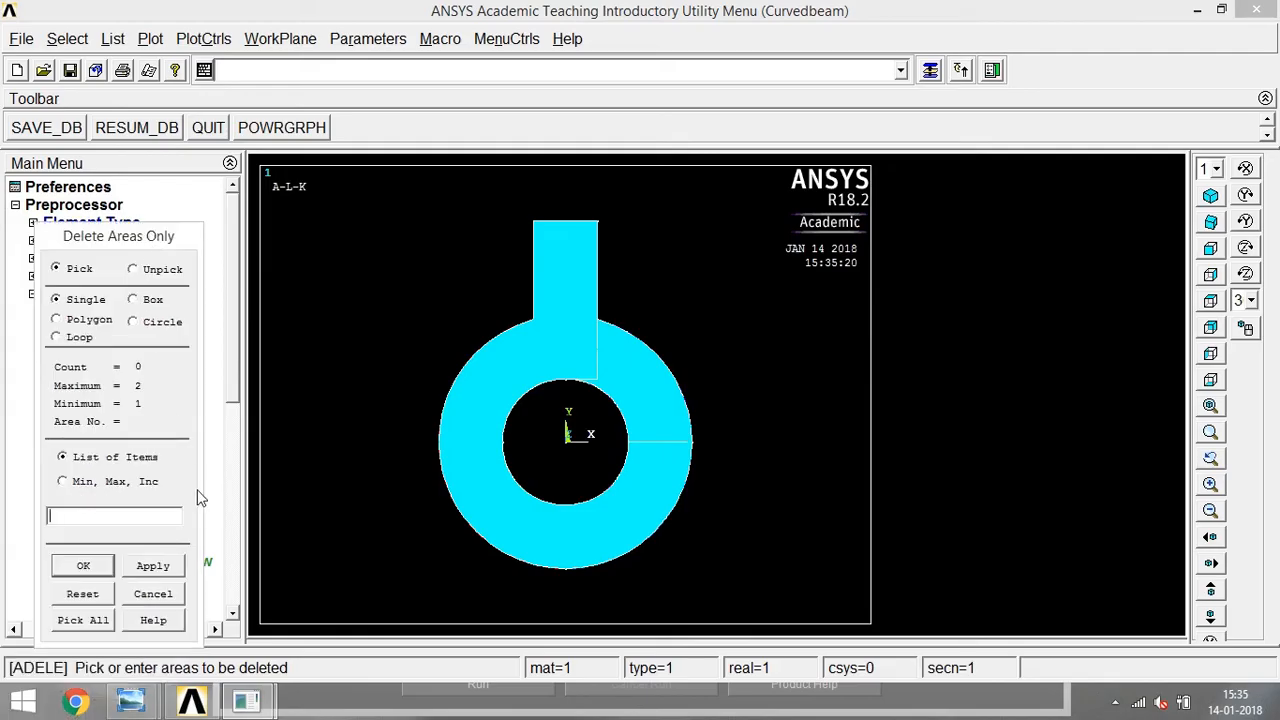
click(153, 594)
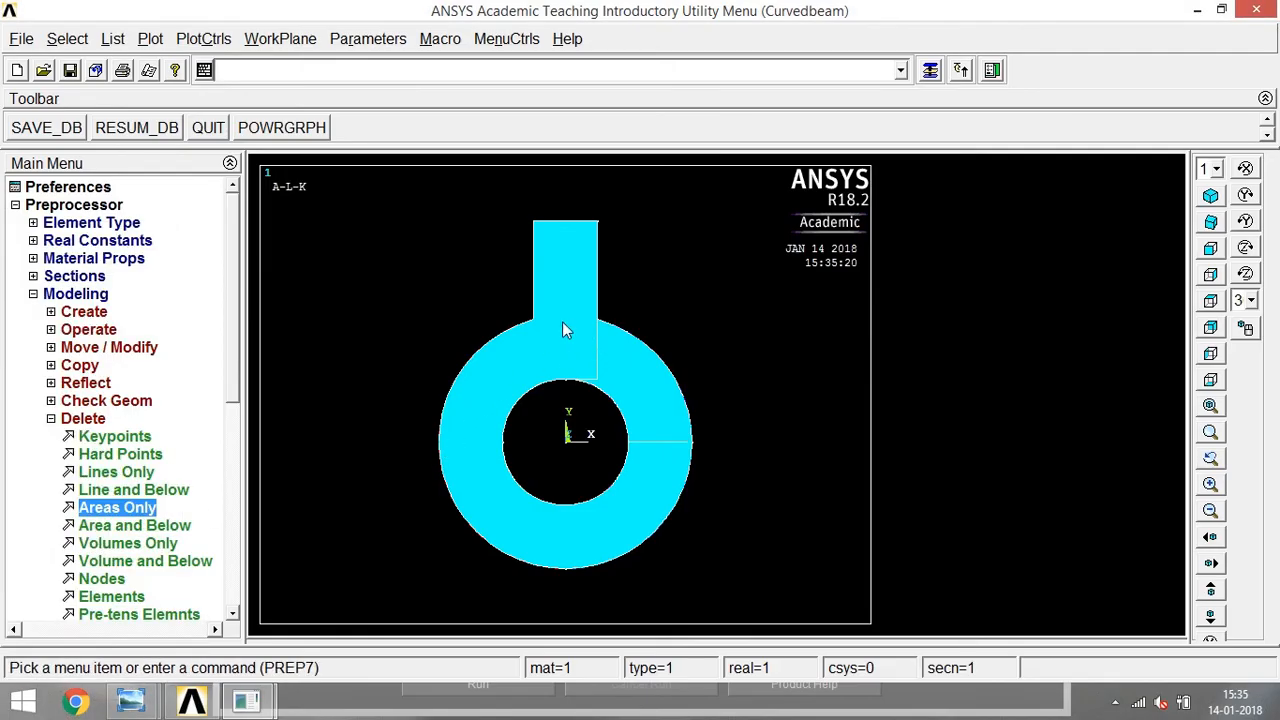
Delete the ring's upper-right quarter area together with its lines and keypoints, and refresh the multi-plot.
click(158, 527)
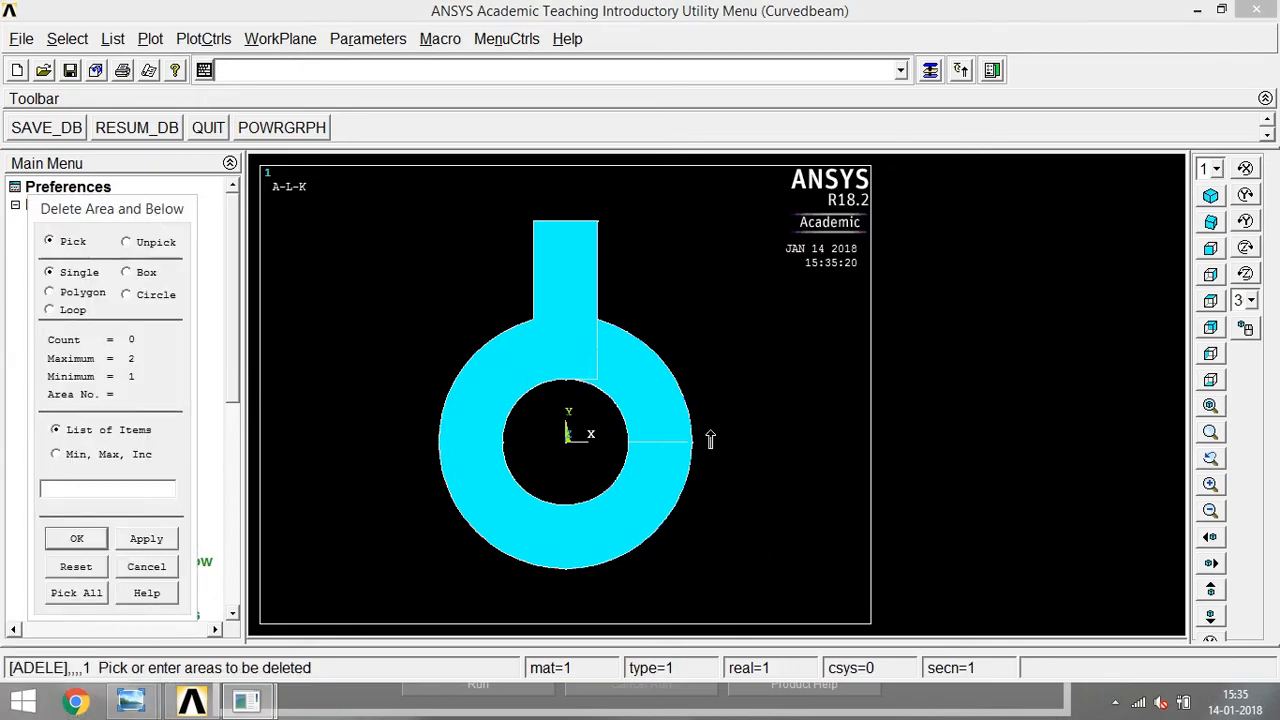
click(632, 383)
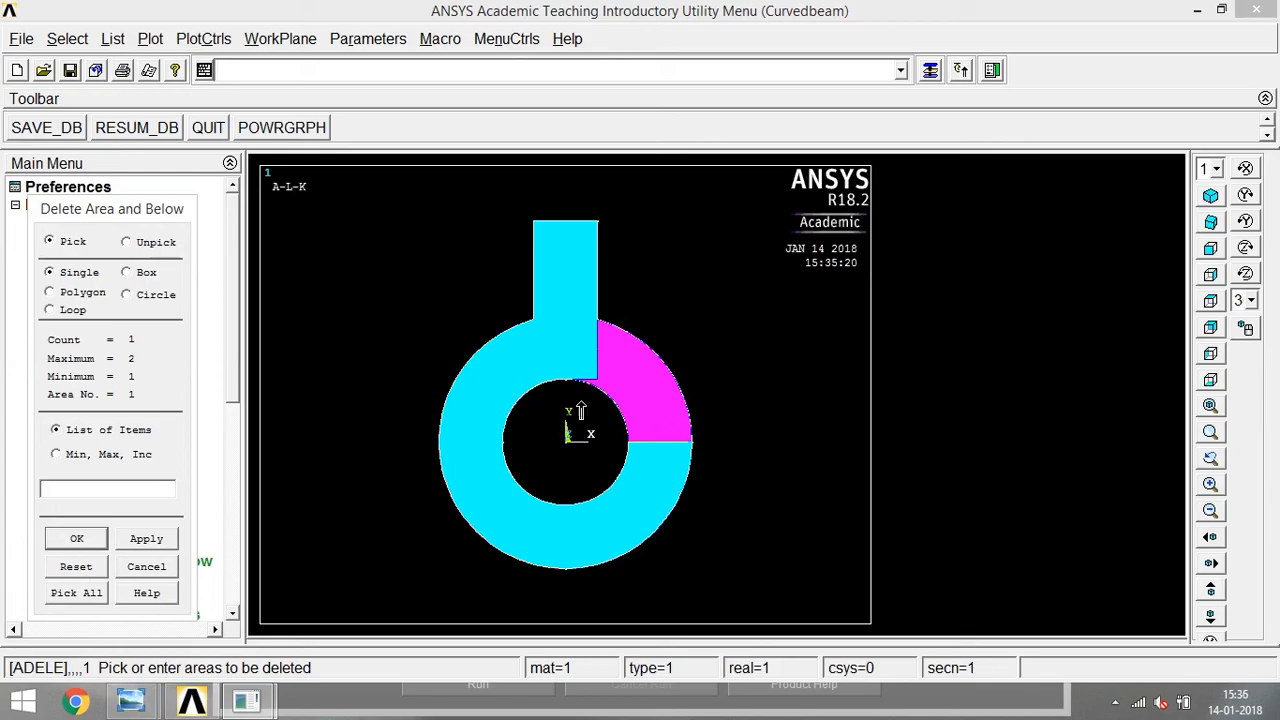
click(75, 538)
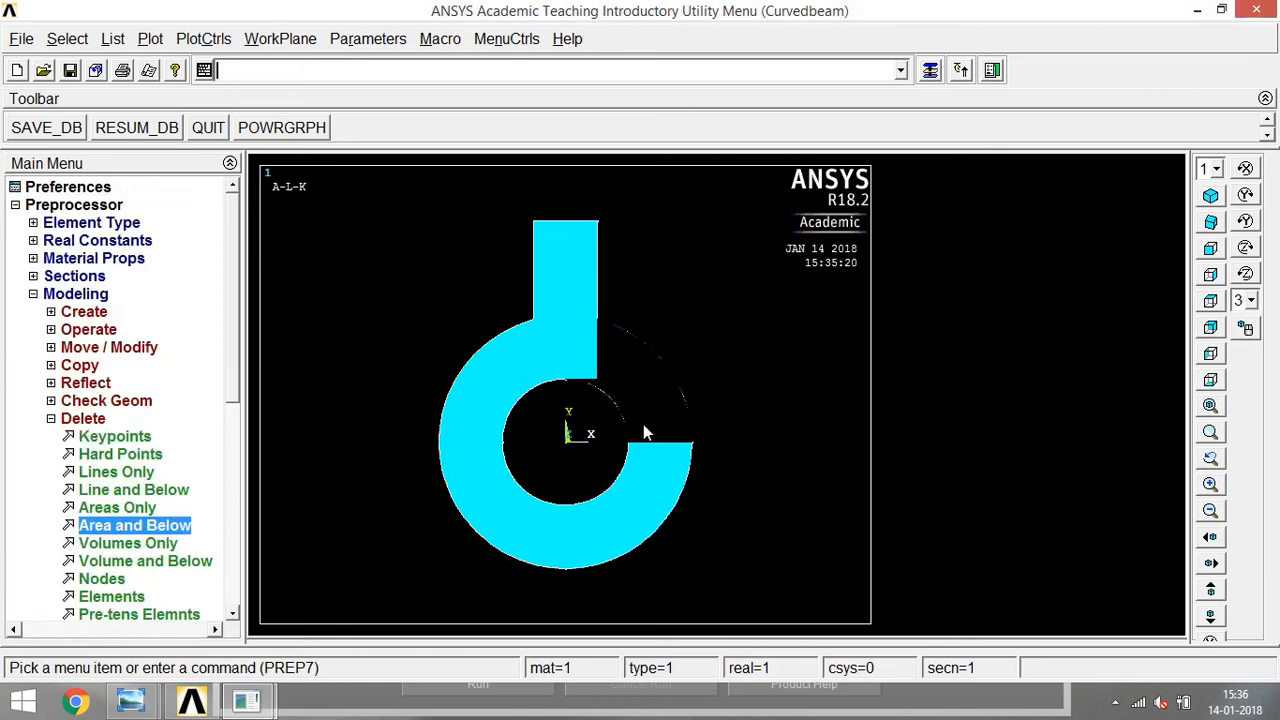
click(150, 39)
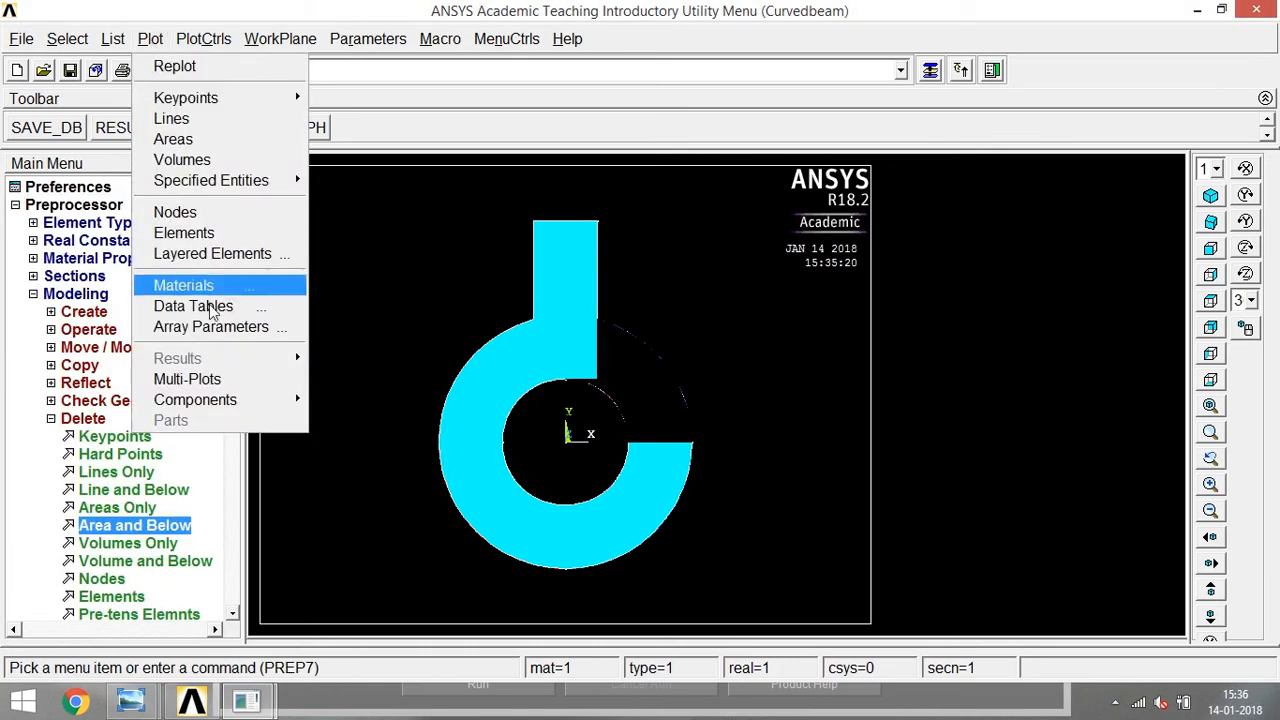
click(190, 379)
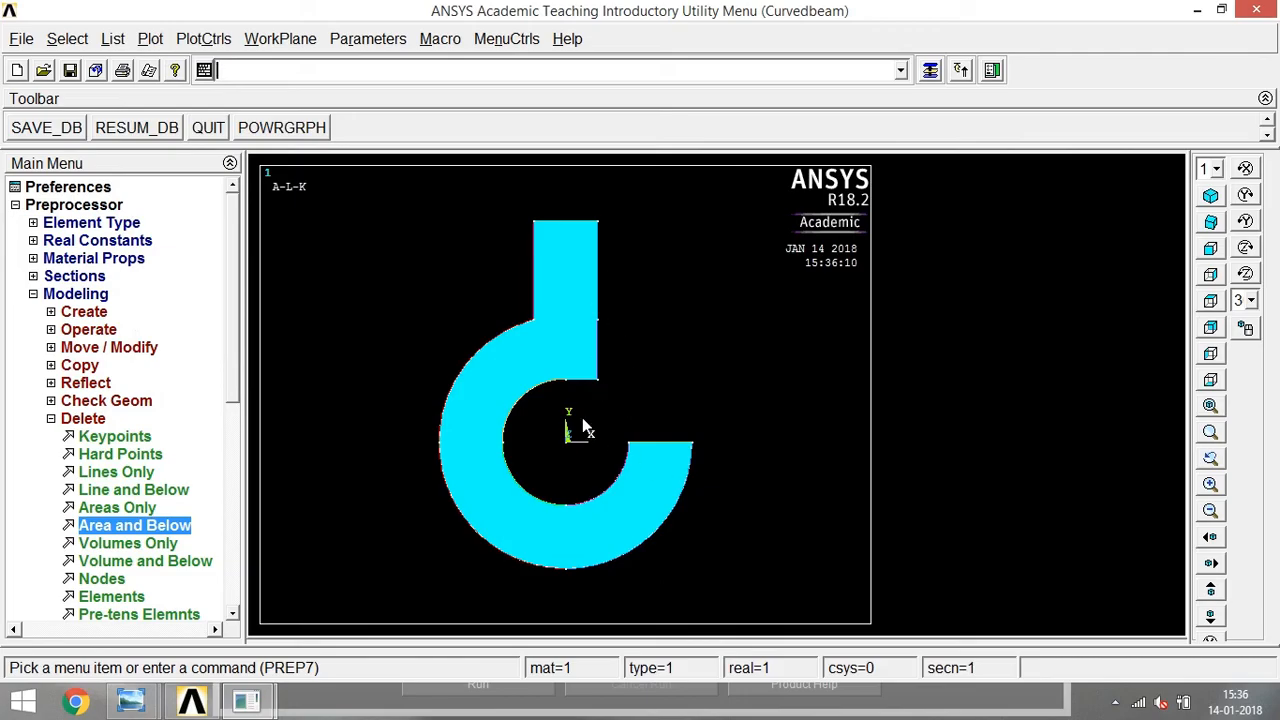
Create a line fillet of radius 10 between the ring's outer arc and the shank's left edge.
click(52, 419)
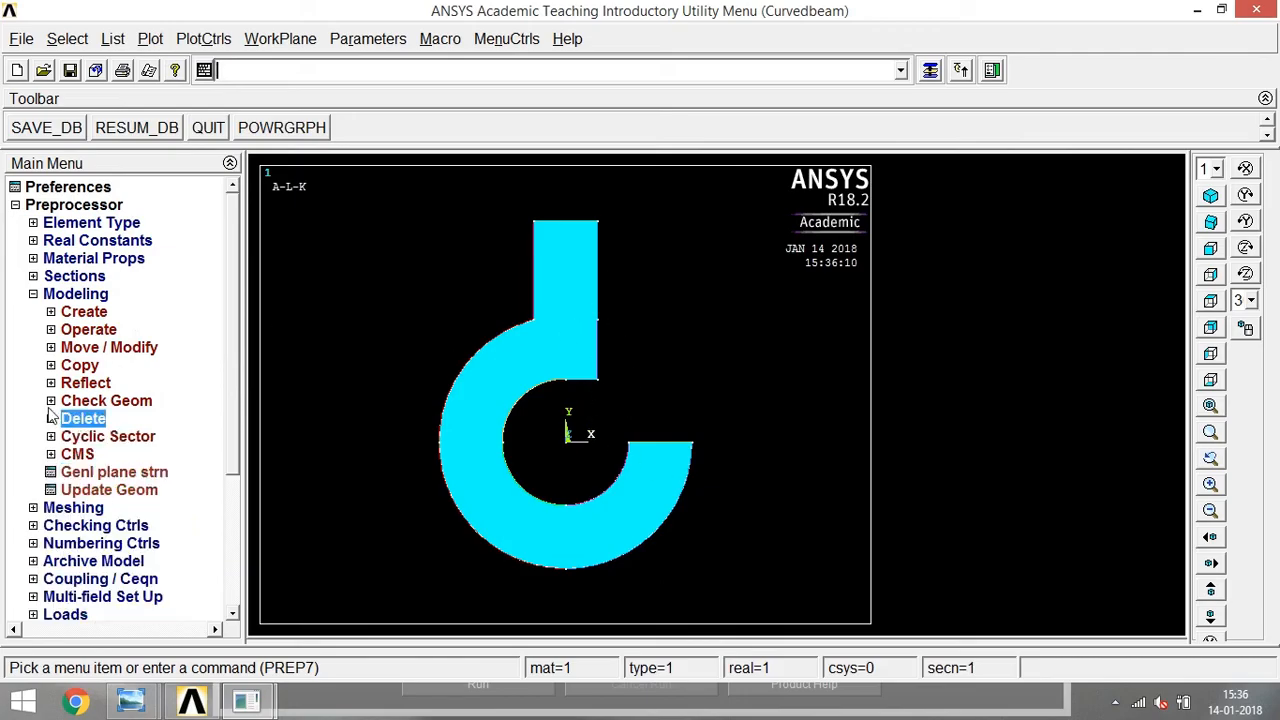
click(51, 312)
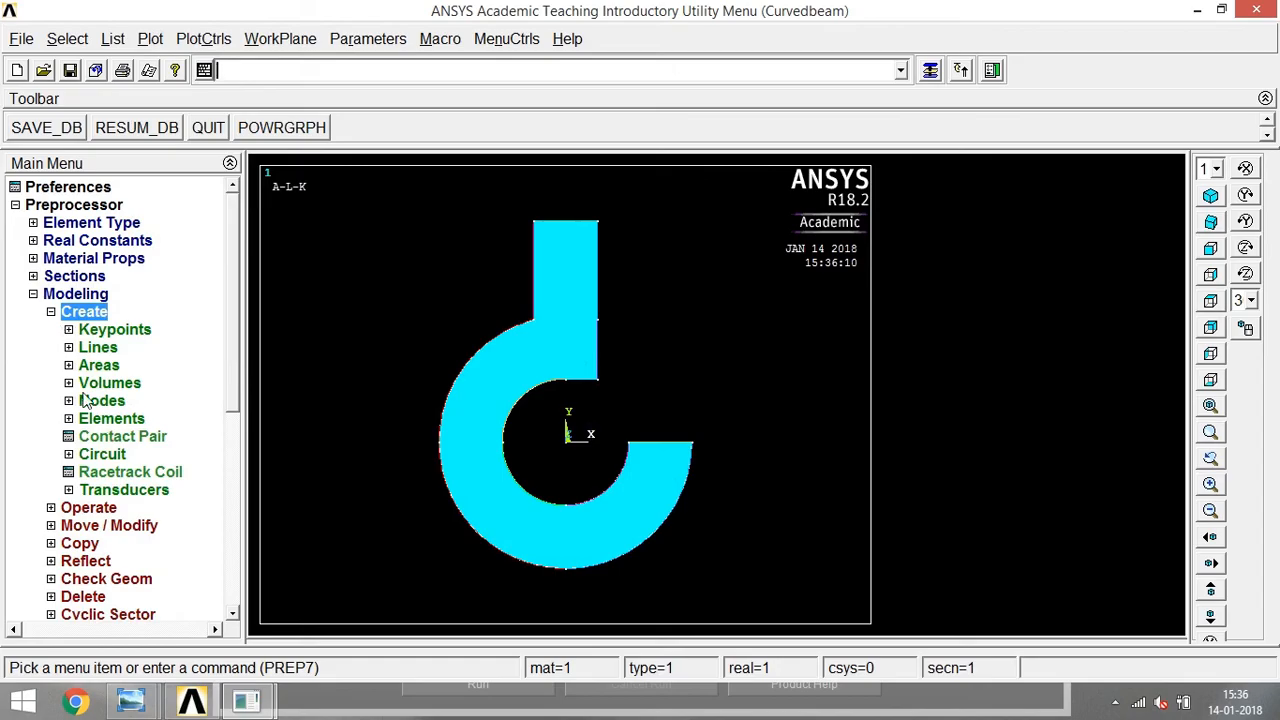
click(76, 349)
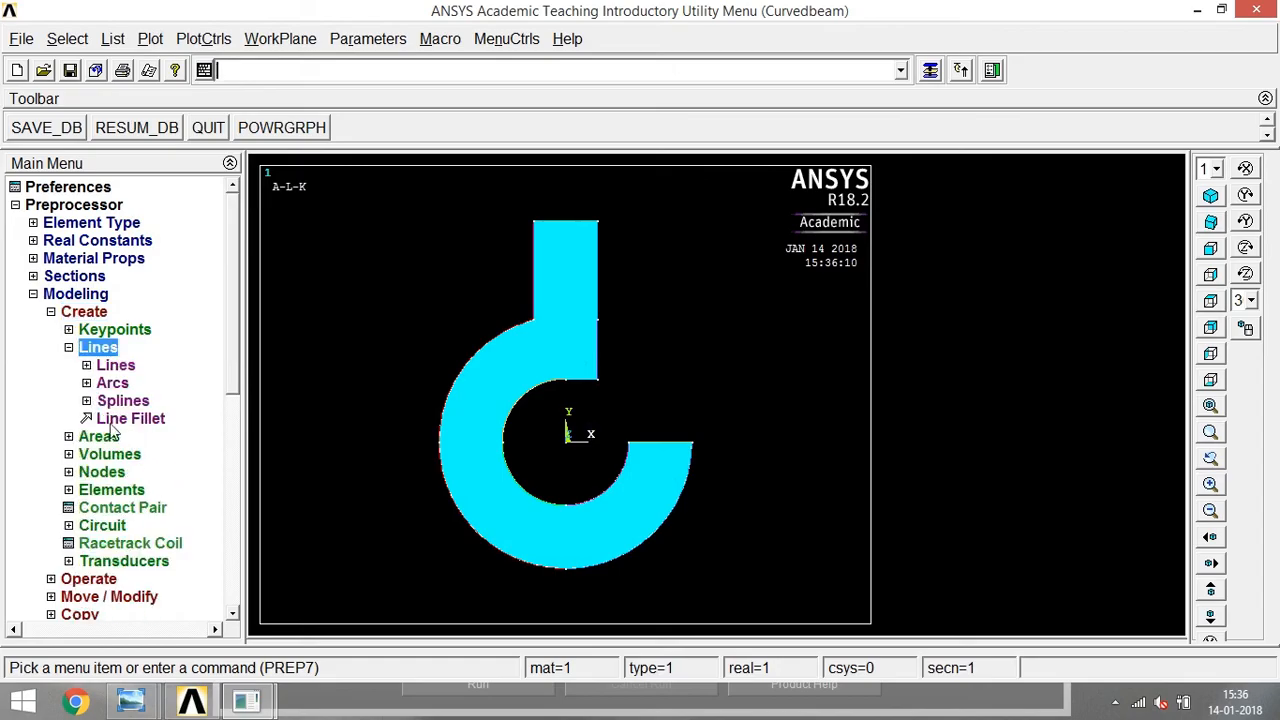
click(108, 419)
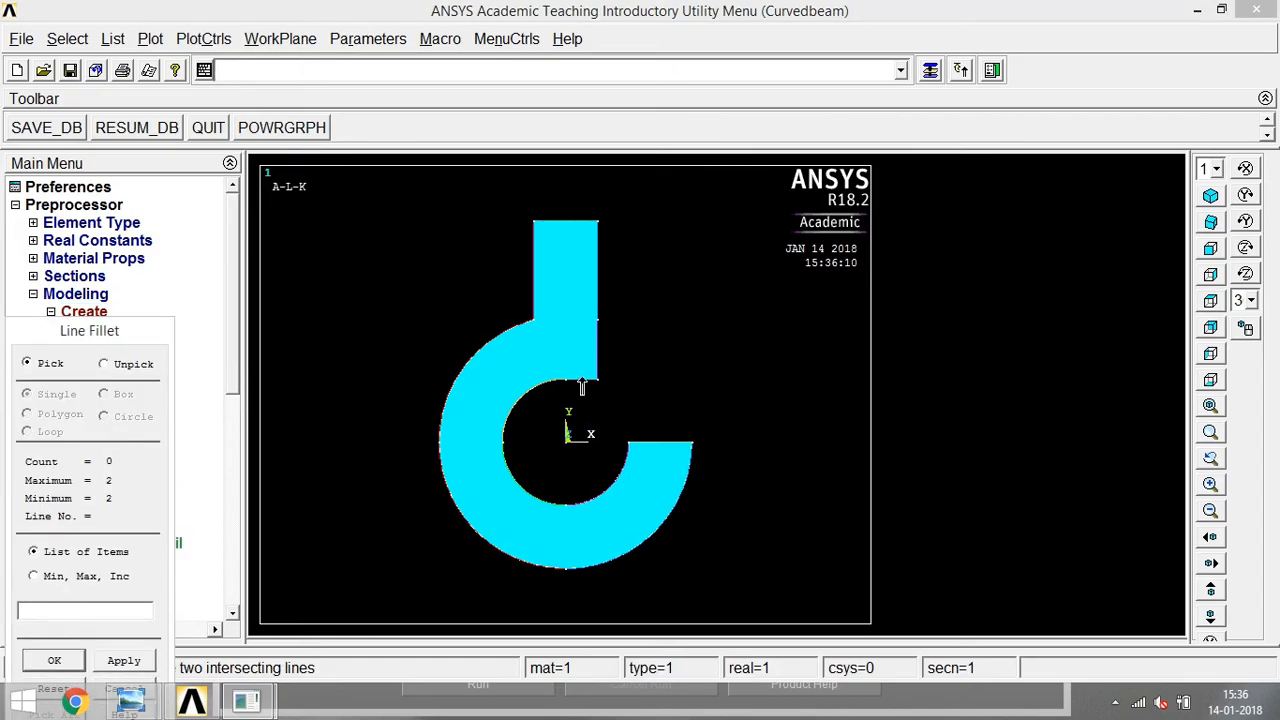
click(525, 325)
click(533, 300)
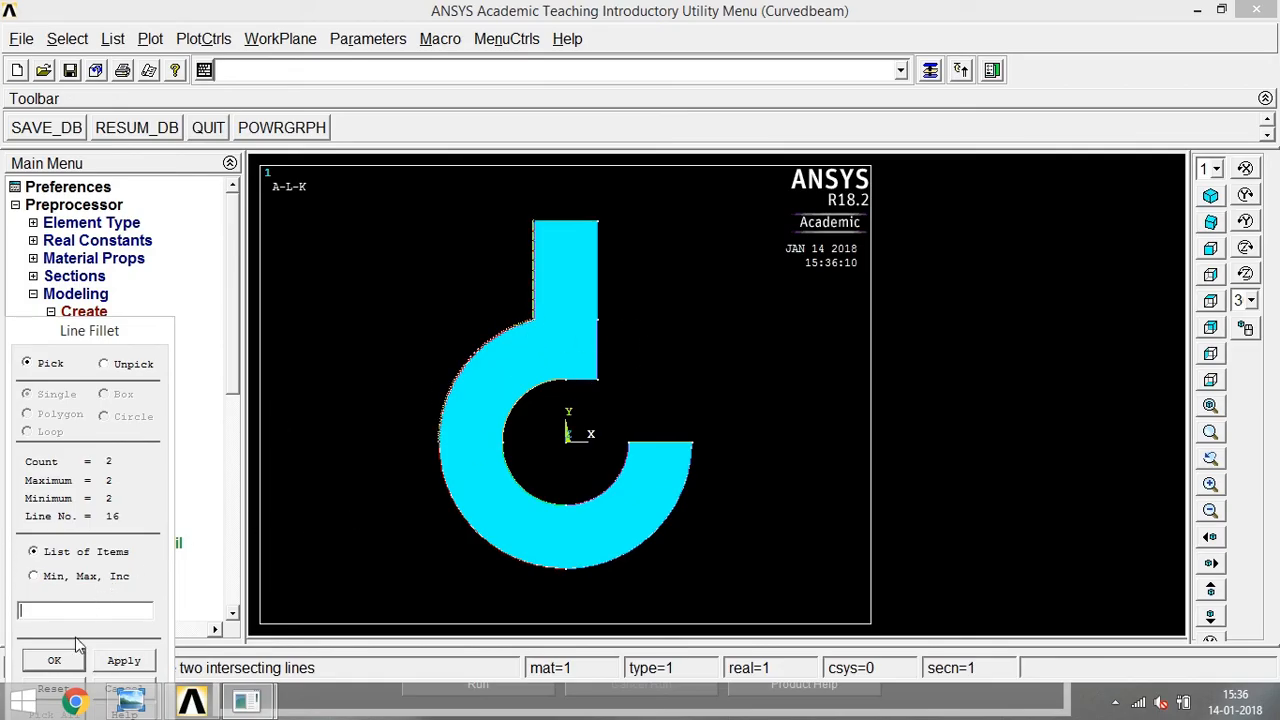
click(66, 664)
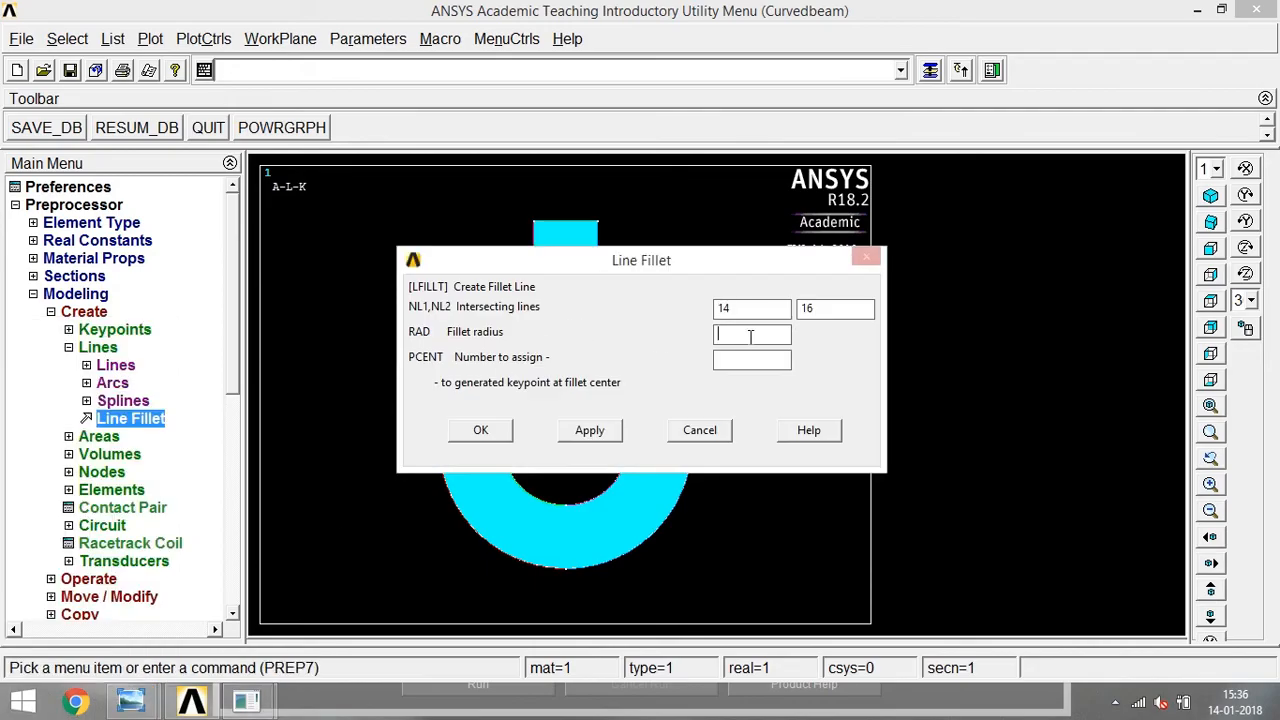
click(478, 428)
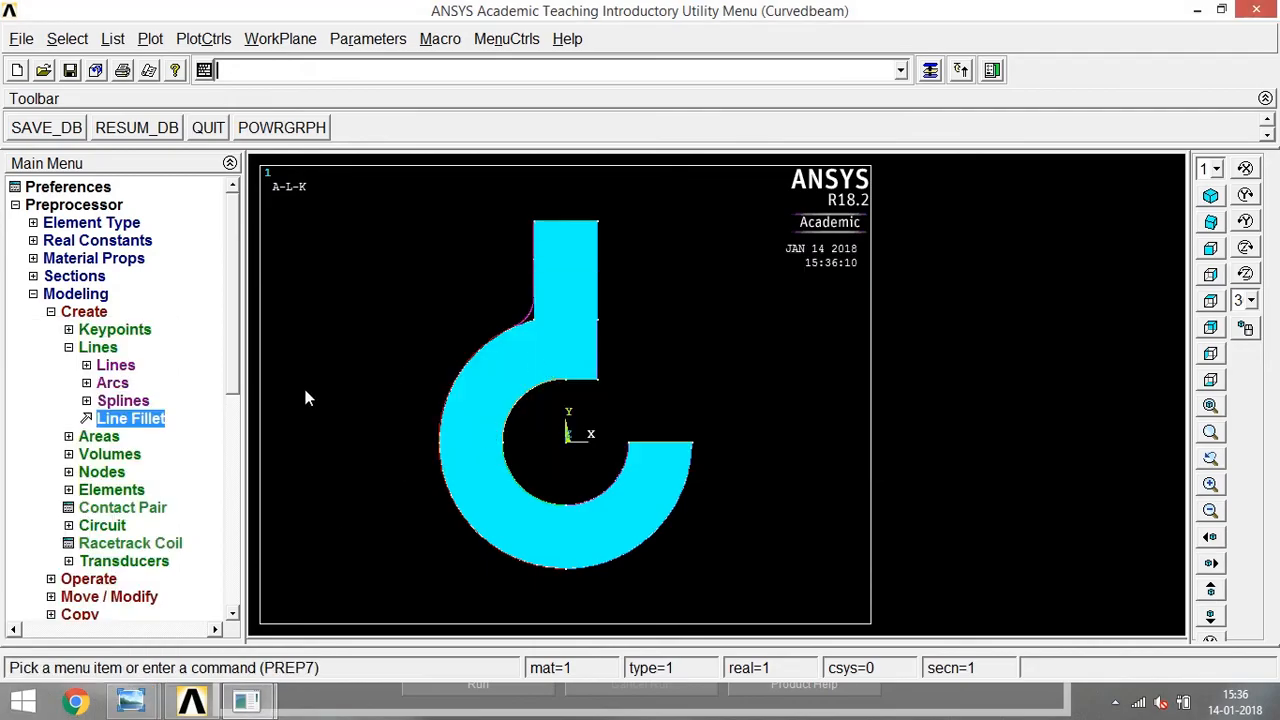
Create a line fillet of radius 10 between the short horizontal line above the hole and the shank's lower right edge.
click(133, 418)
click(592, 380)
click(598, 358)
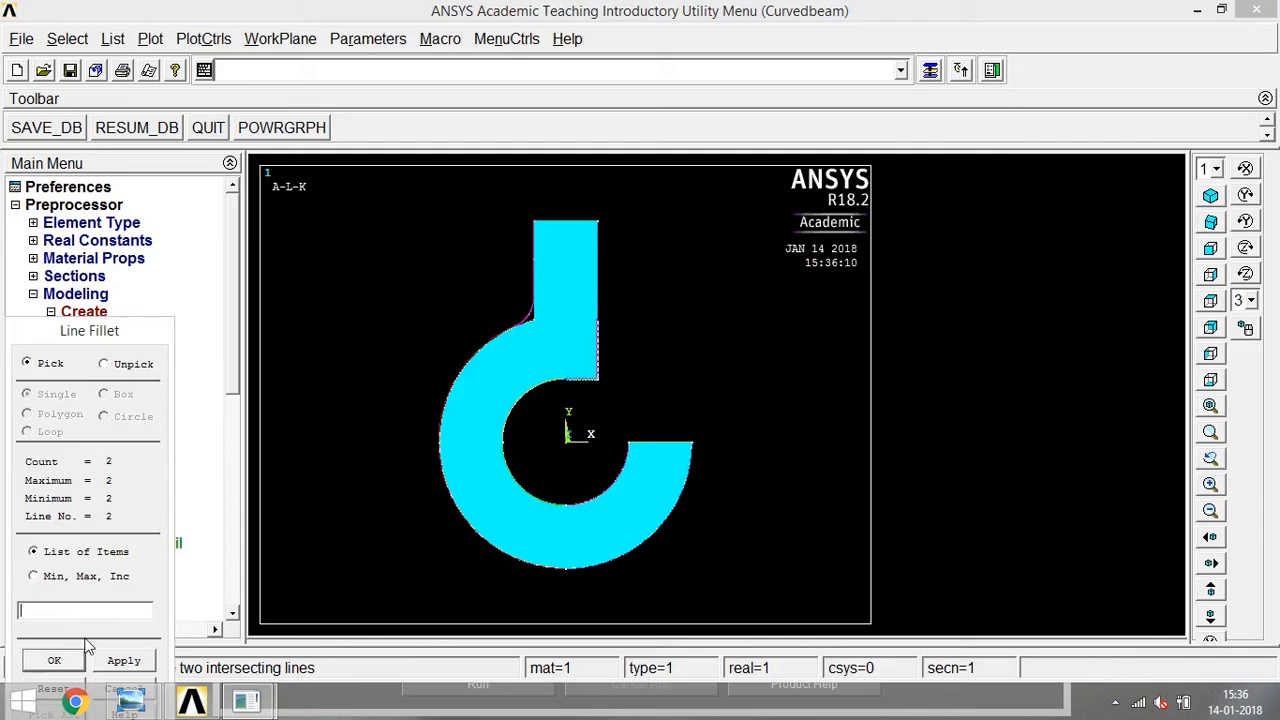
click(55, 660)
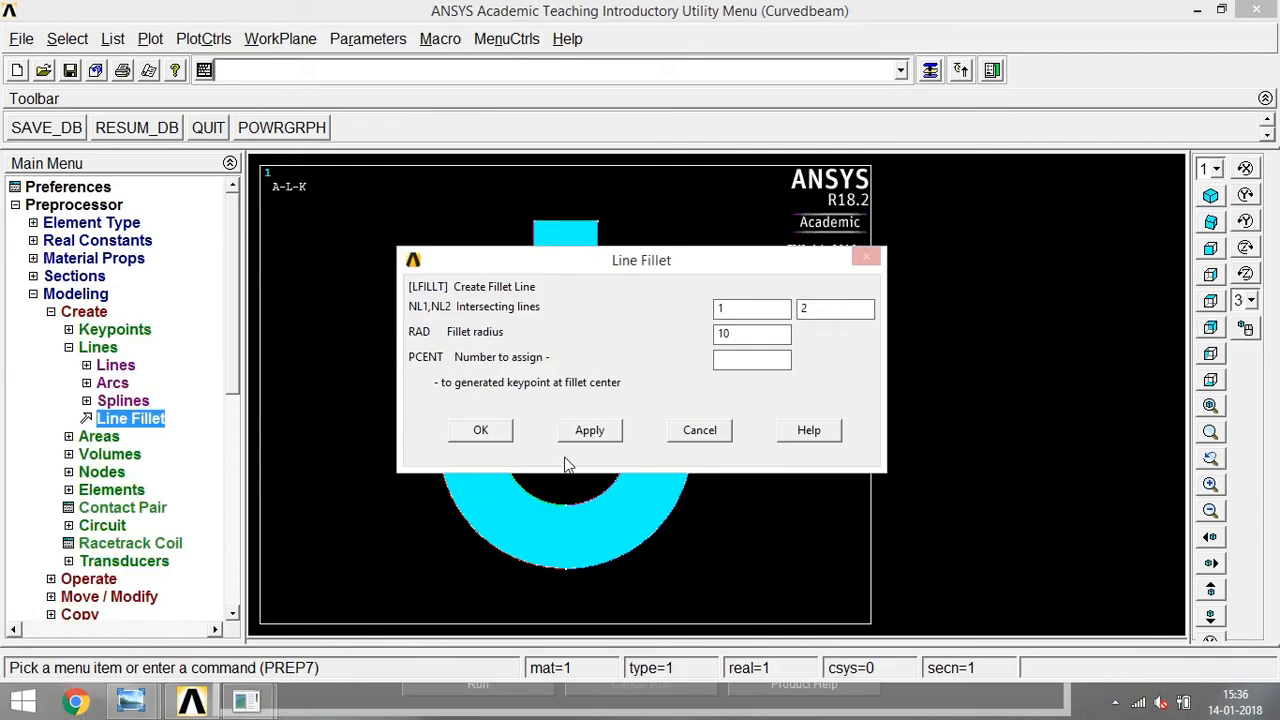
click(510, 436)
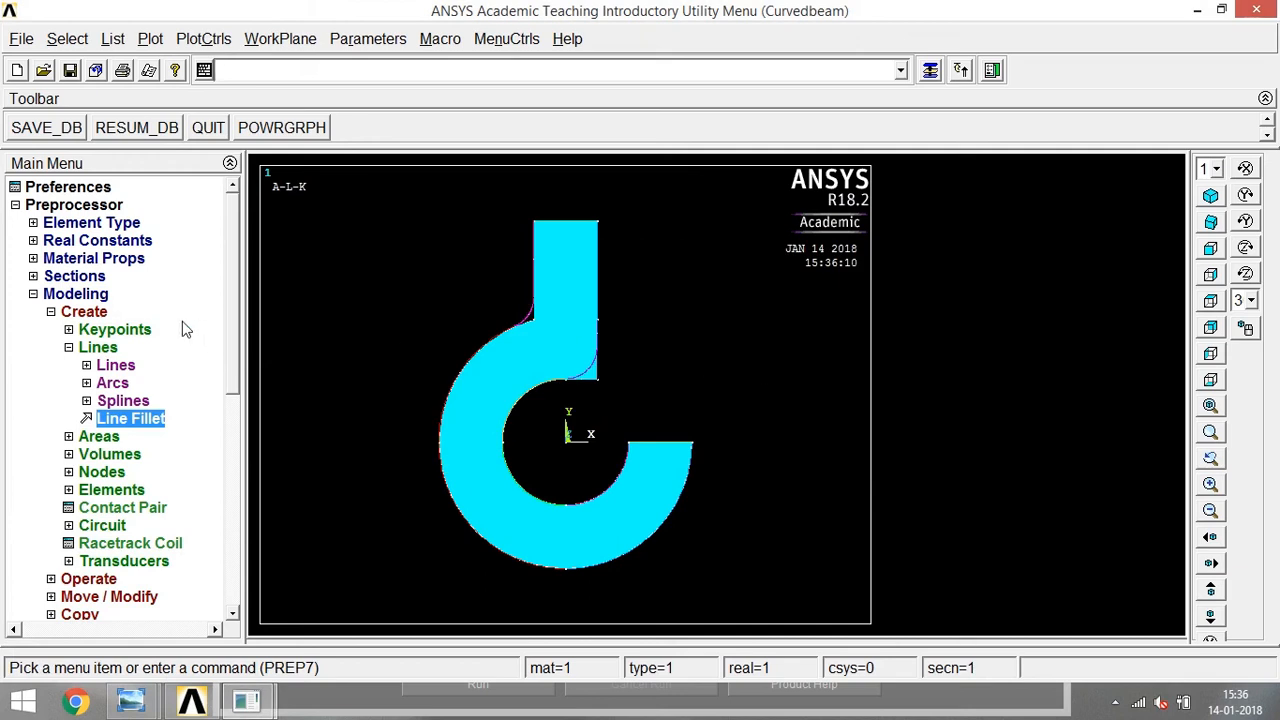
Create an area from the lines enclosing the fillet gap at the corner between the shank's left edge and the ring.
click(69, 347)
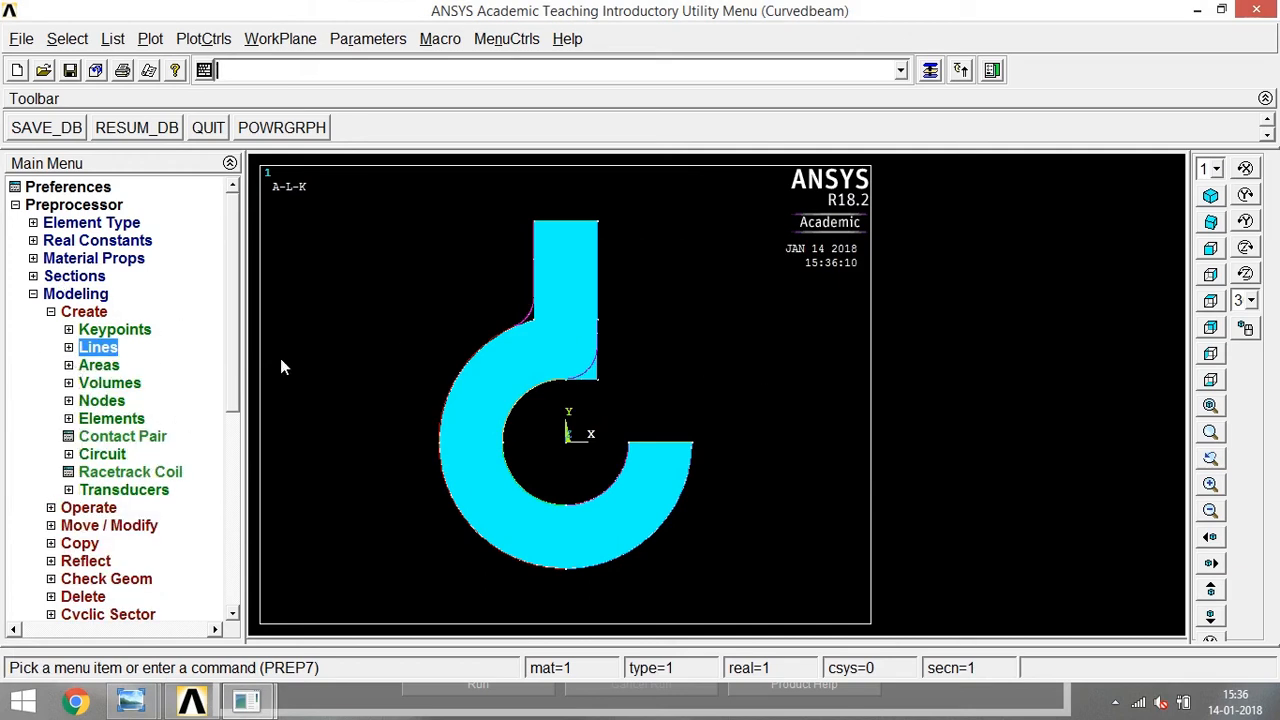
click(69, 365)
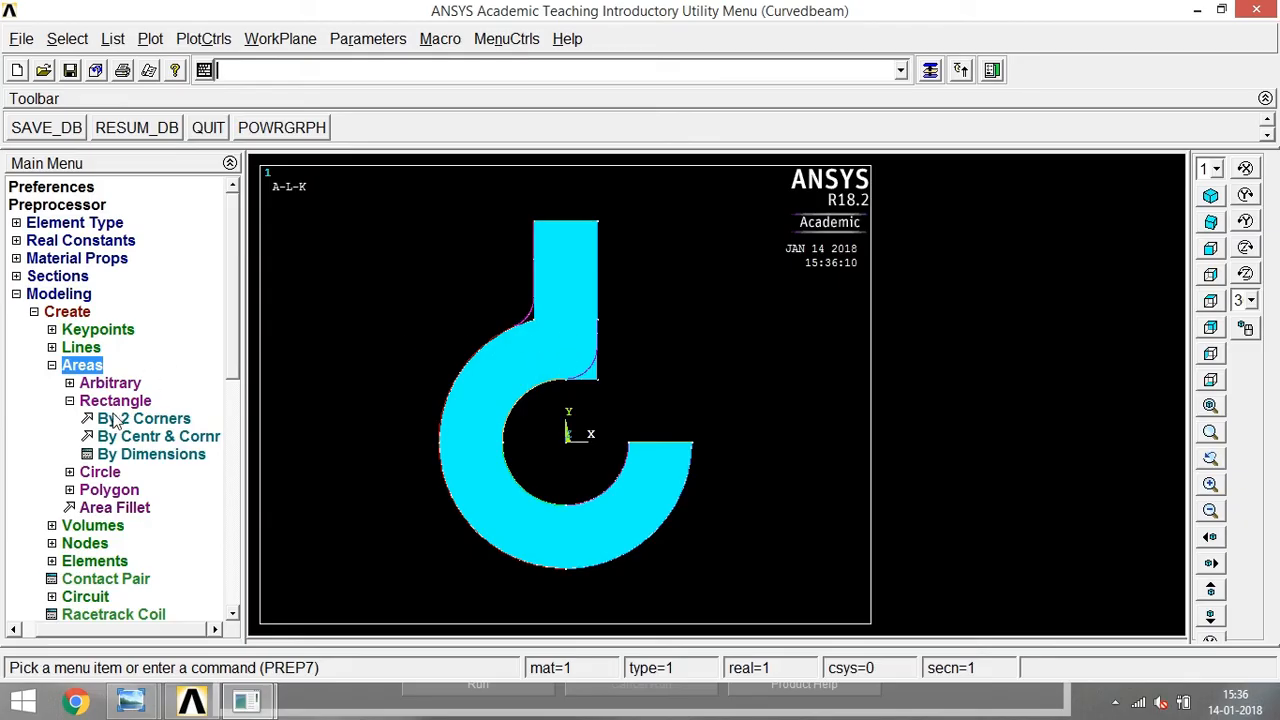
click(70, 400)
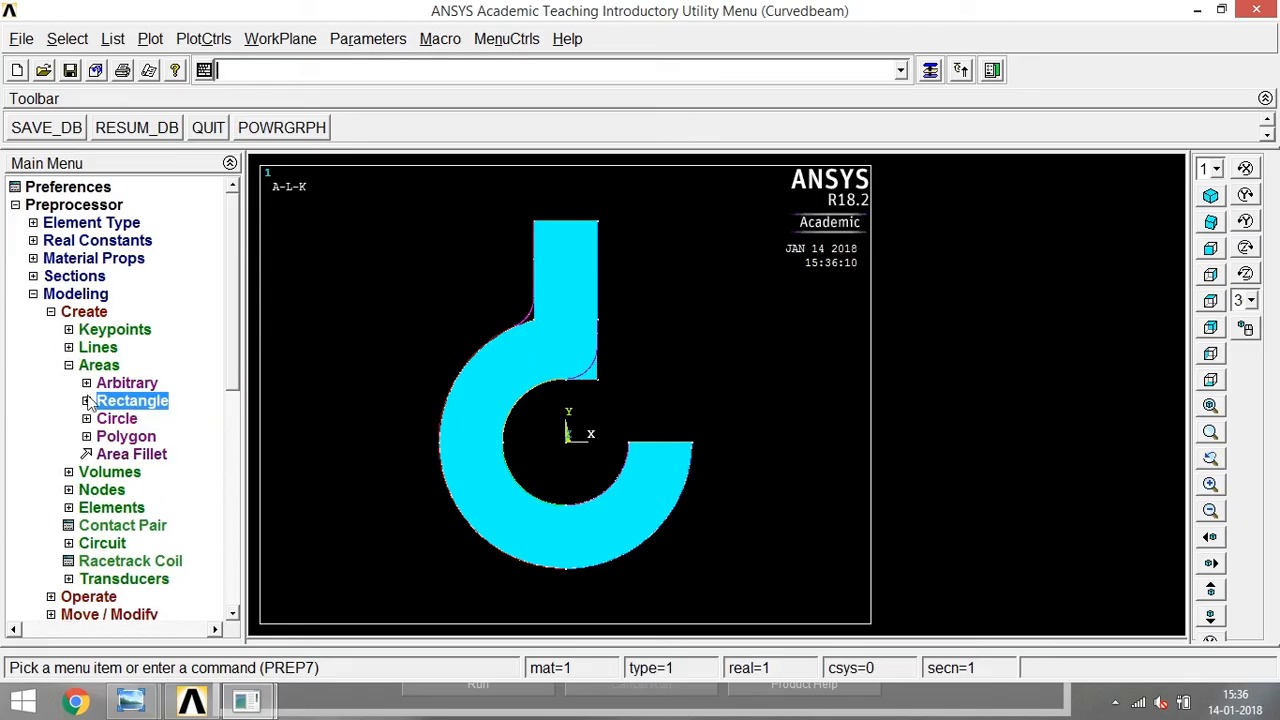
click(86, 400)
click(86, 383)
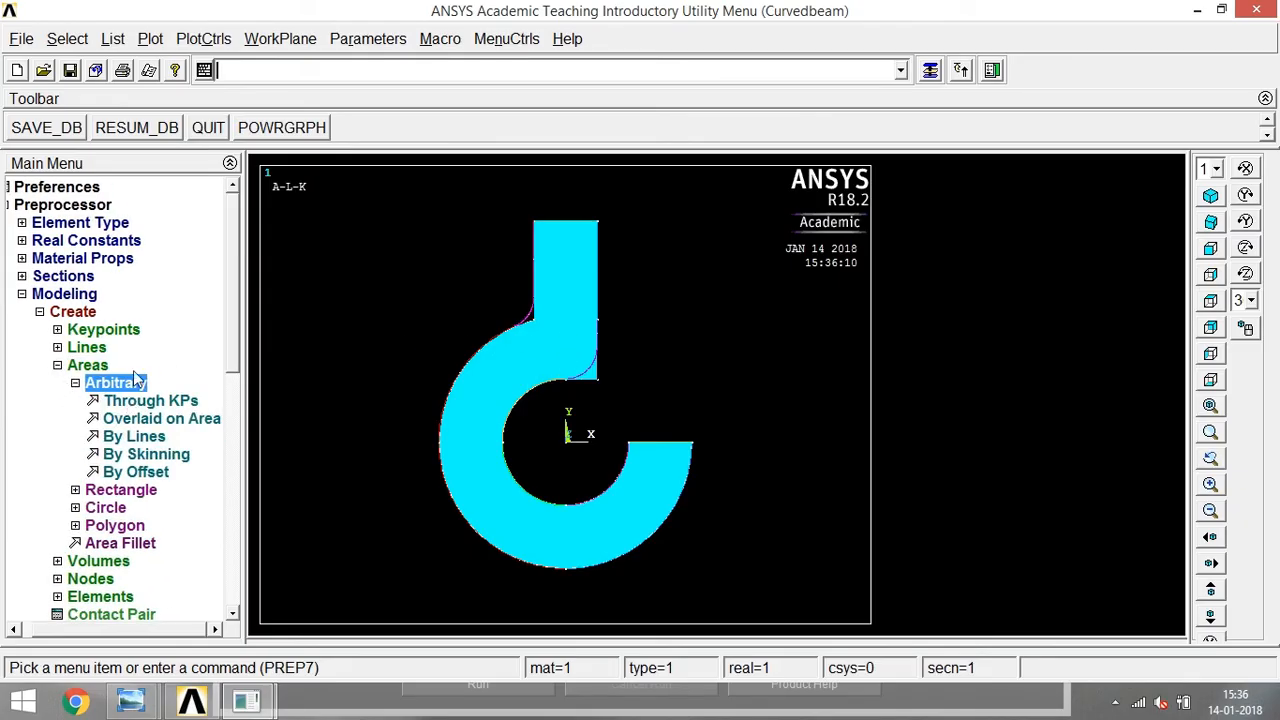
click(134, 438)
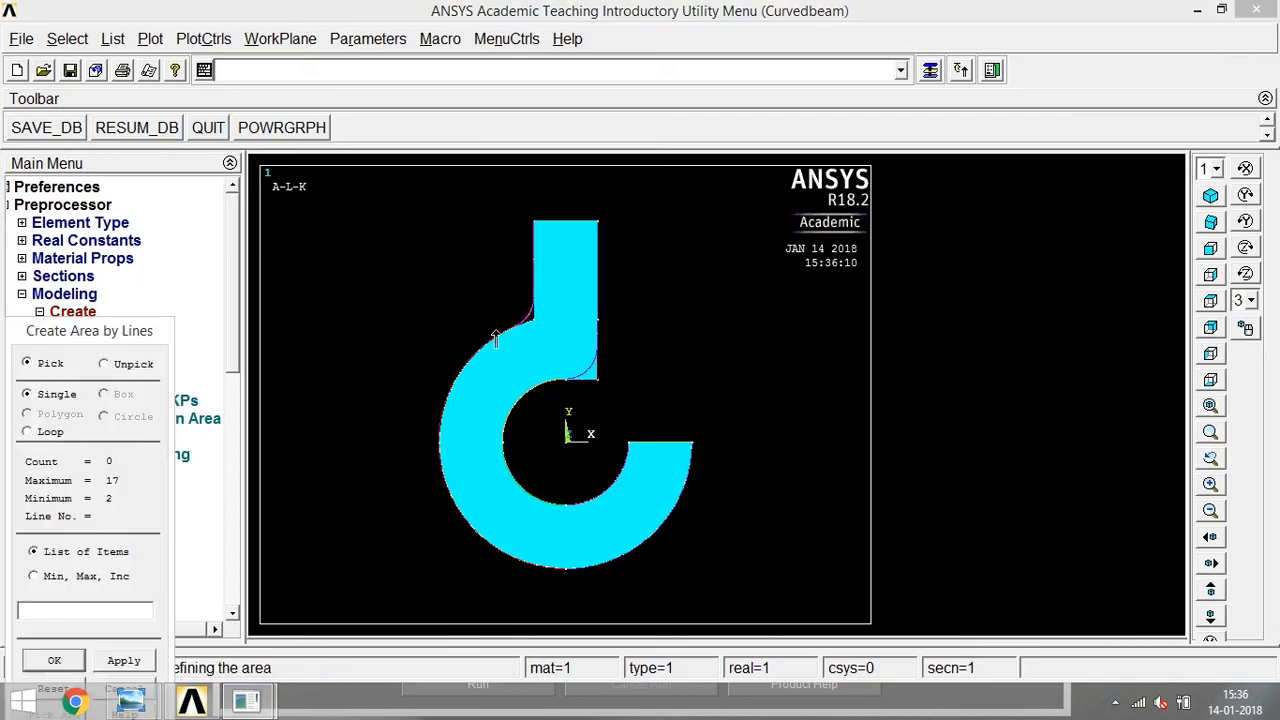
click(524, 318)
click(526, 326)
click(55, 661)
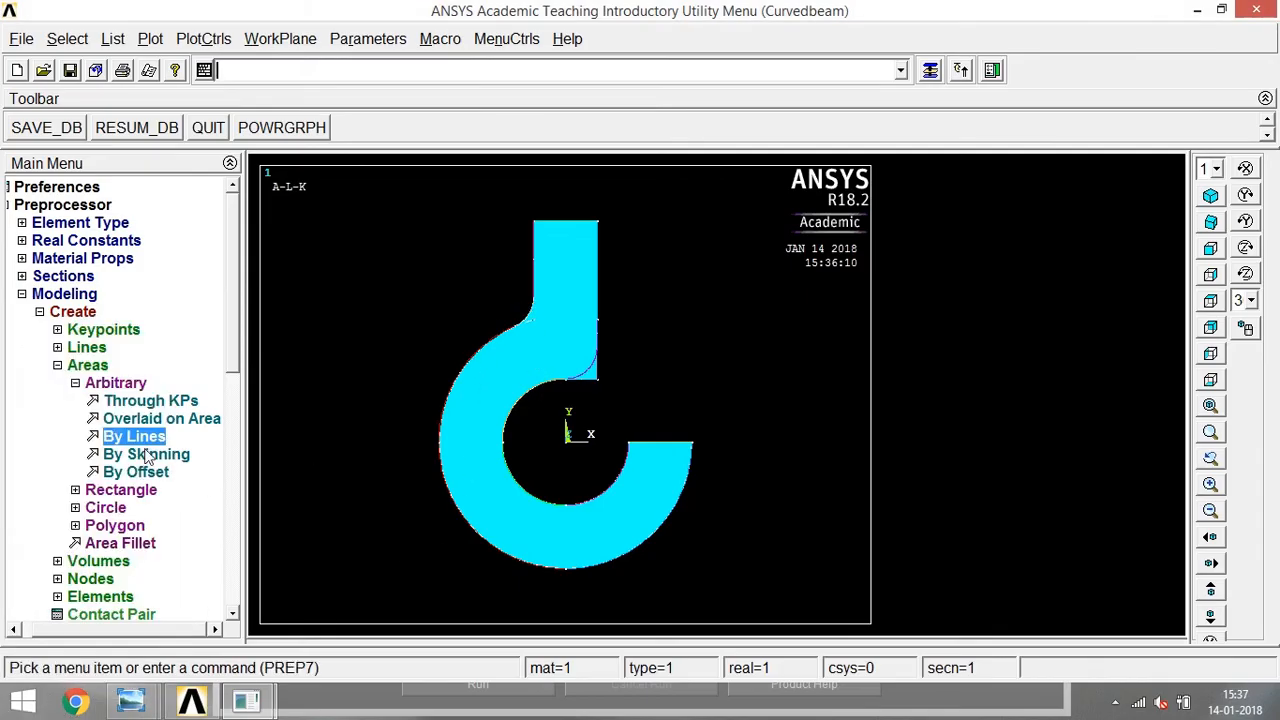
Add the small left fillet area to the main hook area with a Boolean operation.
click(75, 383)
click(72, 366)
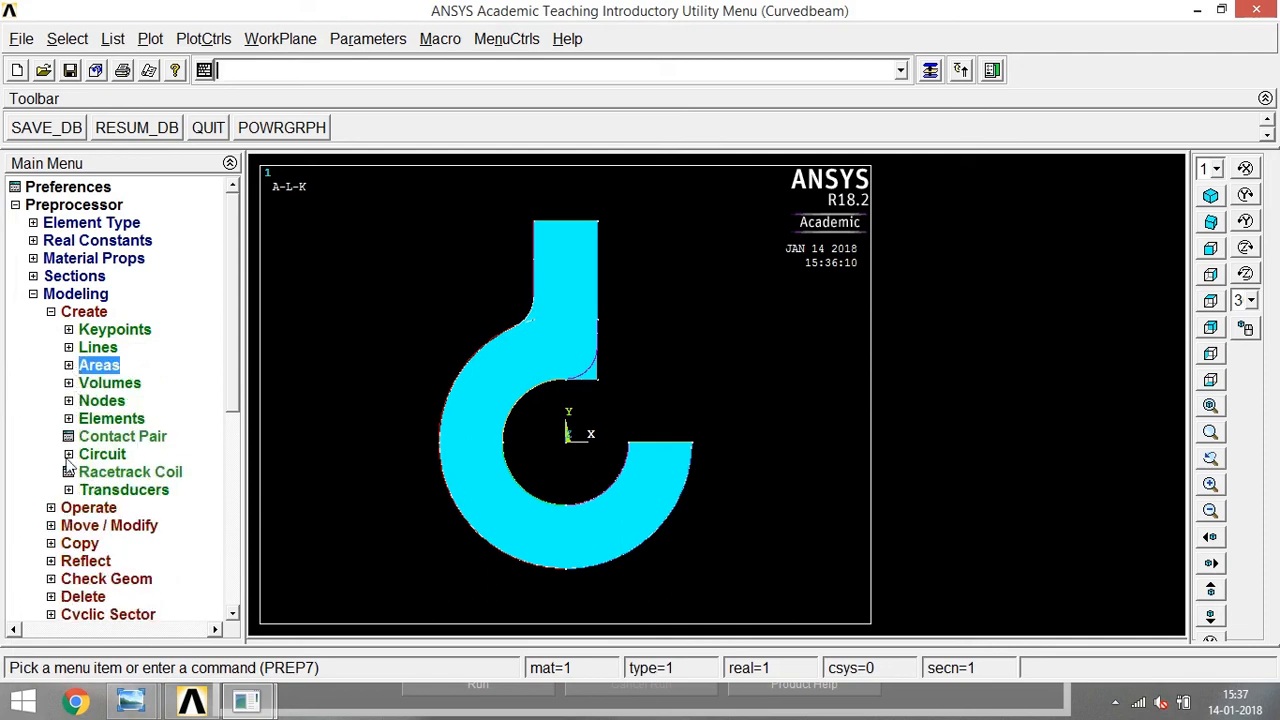
click(52, 508)
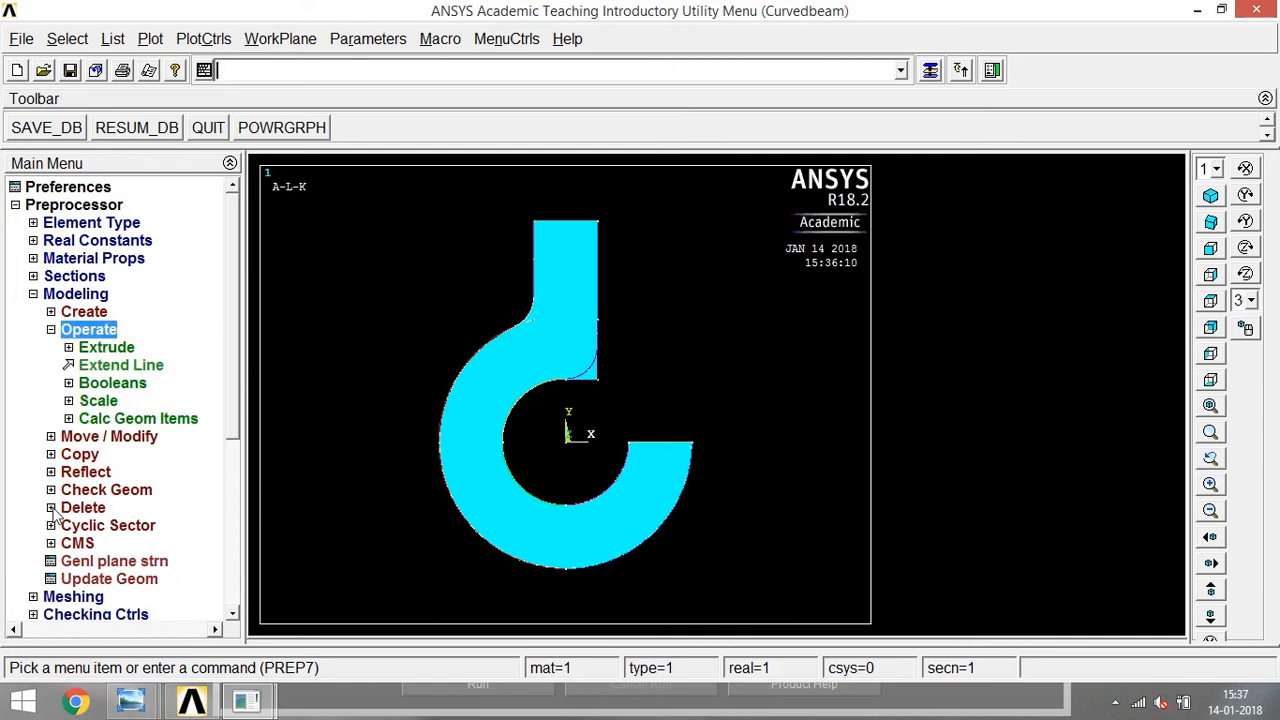
click(86, 385)
click(91, 426)
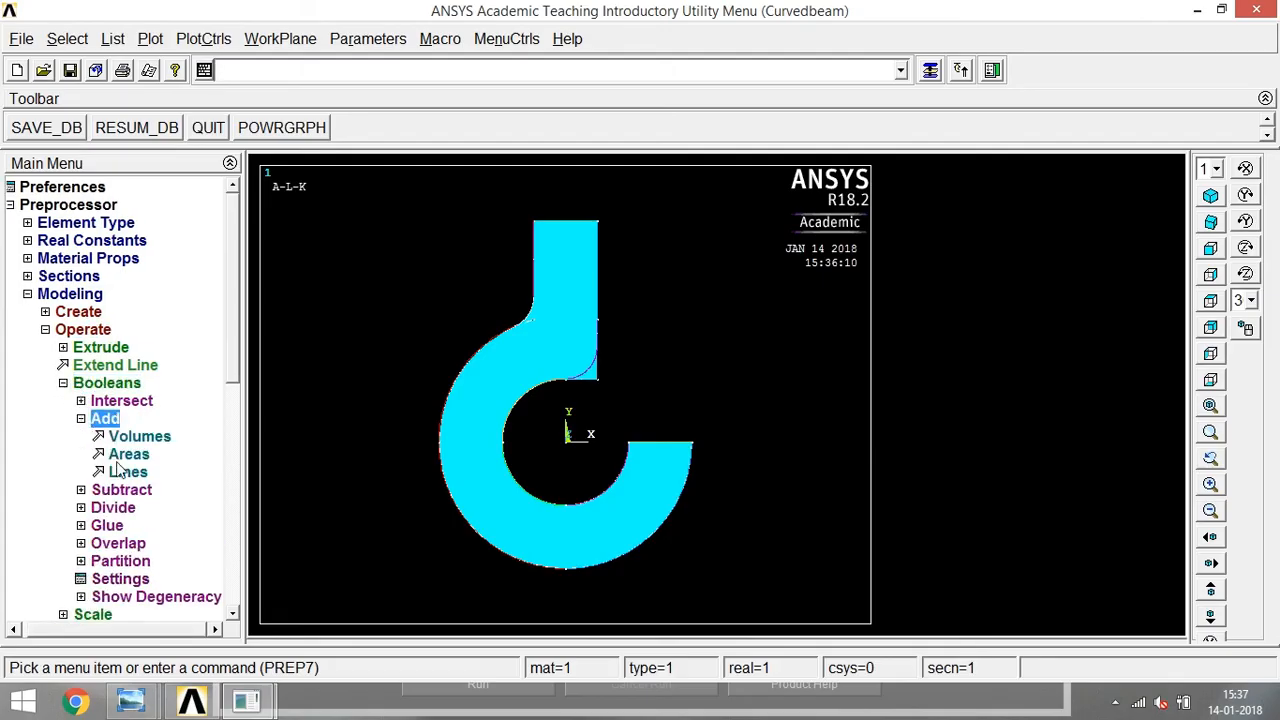
click(117, 454)
click(531, 341)
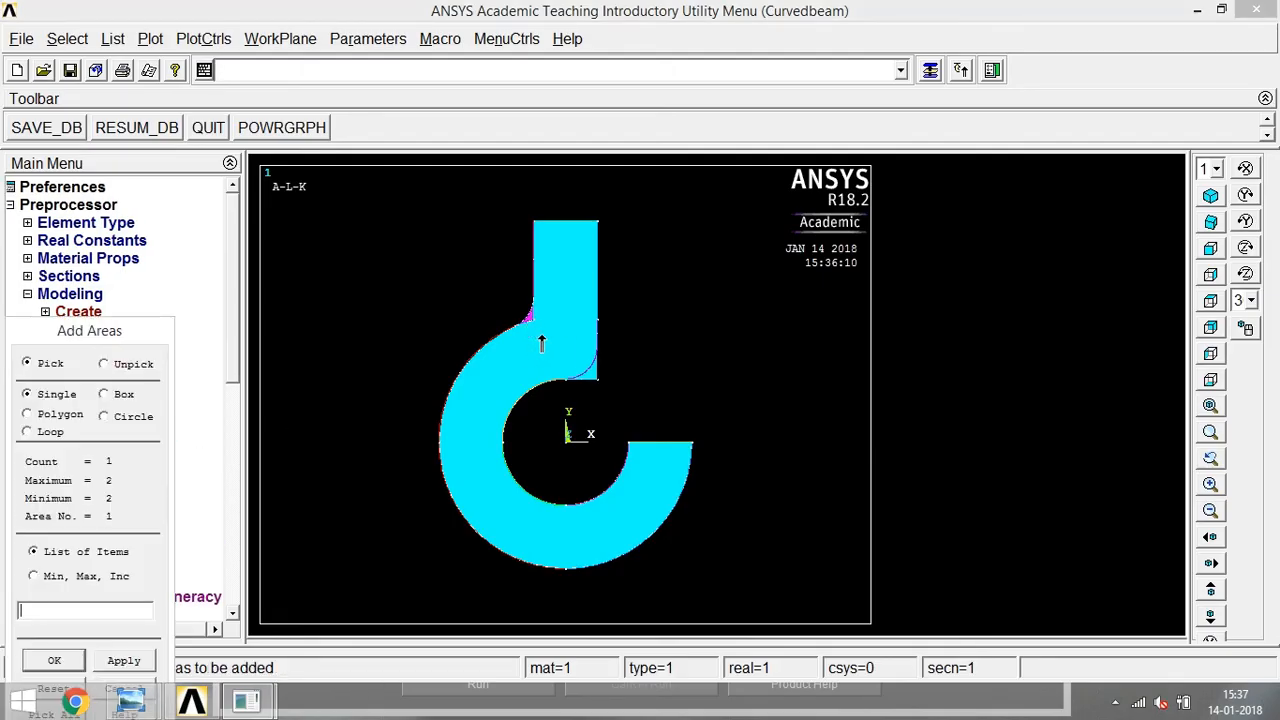
click(531, 366)
right_click(494, 378)
click(498, 372)
right_click(494, 373)
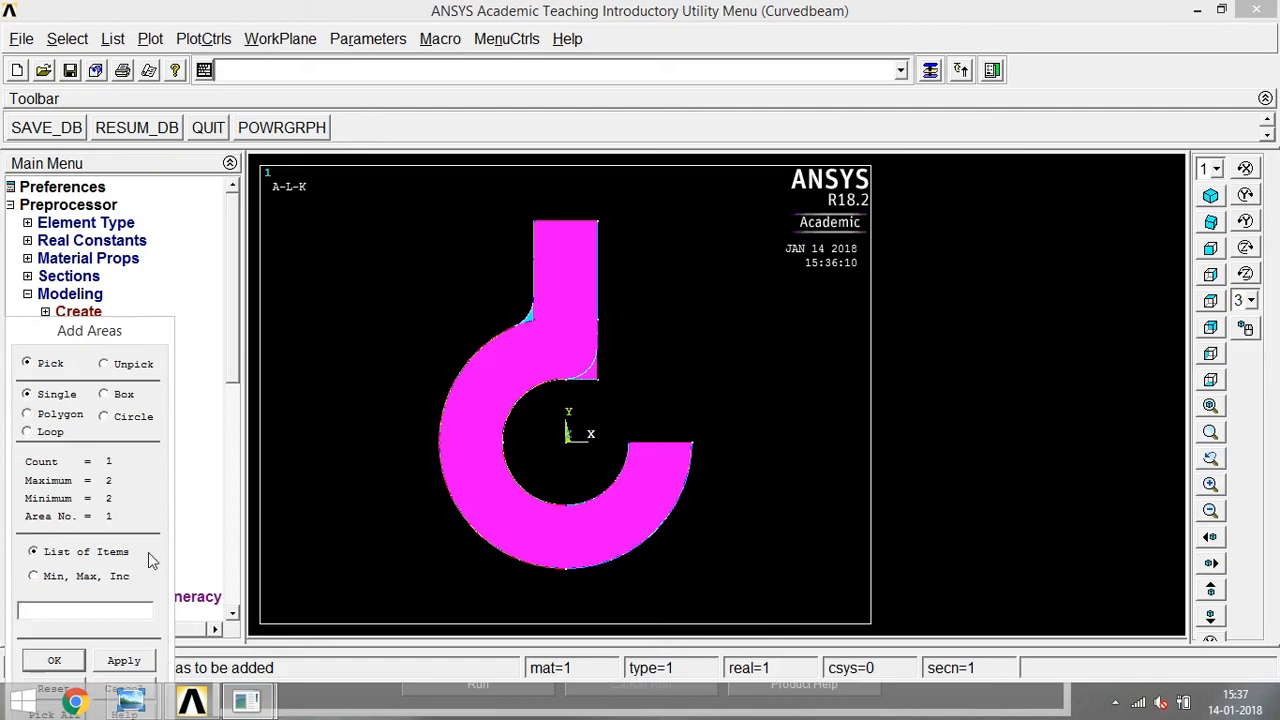
right_click(526, 305)
click(527, 320)
click(50, 661)
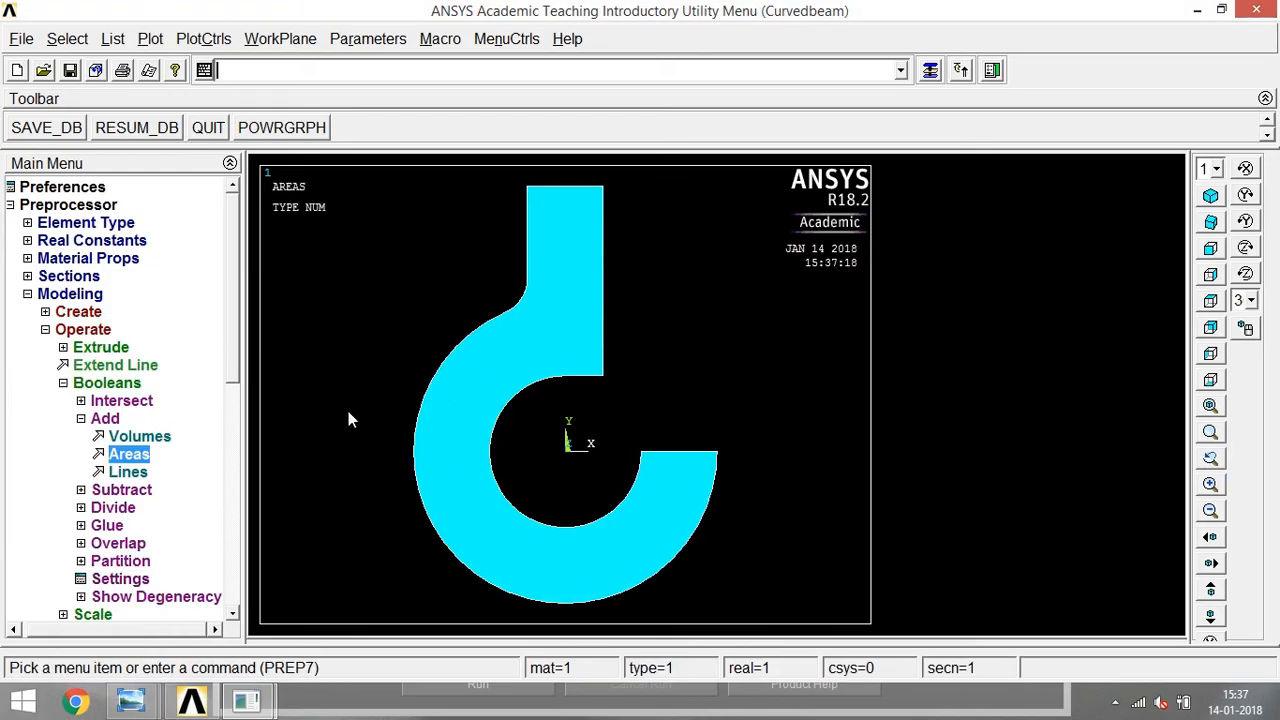
click(82, 420)
click(70, 388)
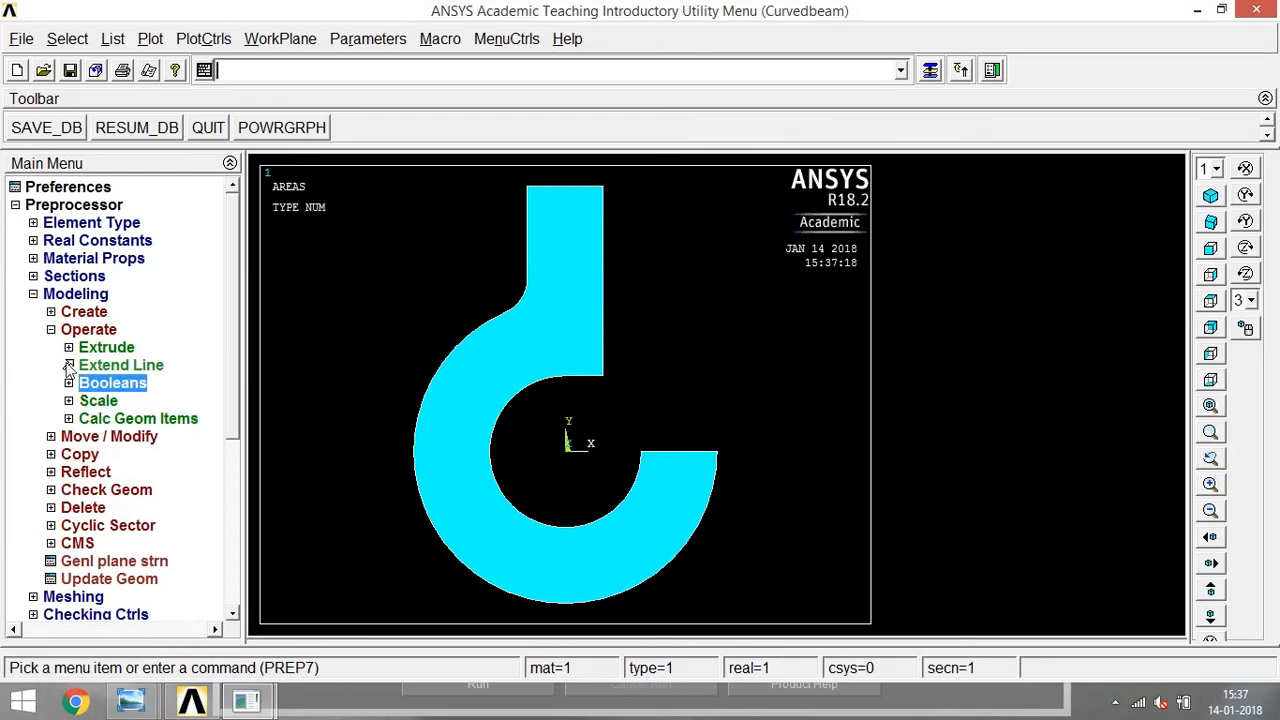
Divide the hook area by the fillet line at the corner between the shank's right edge and the horizontal line above the hole.
click(150, 38)
click(215, 375)
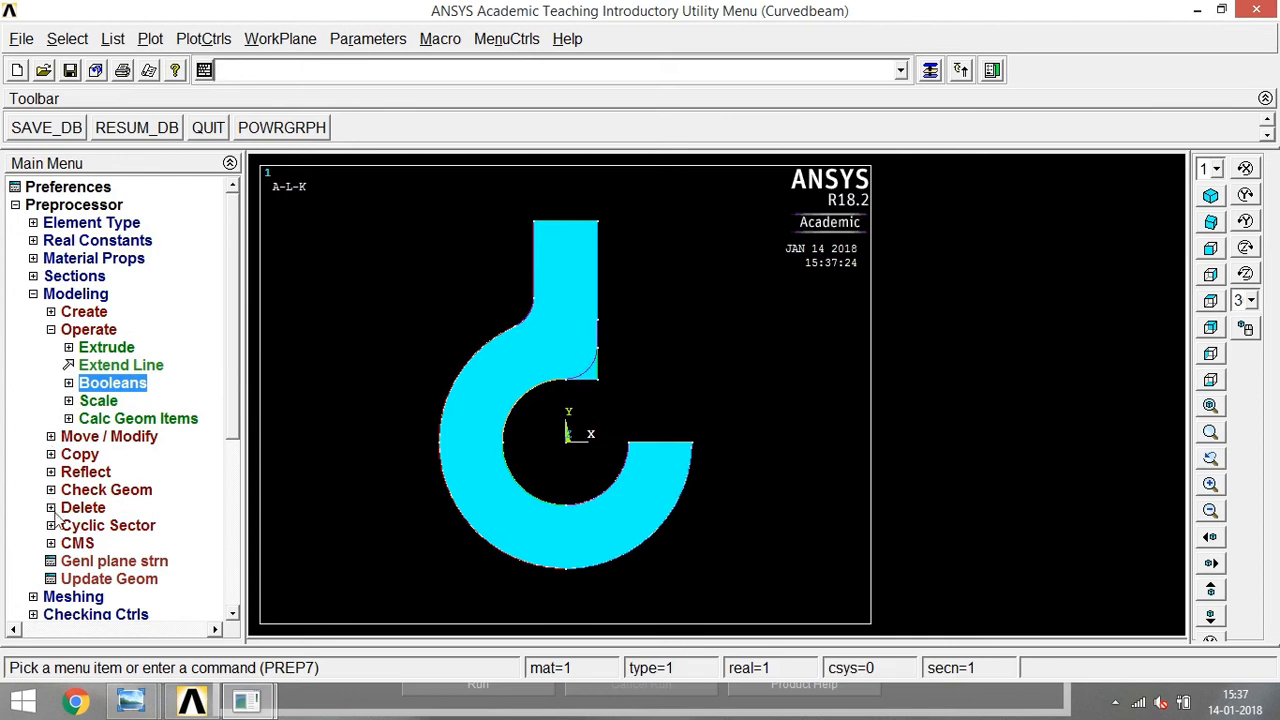
click(69, 384)
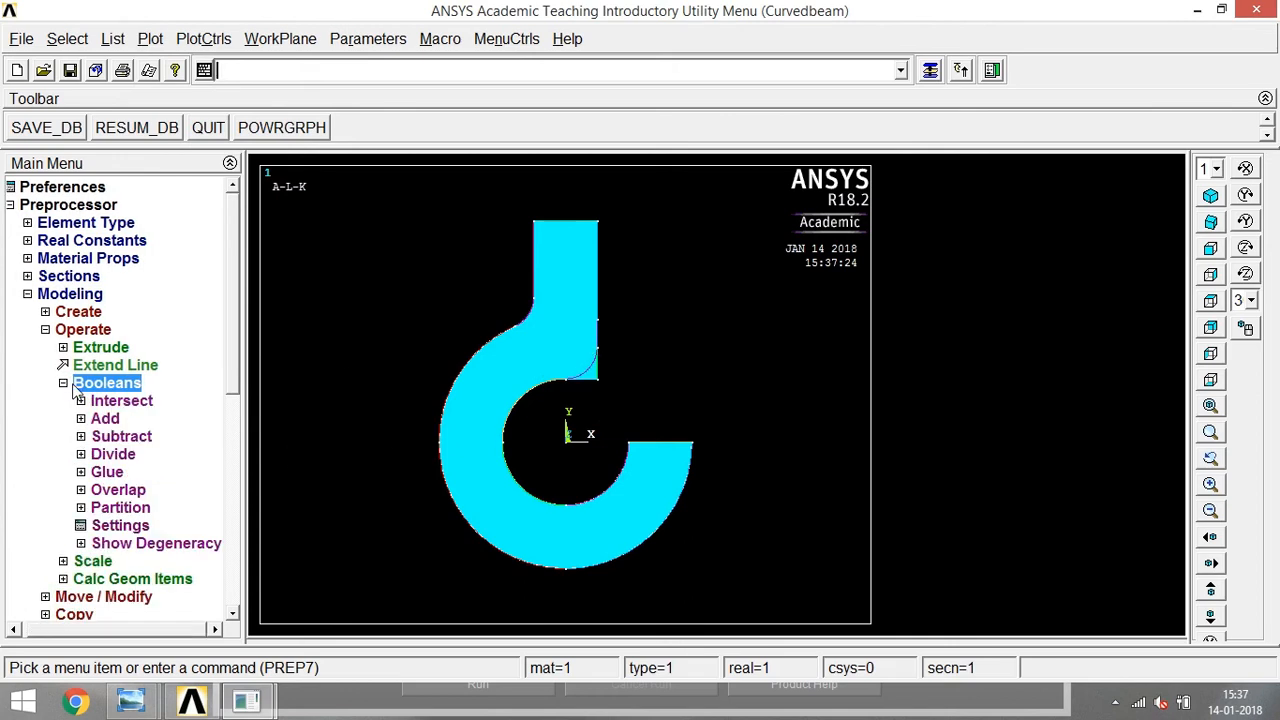
click(84, 456)
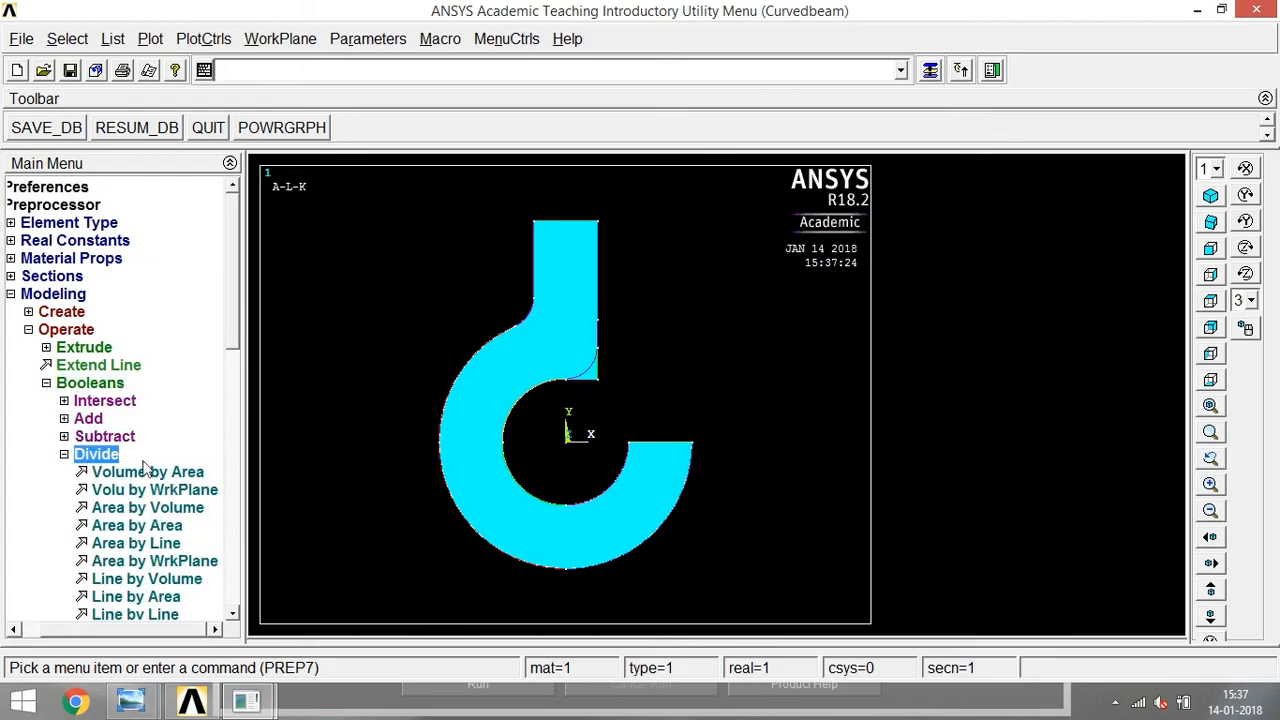
click(143, 545)
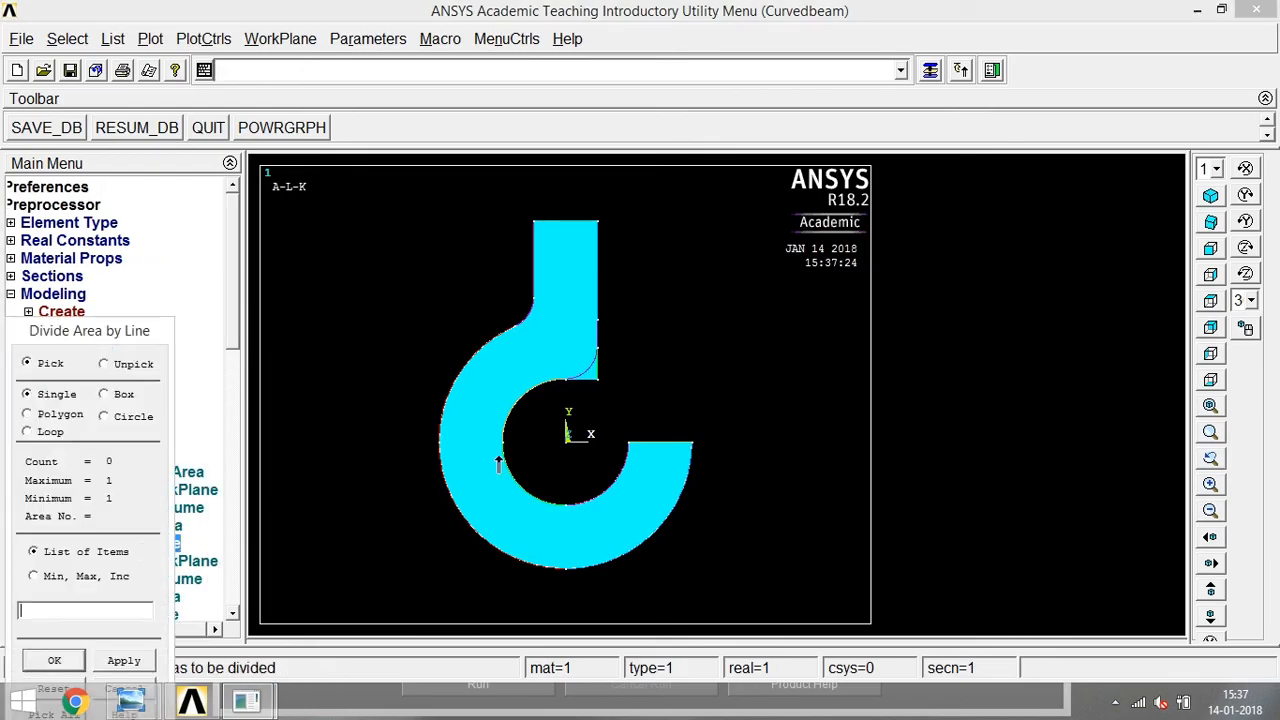
click(597, 356)
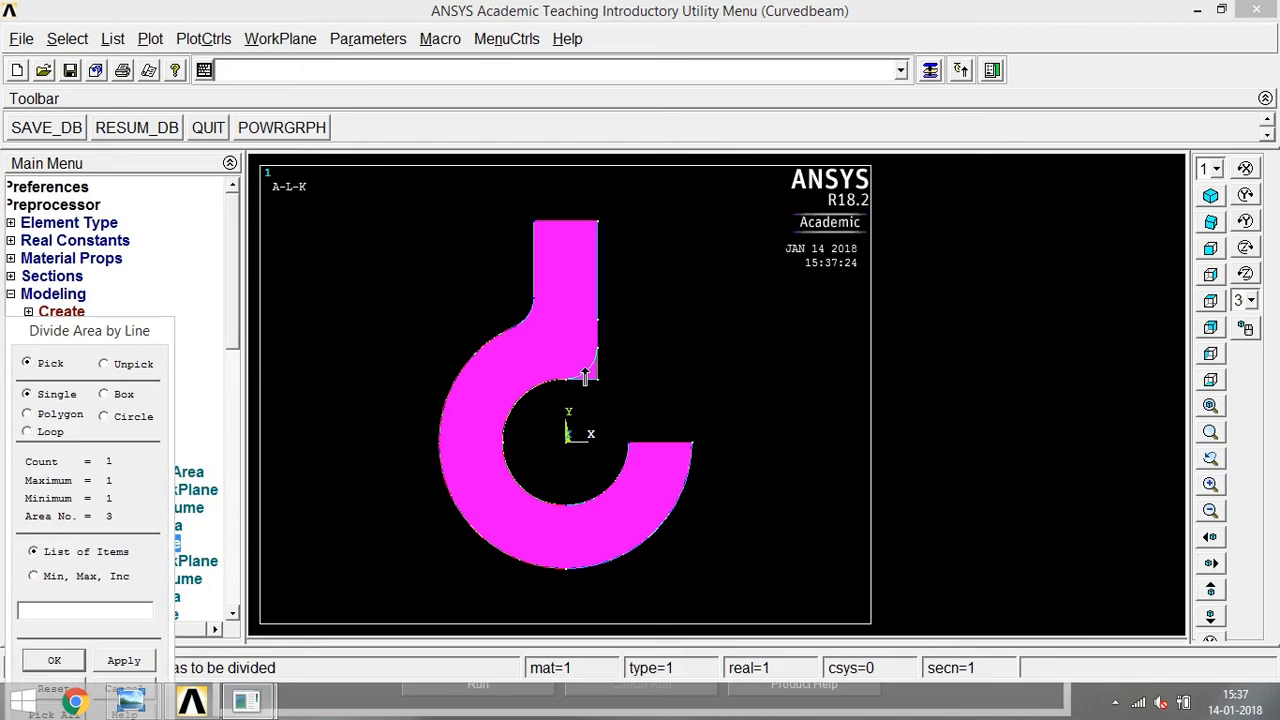
click(54, 662)
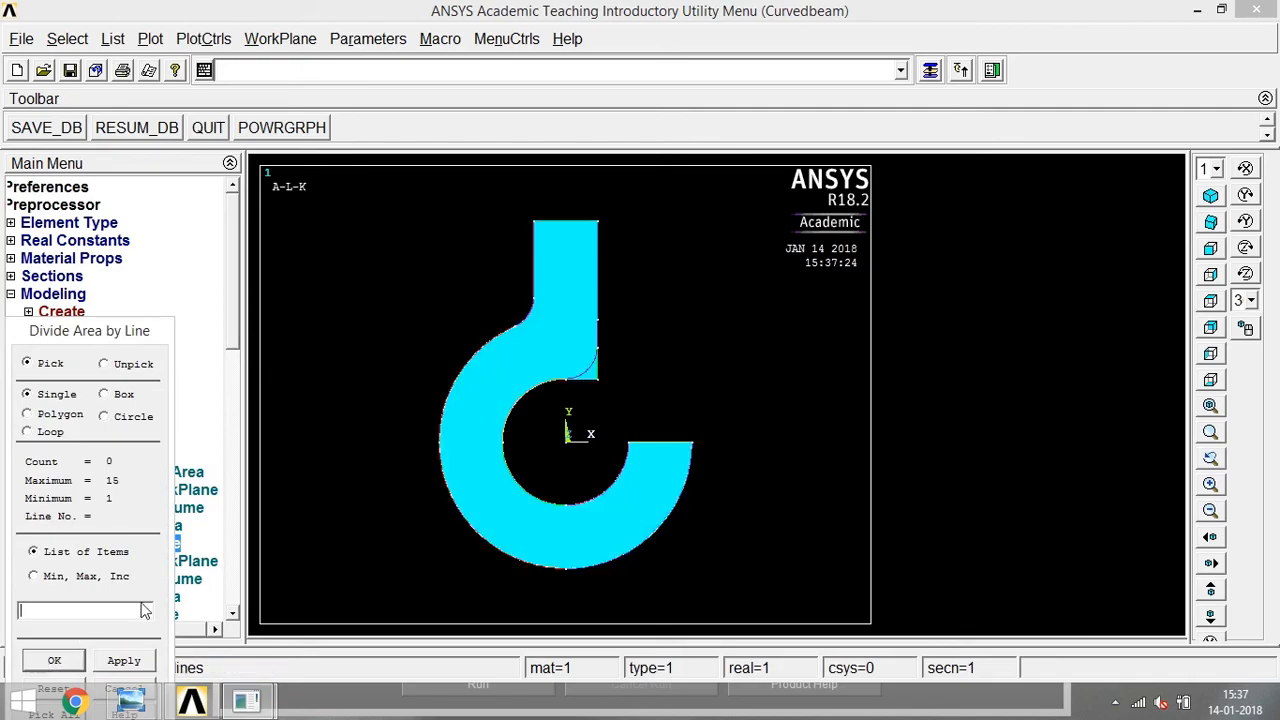
click(561, 374)
click(53, 660)
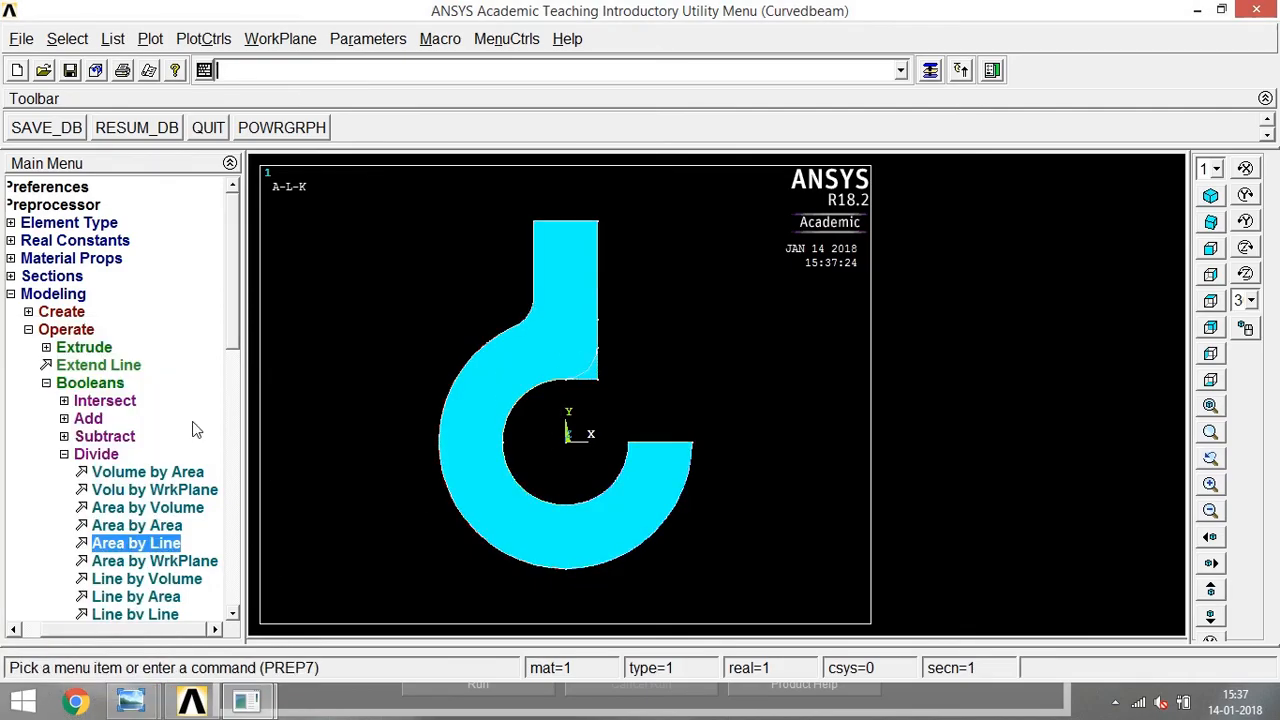
Delete the small corner area outside the inner fillet together with its lines and keypoints, and save the database.
click(28, 331)
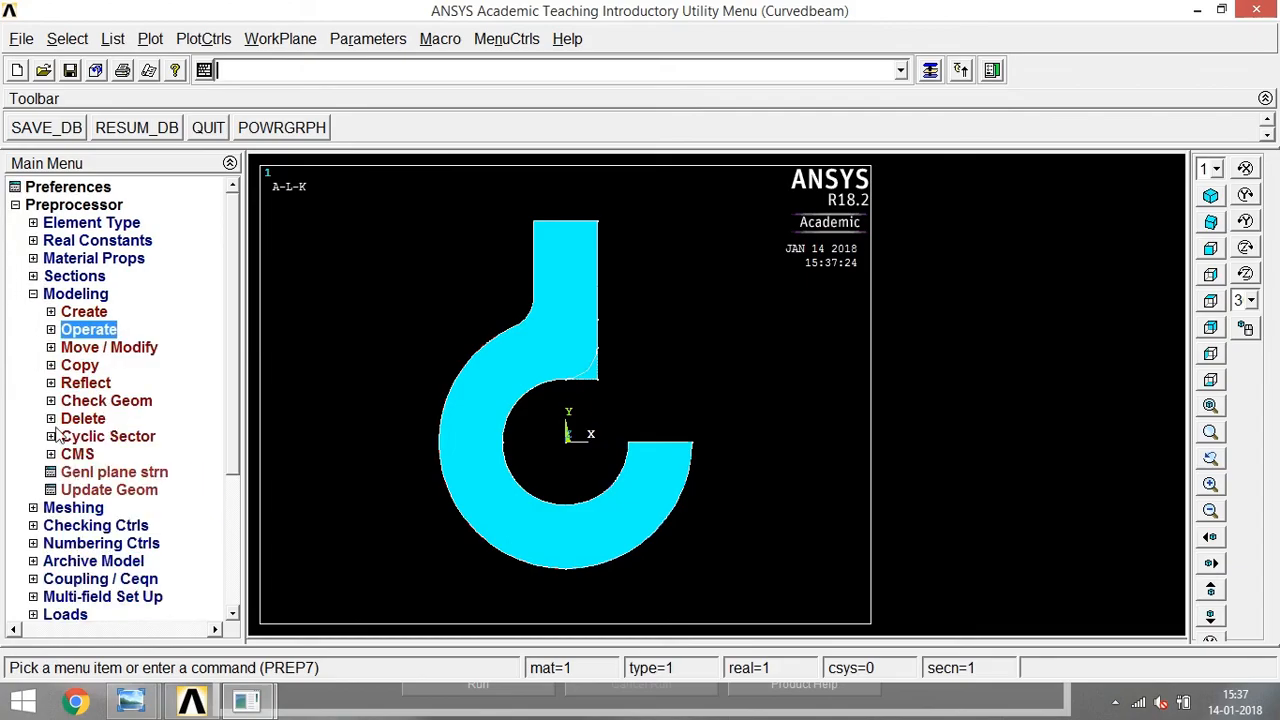
click(53, 419)
click(125, 526)
click(591, 372)
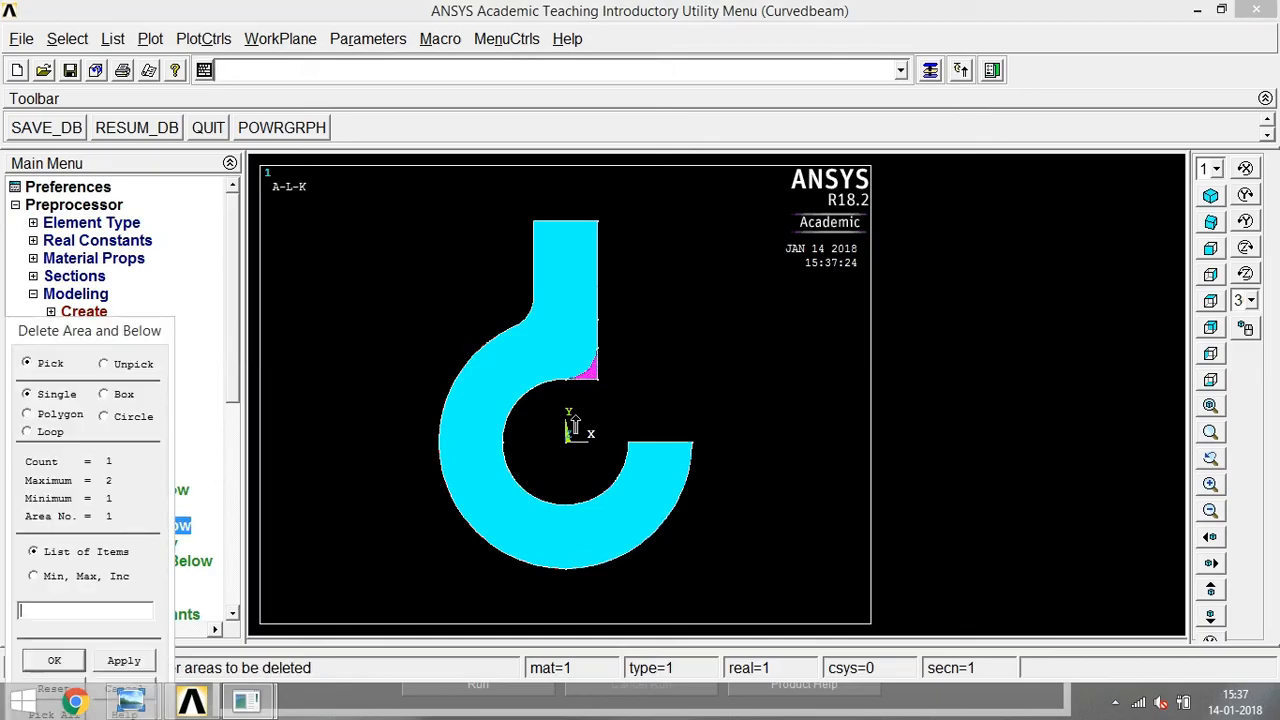
click(54, 660)
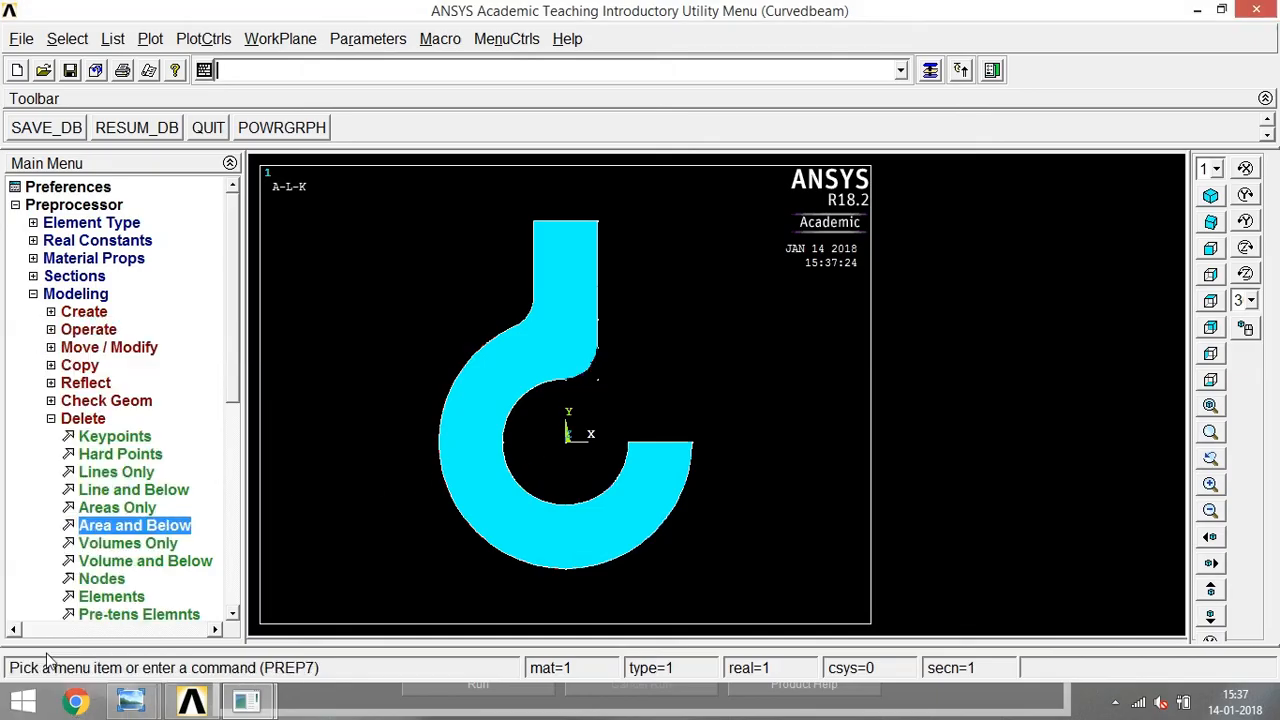
scroll(275, 350, down, 1)
scroll(275, 350, up, 1)
click(51, 418)
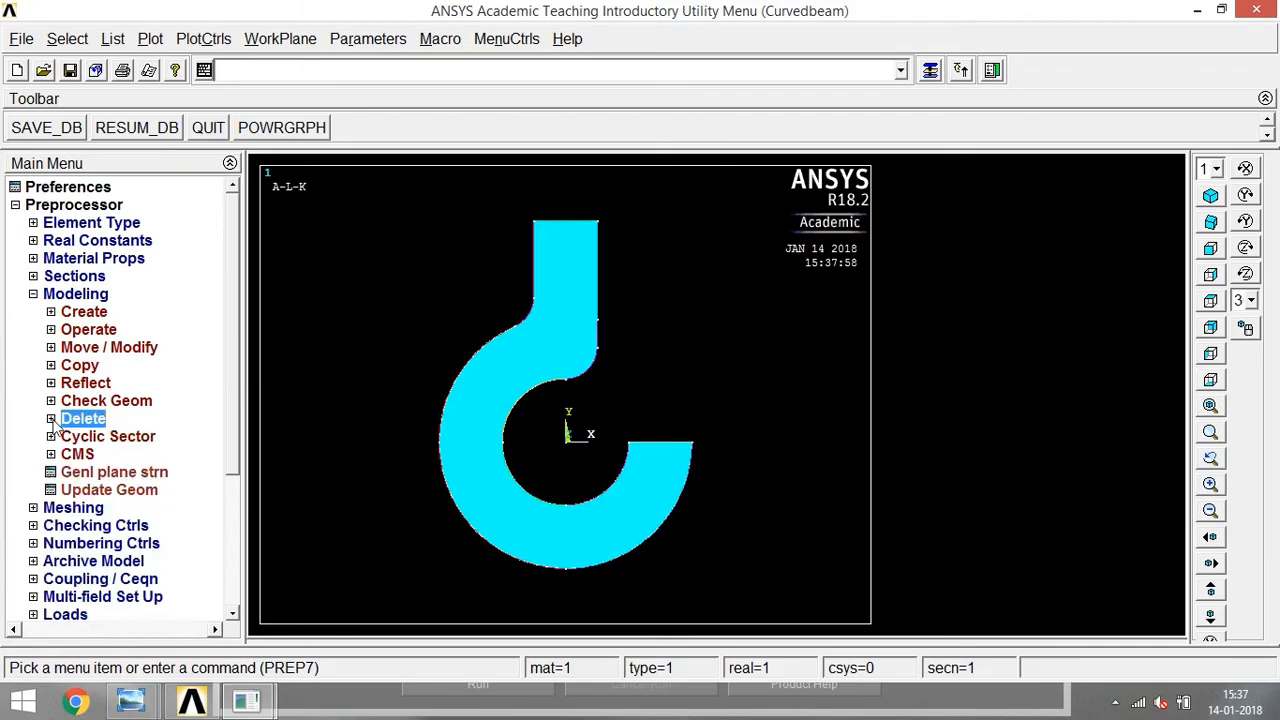
click(33, 294)
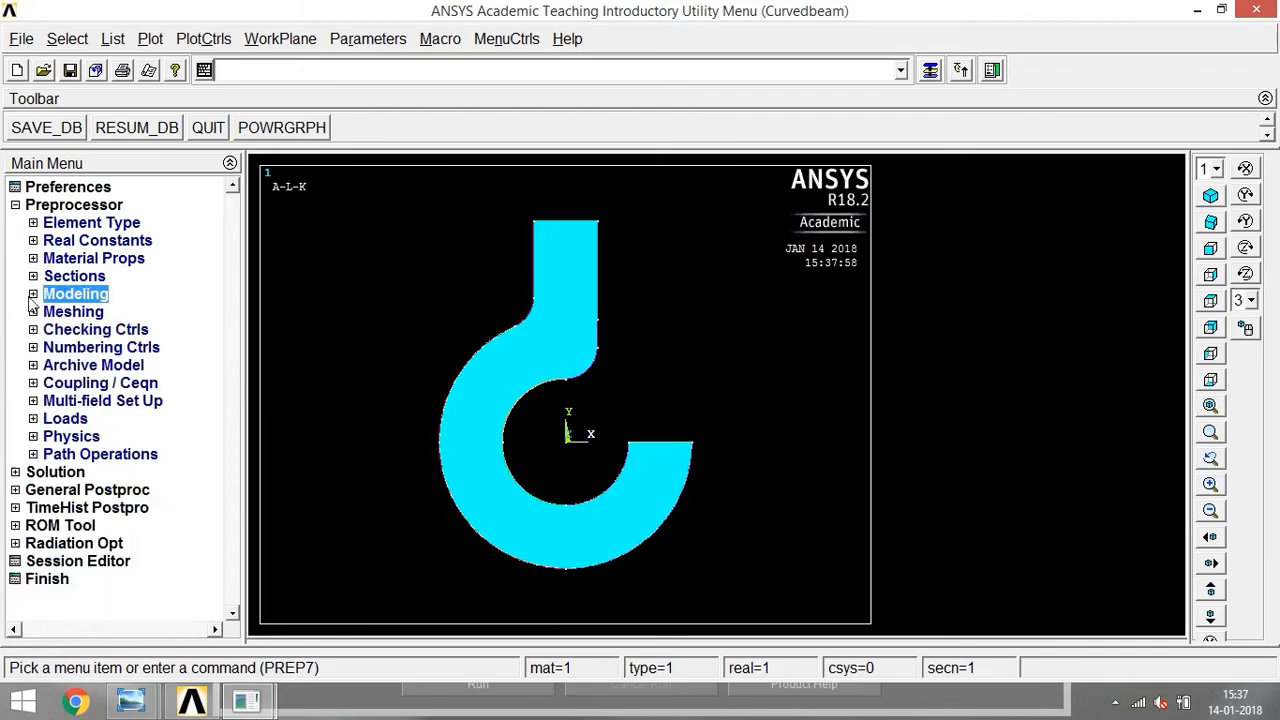
click(46, 134)
Set the element edge length on the hook area to 2 with the MeshTool.
click(33, 312)
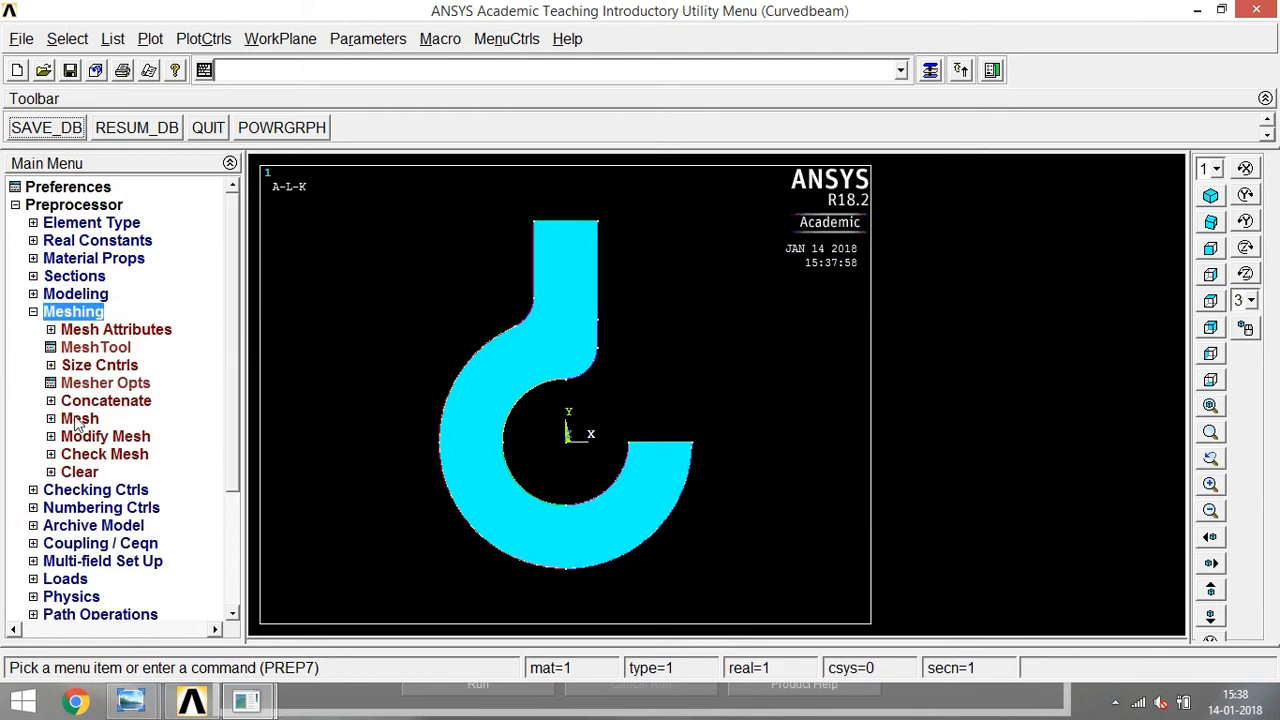
click(78, 348)
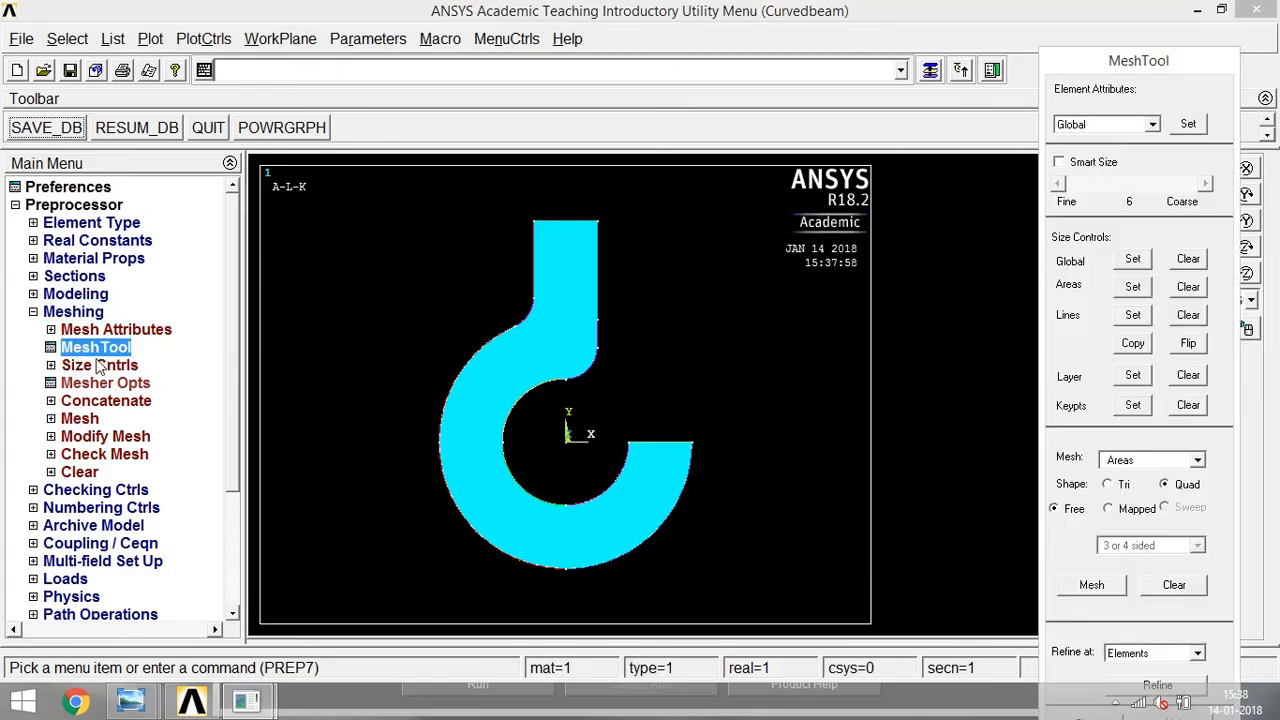
click(1133, 287)
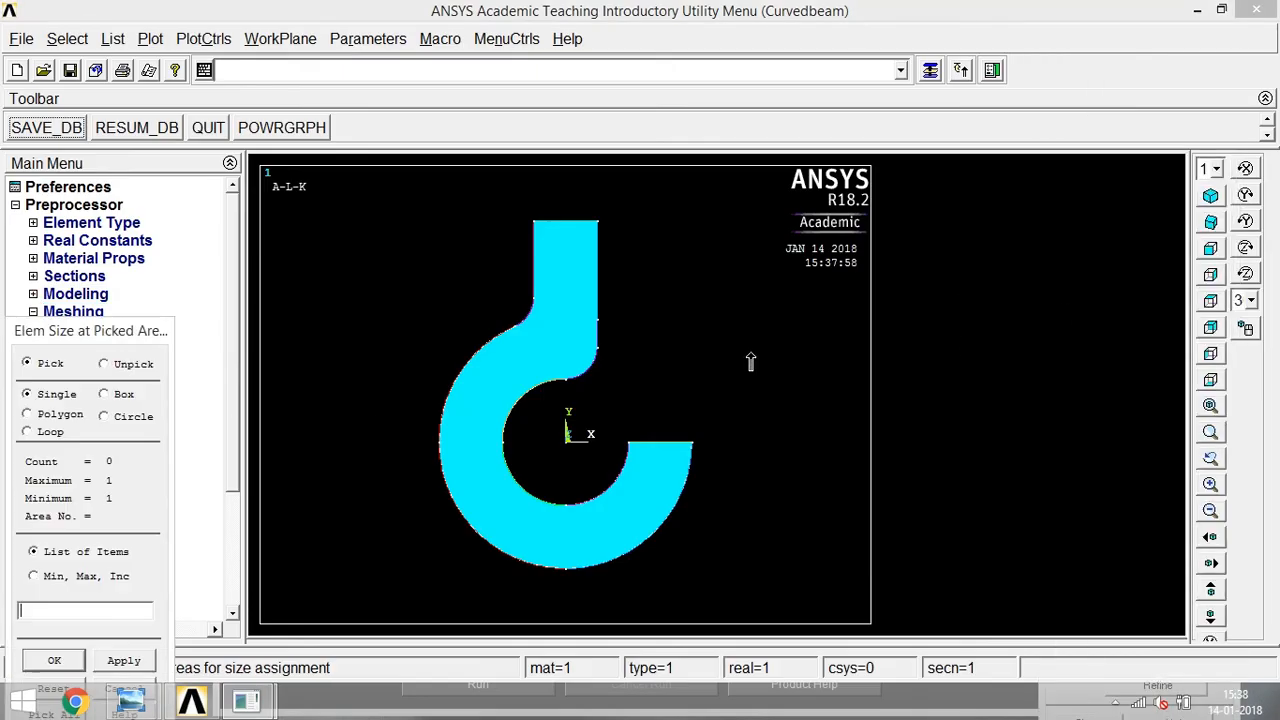
click(506, 377)
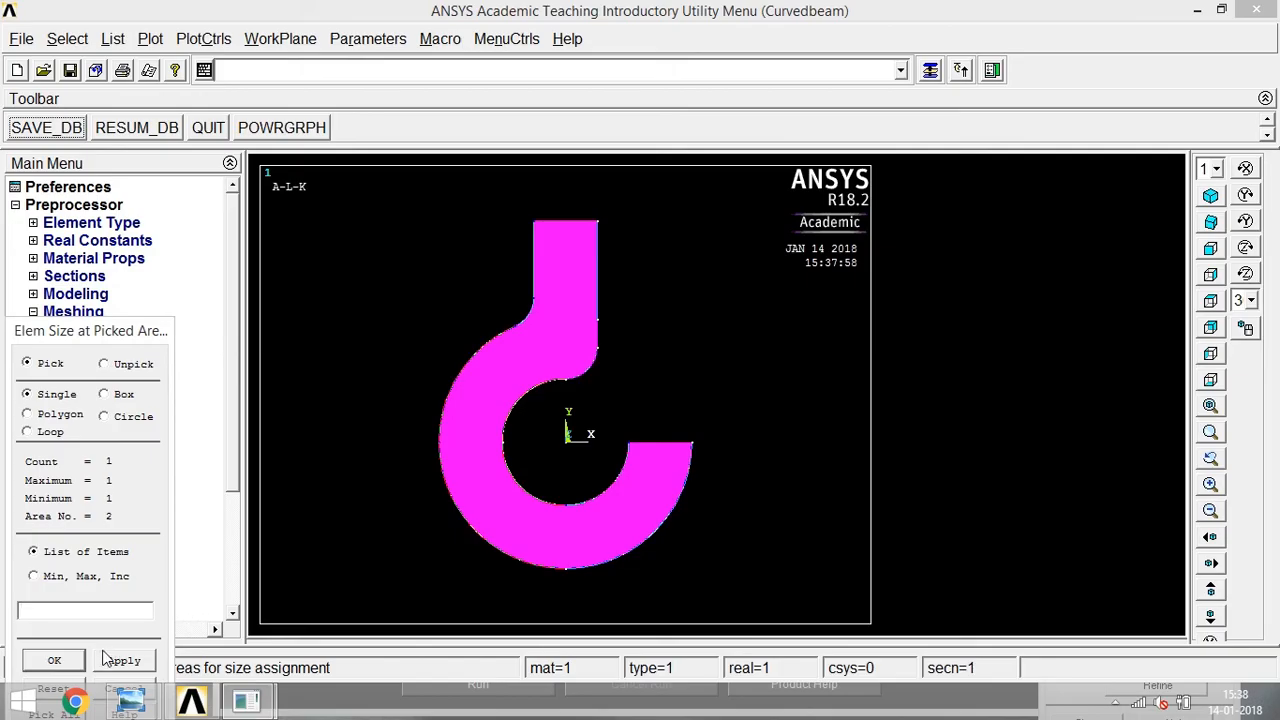
click(55, 661)
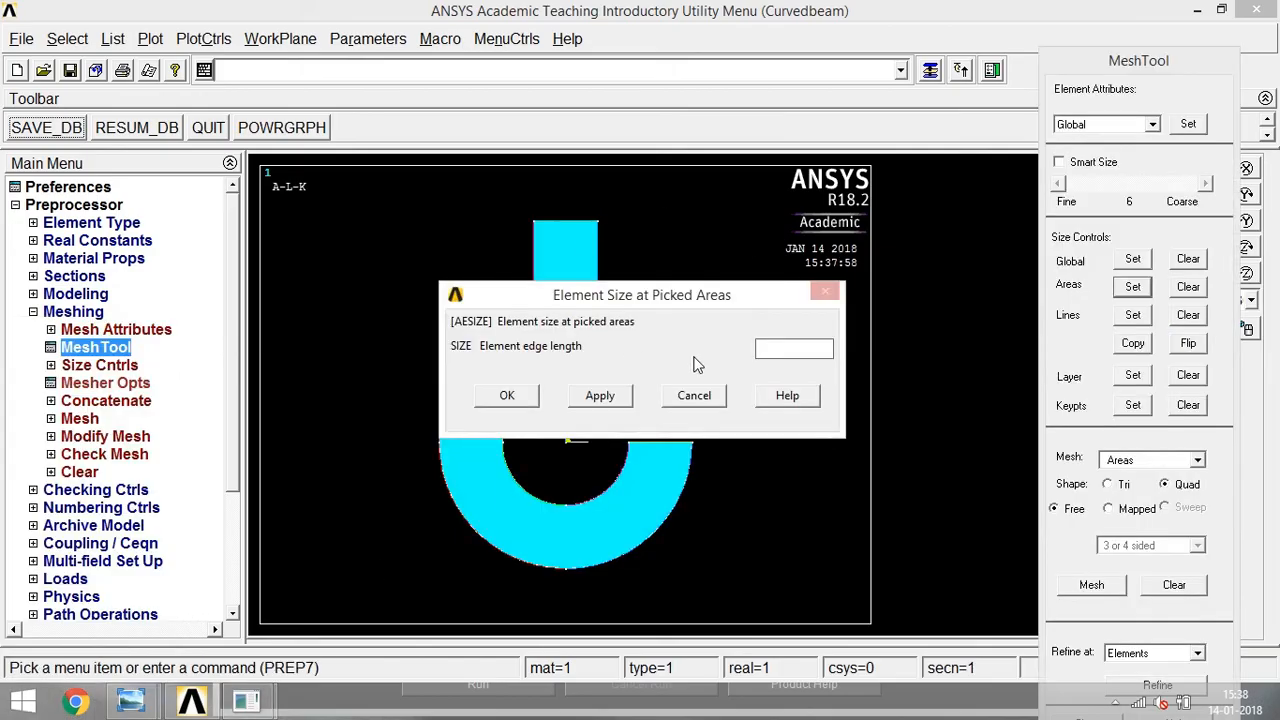
click(514, 397)
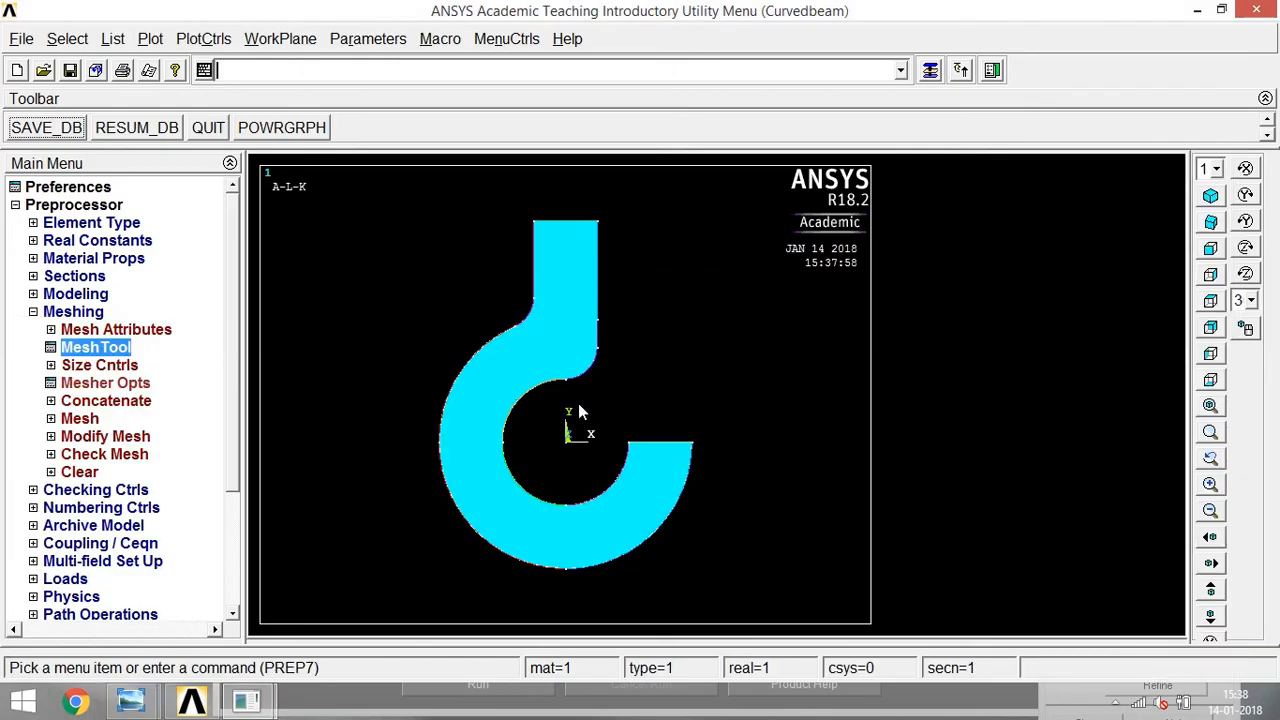
Mesh the hook area with free quadrilateral elements.
click(929, 70)
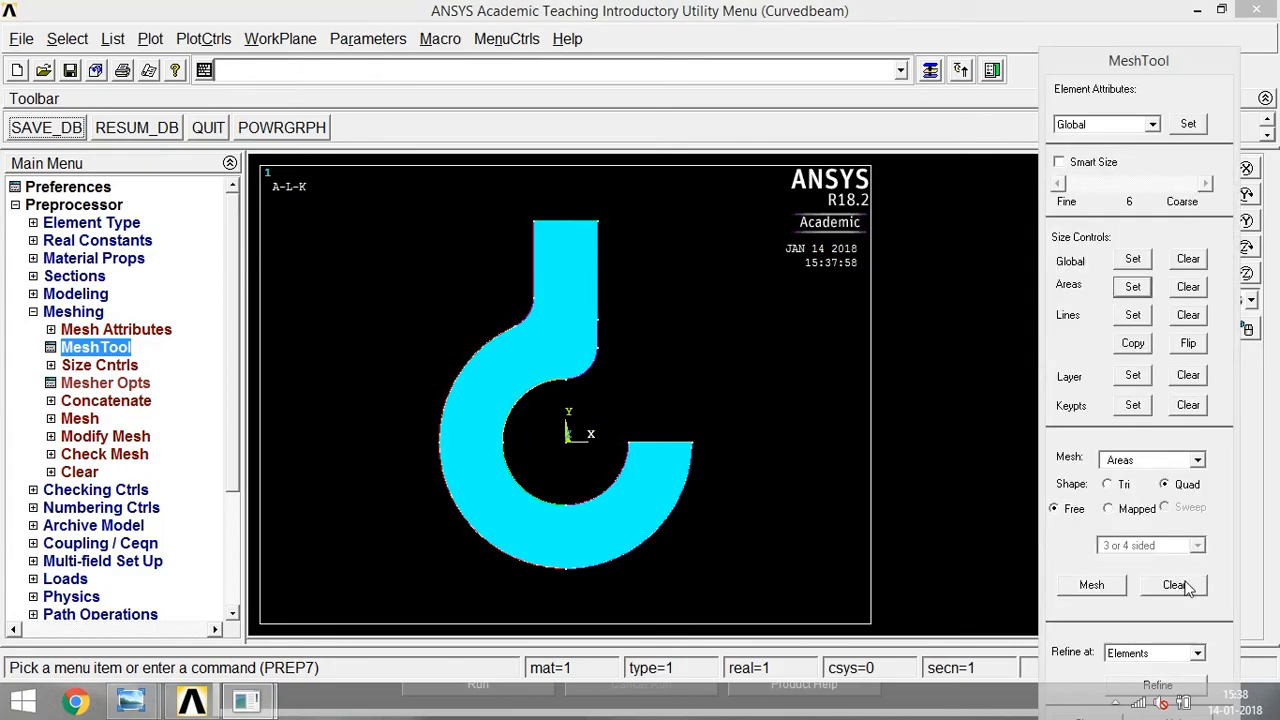
click(1100, 590)
click(557, 338)
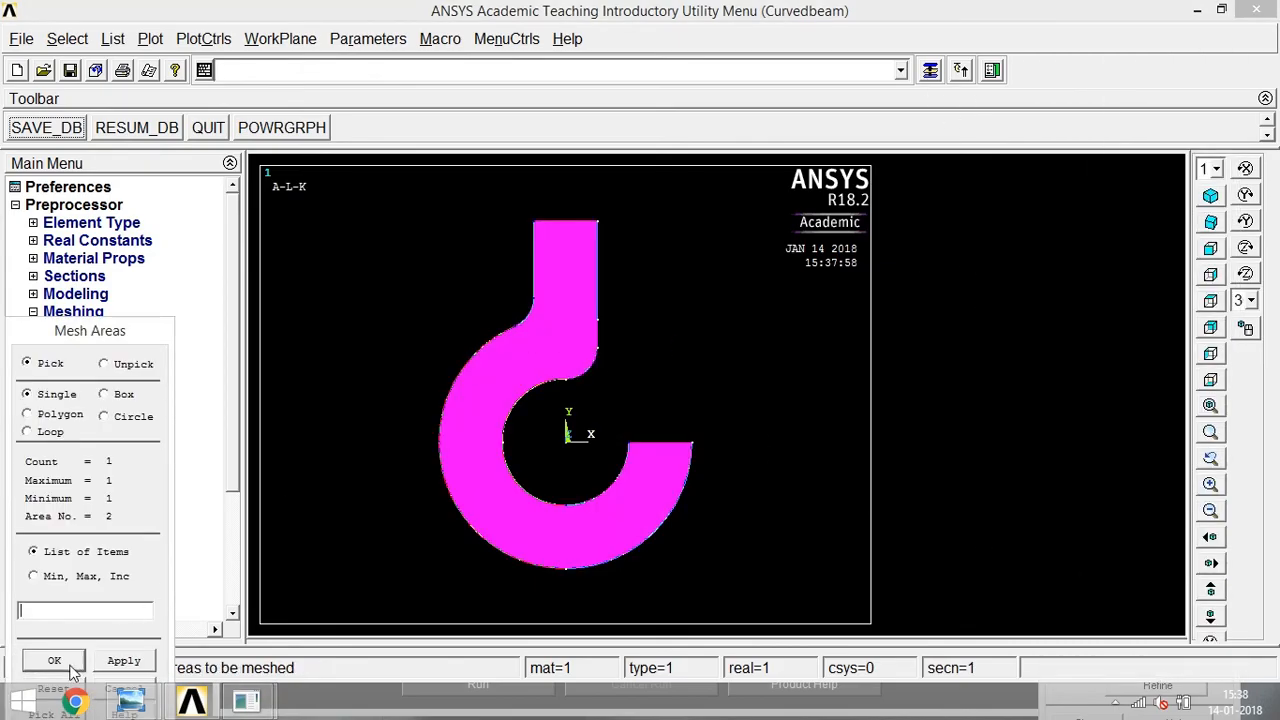
click(55, 663)
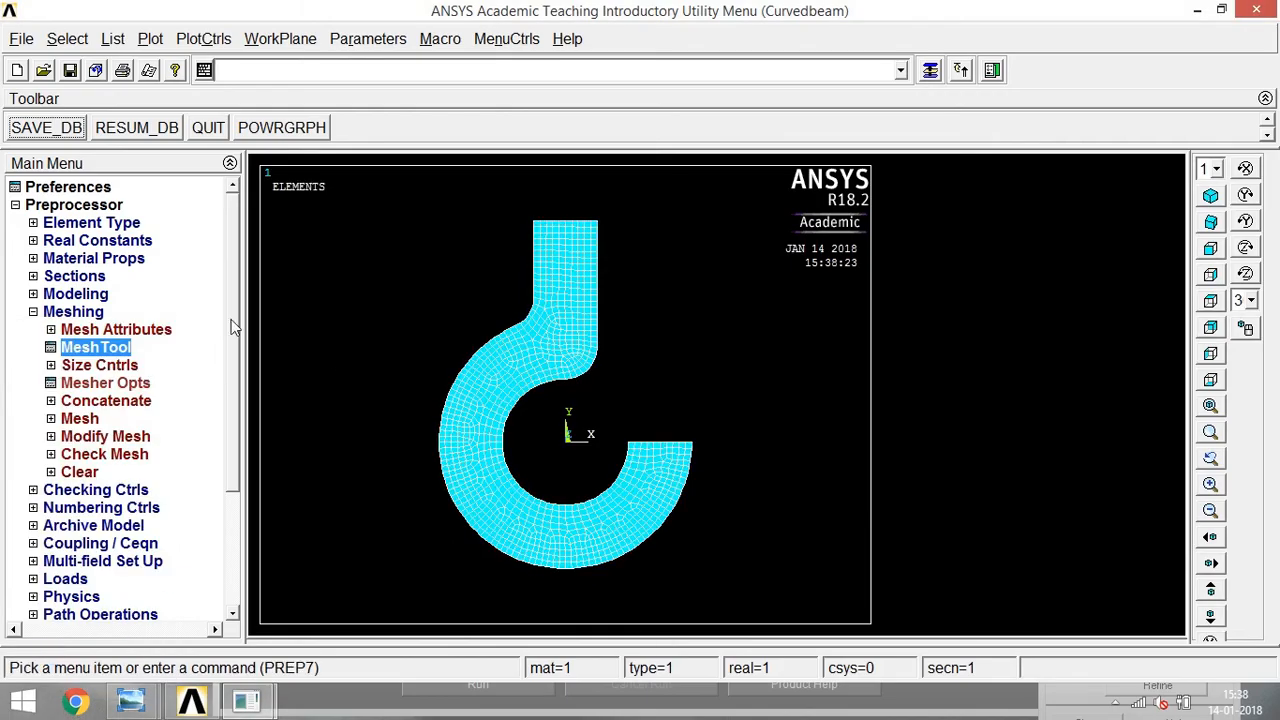
click(40, 312)
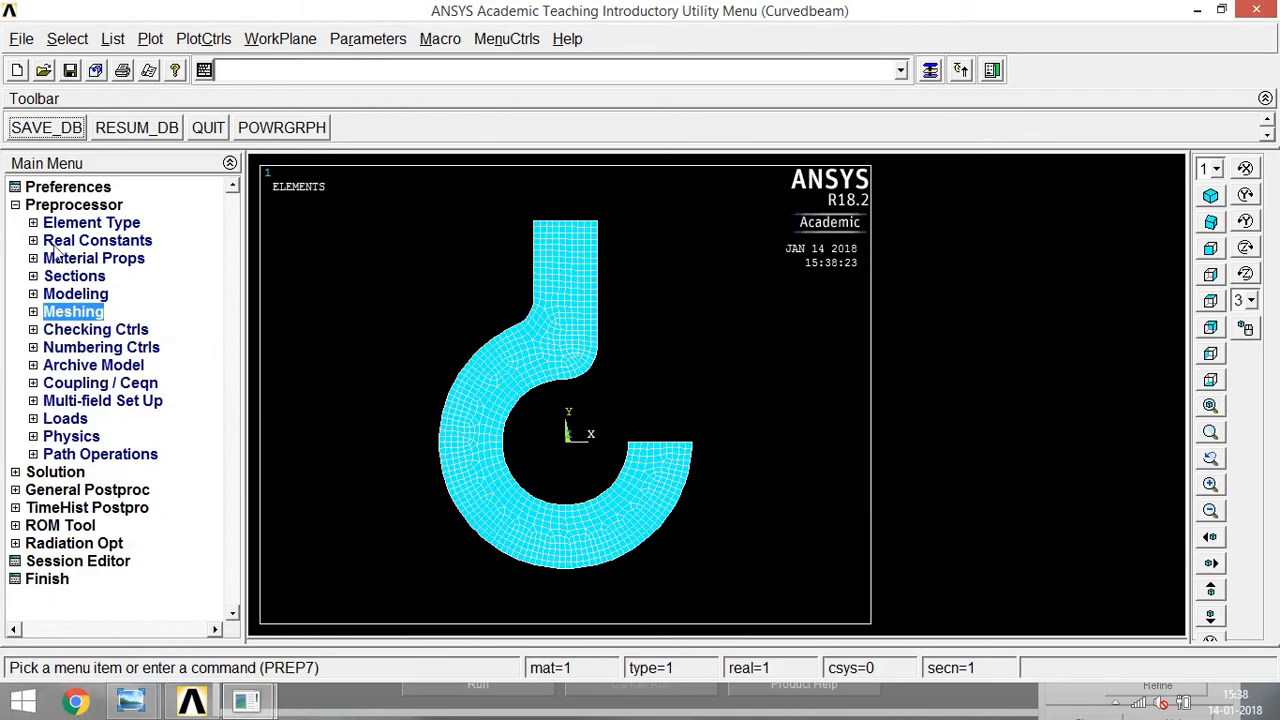
Apply a displacement constraint on the shank's top line, constraining all degrees of freedom.
click(40, 418)
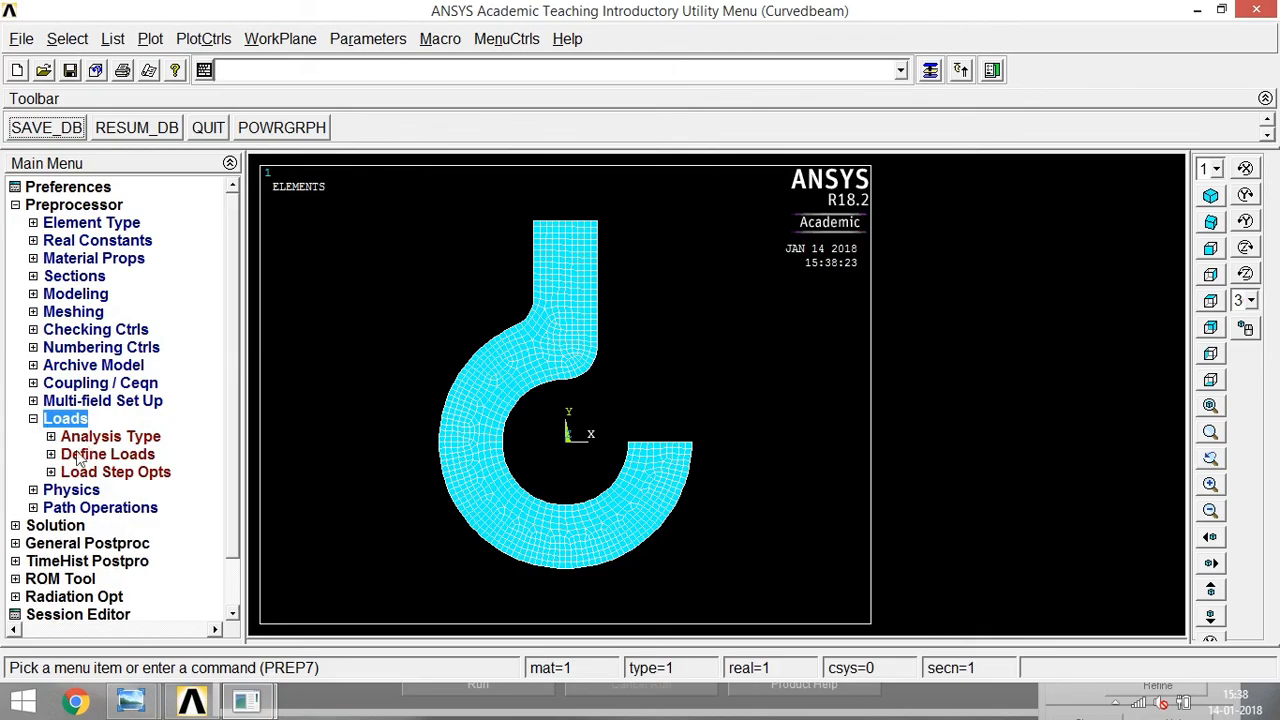
click(53, 456)
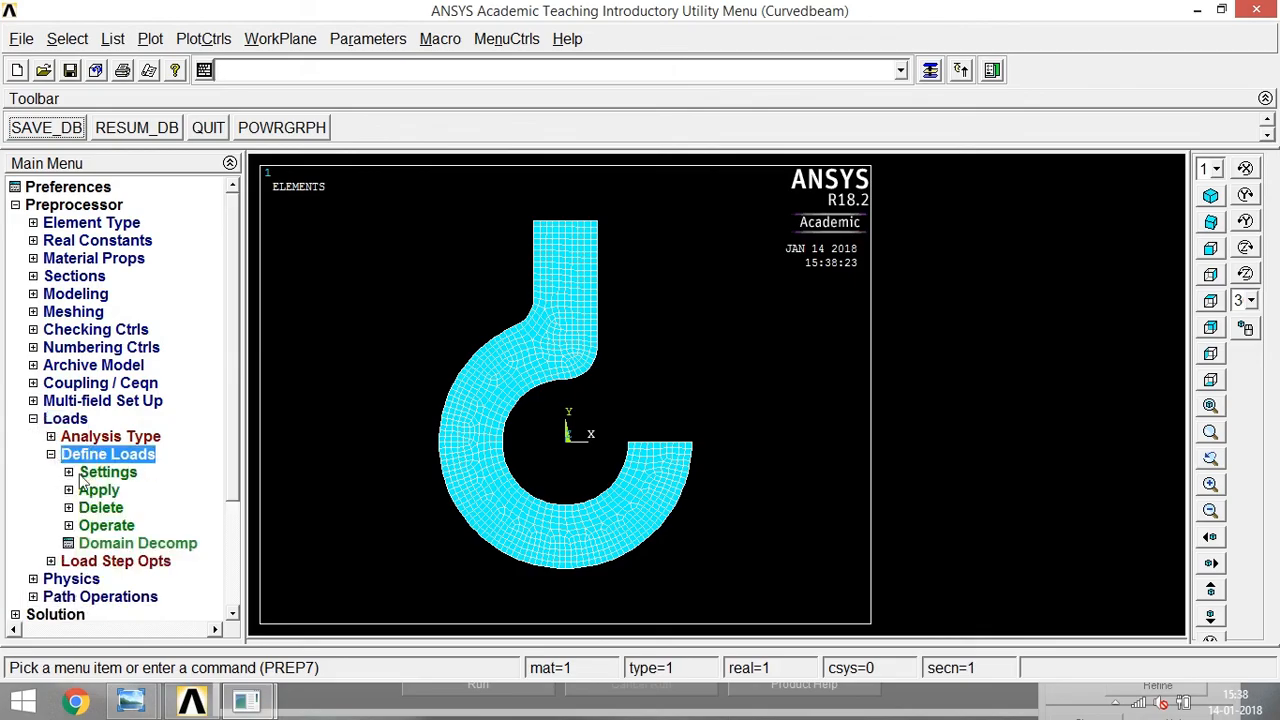
click(68, 490)
click(86, 507)
click(104, 526)
click(160, 541)
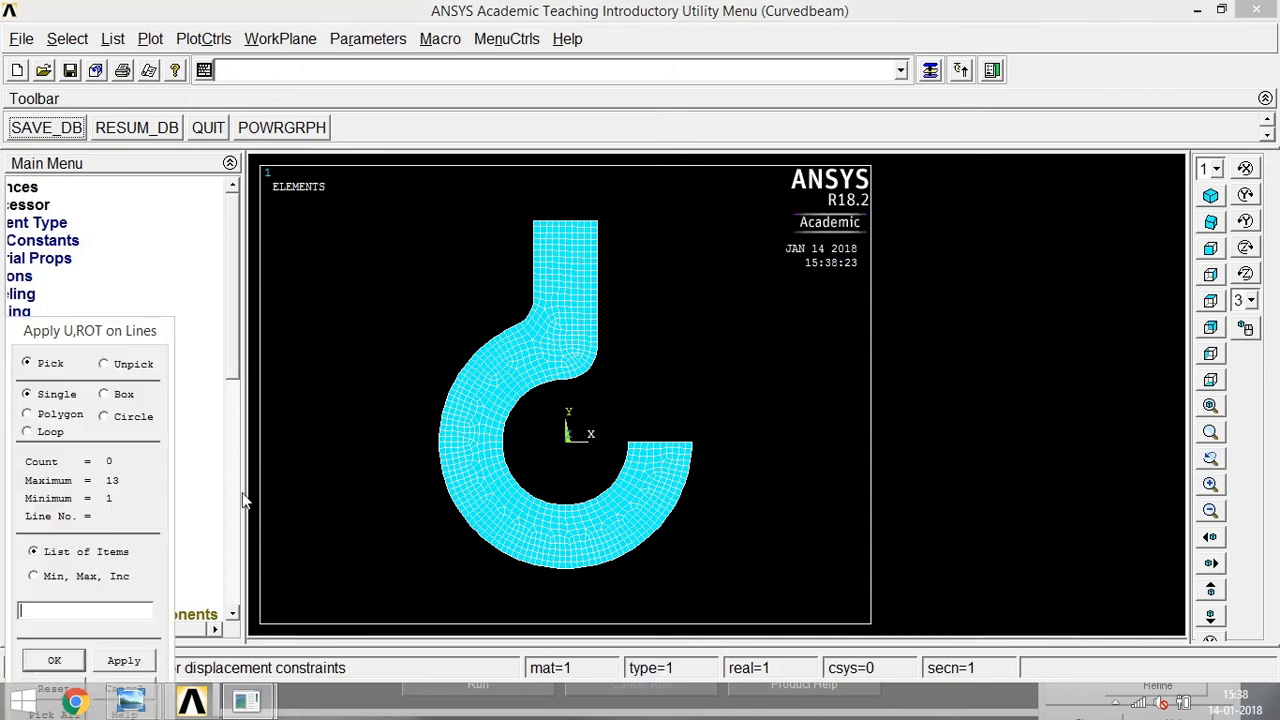
click(576, 222)
click(54, 658)
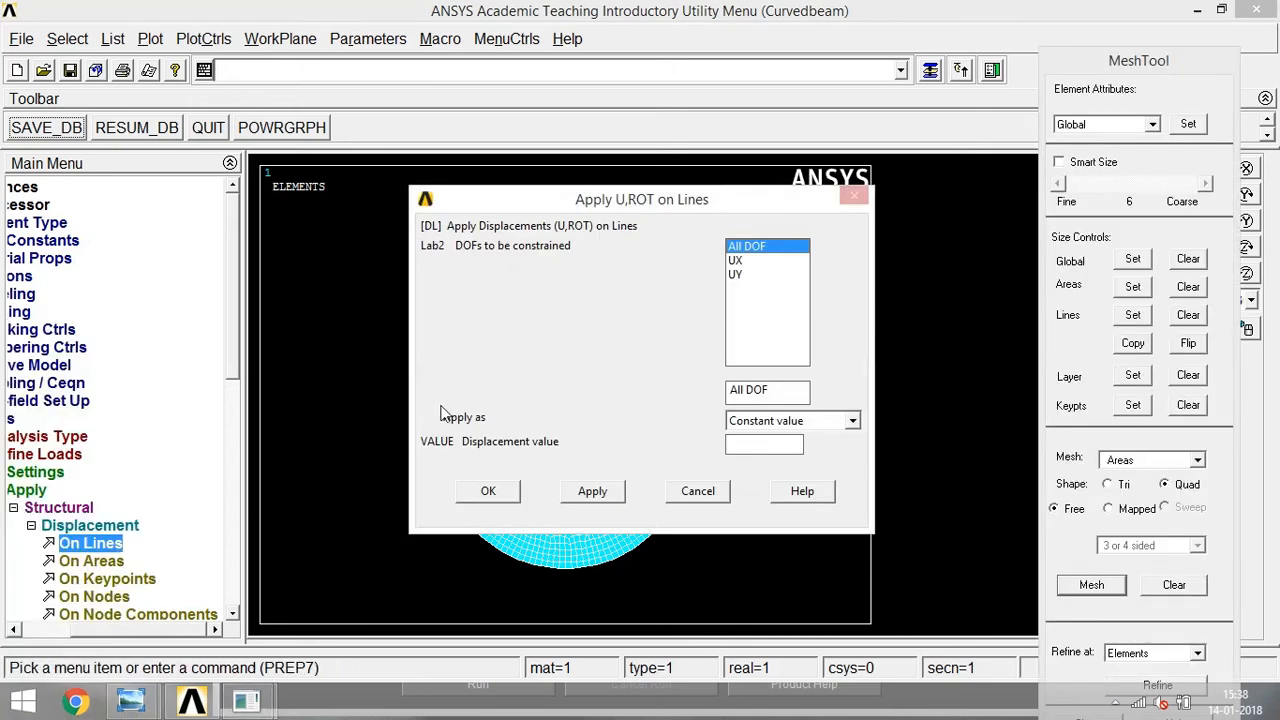
click(488, 491)
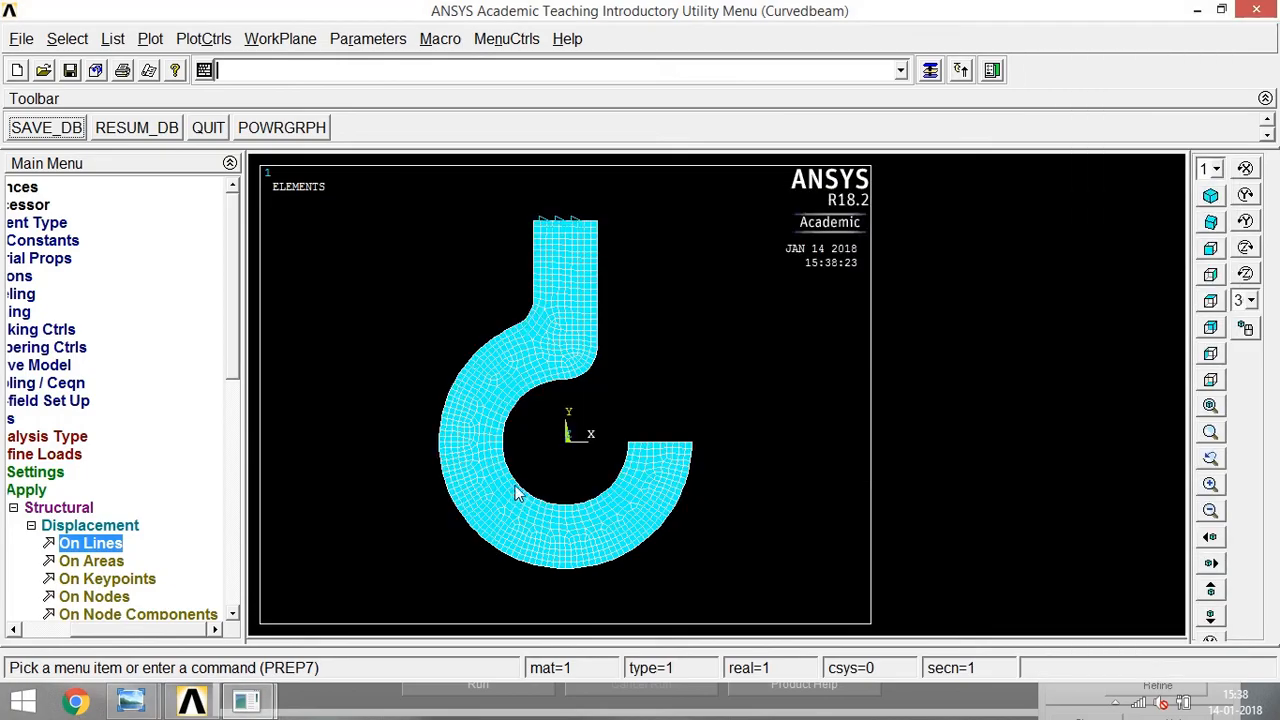
click(33, 526)
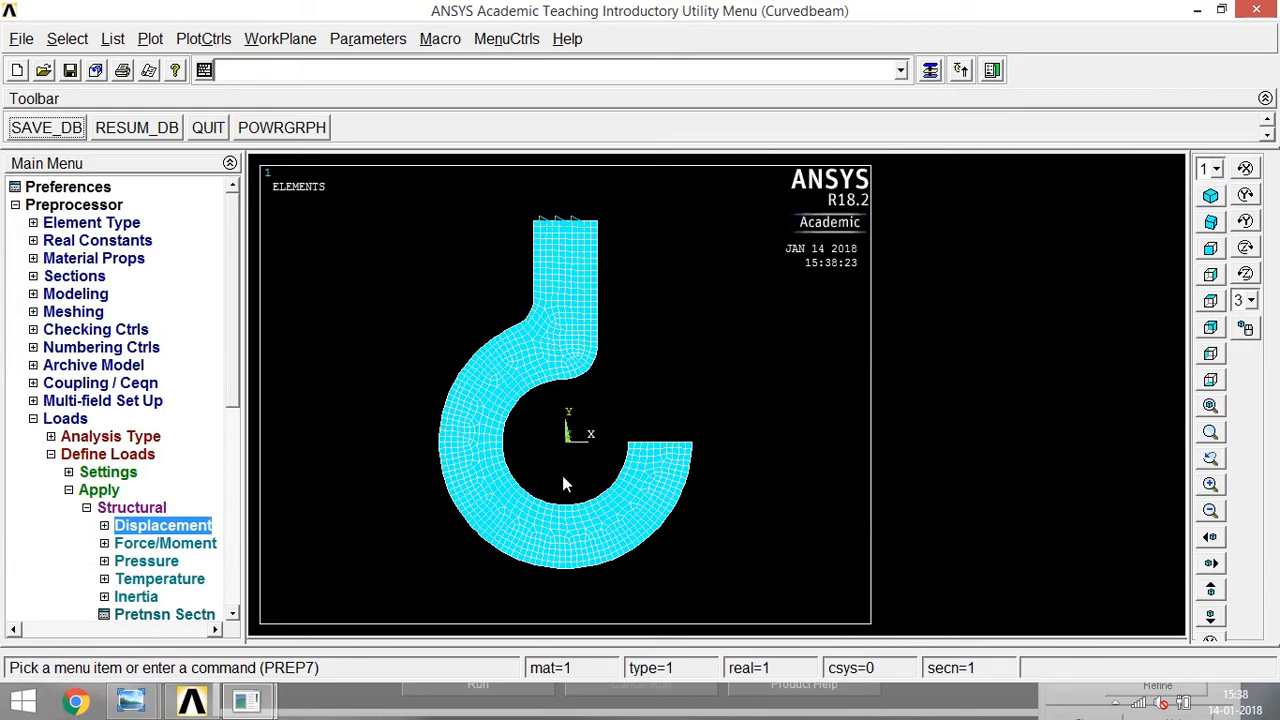
click(86, 508)
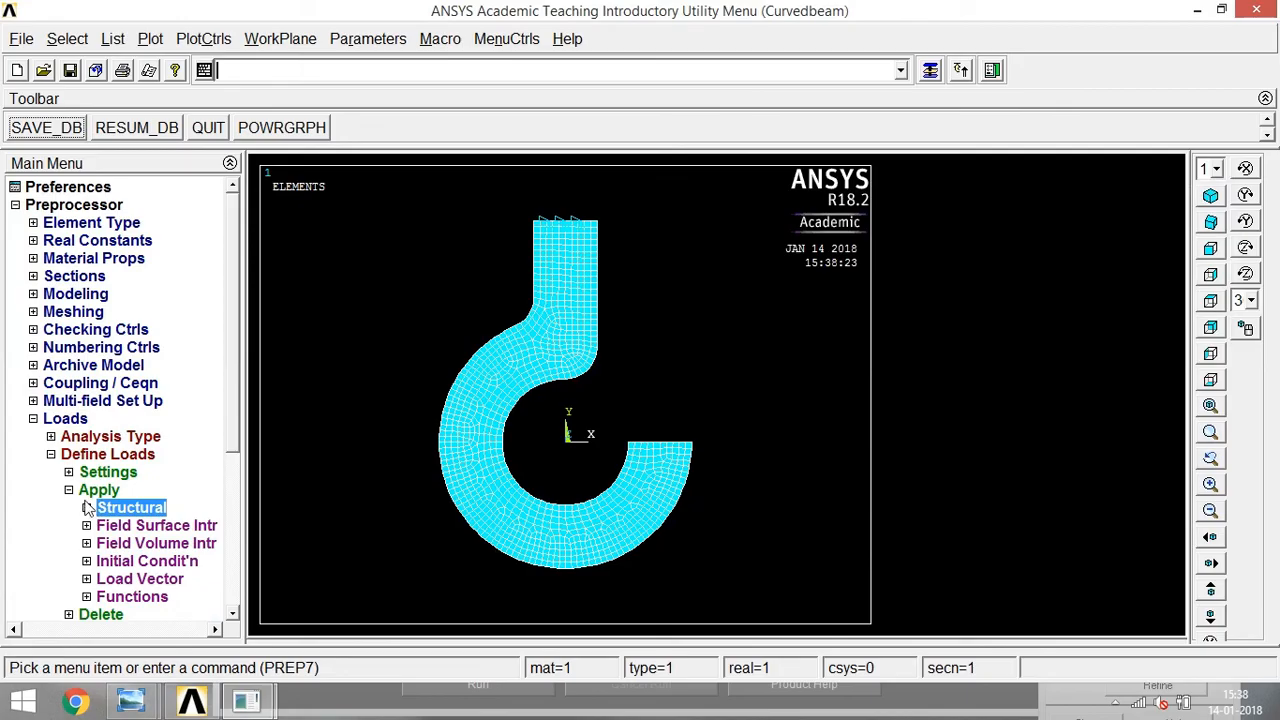
Create a keypoint in the active coordinate system directly below the origin at Y -20, at the lowest point of the ring's inner arc.
click(44, 294)
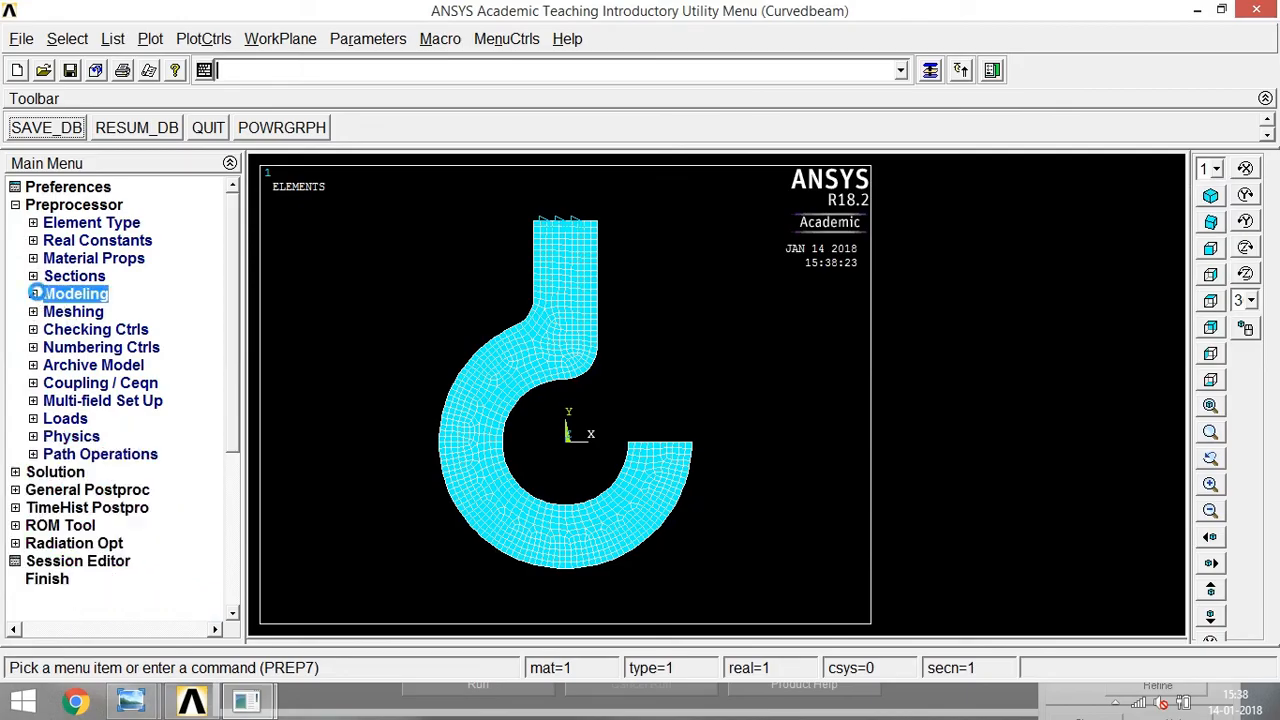
click(60, 313)
click(100, 331)
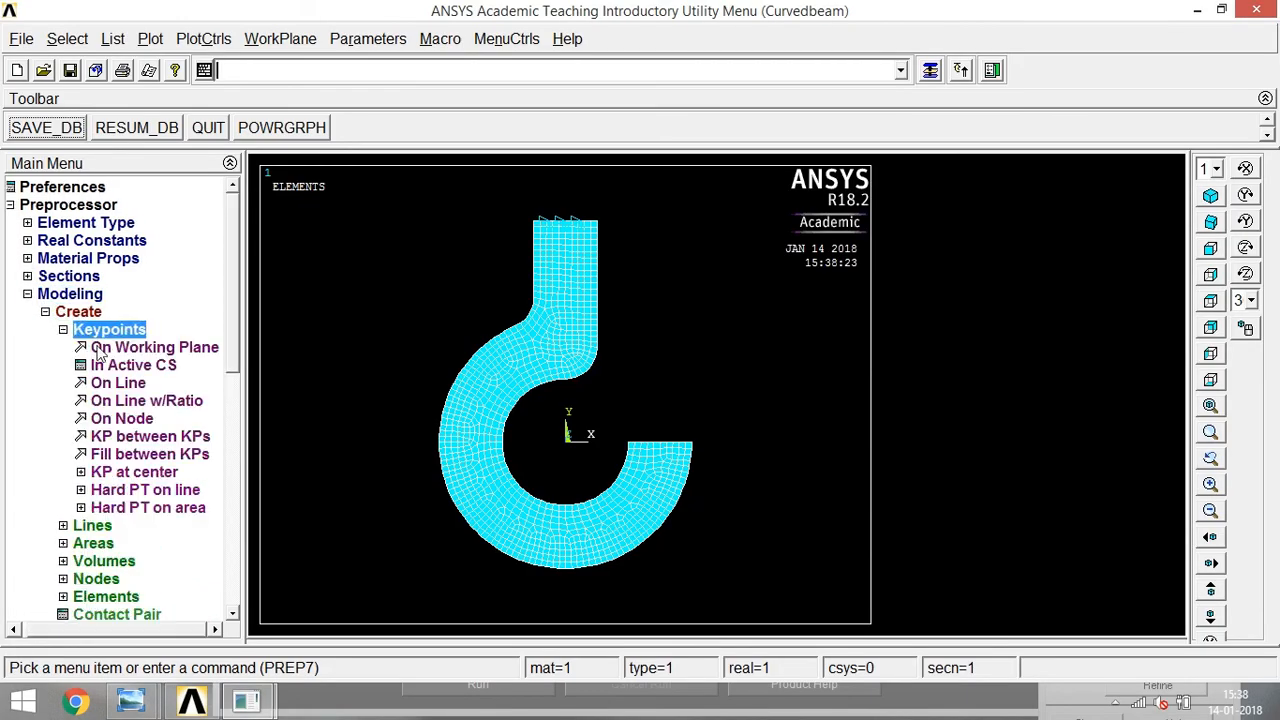
click(112, 364)
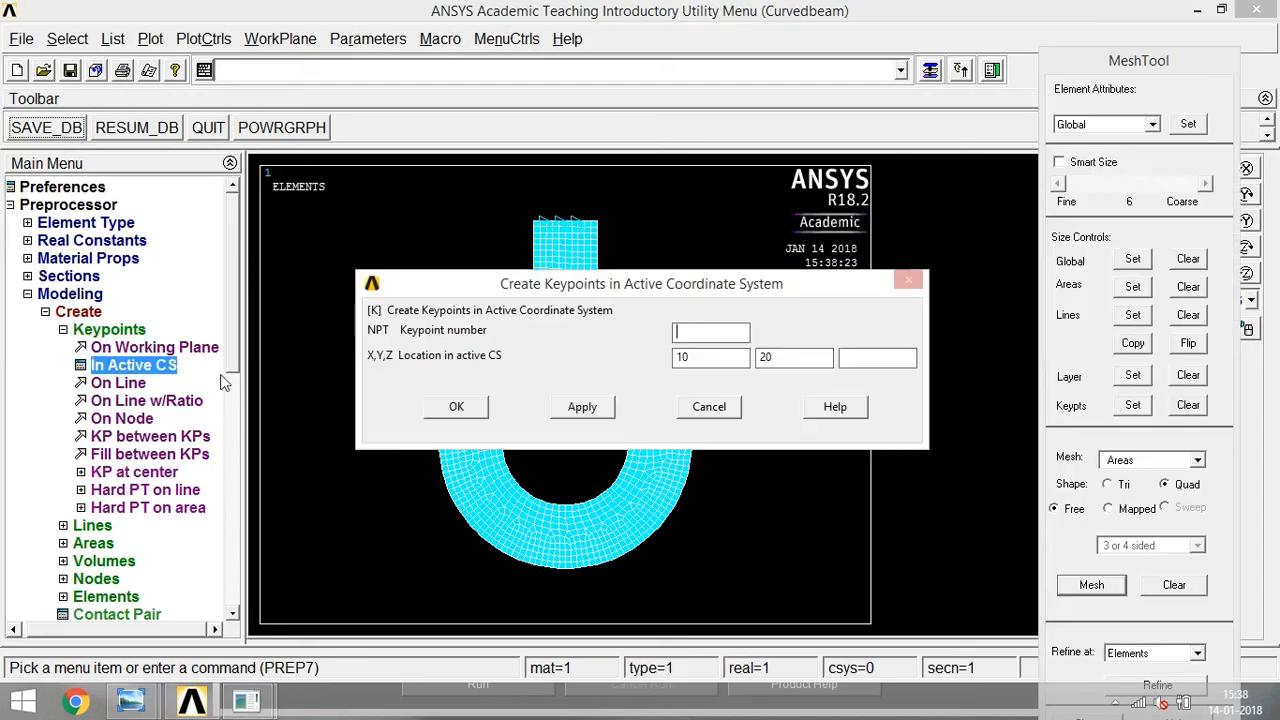
double_click(703, 358)
text(-20)
key(Tab)
drag(704, 352, 662, 364)
click(477, 408)
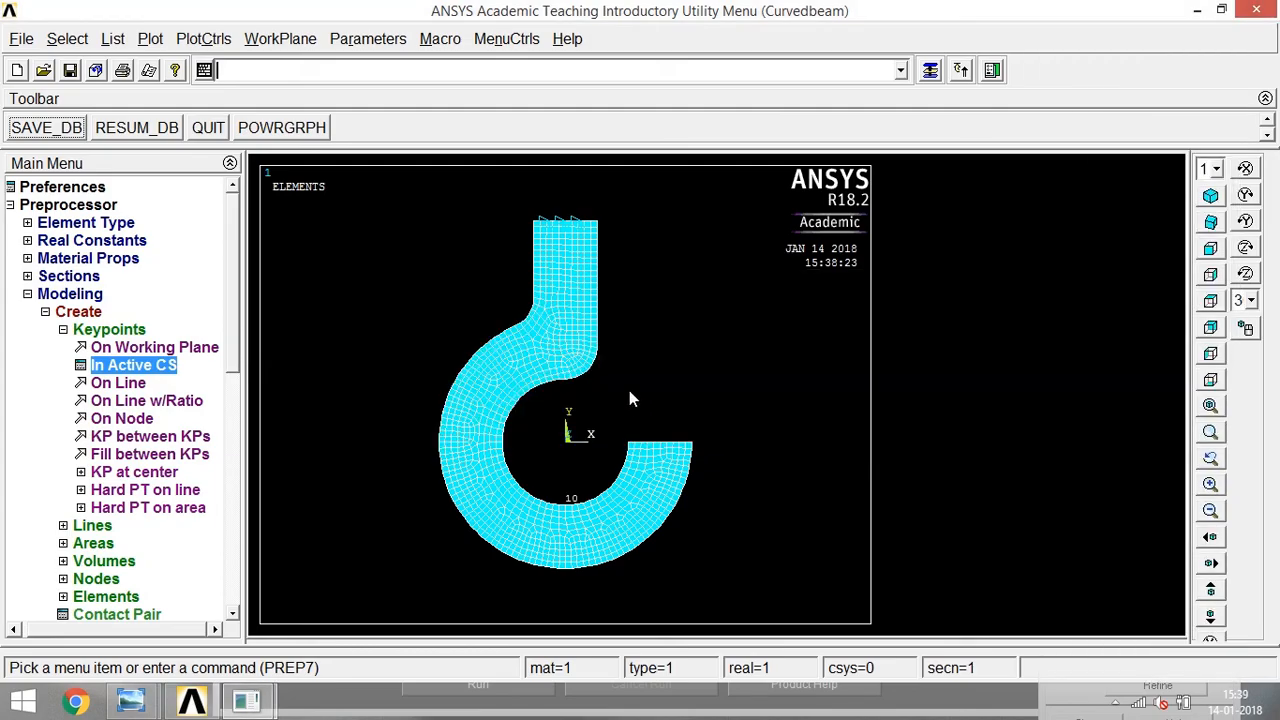
click(63, 329)
click(51, 311)
click(33, 293)
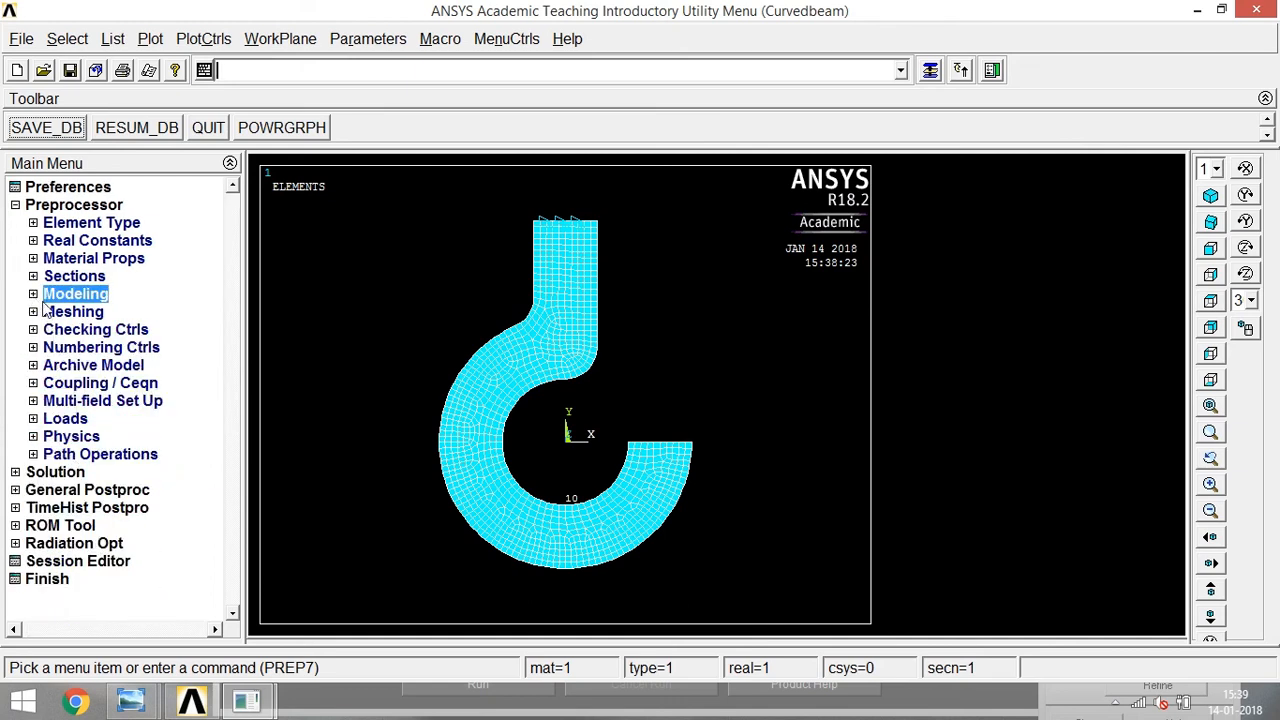
Apply a constant FY force of -1000 on the keypoint at the lowest point of the ring's inner arc.
click(33, 418)
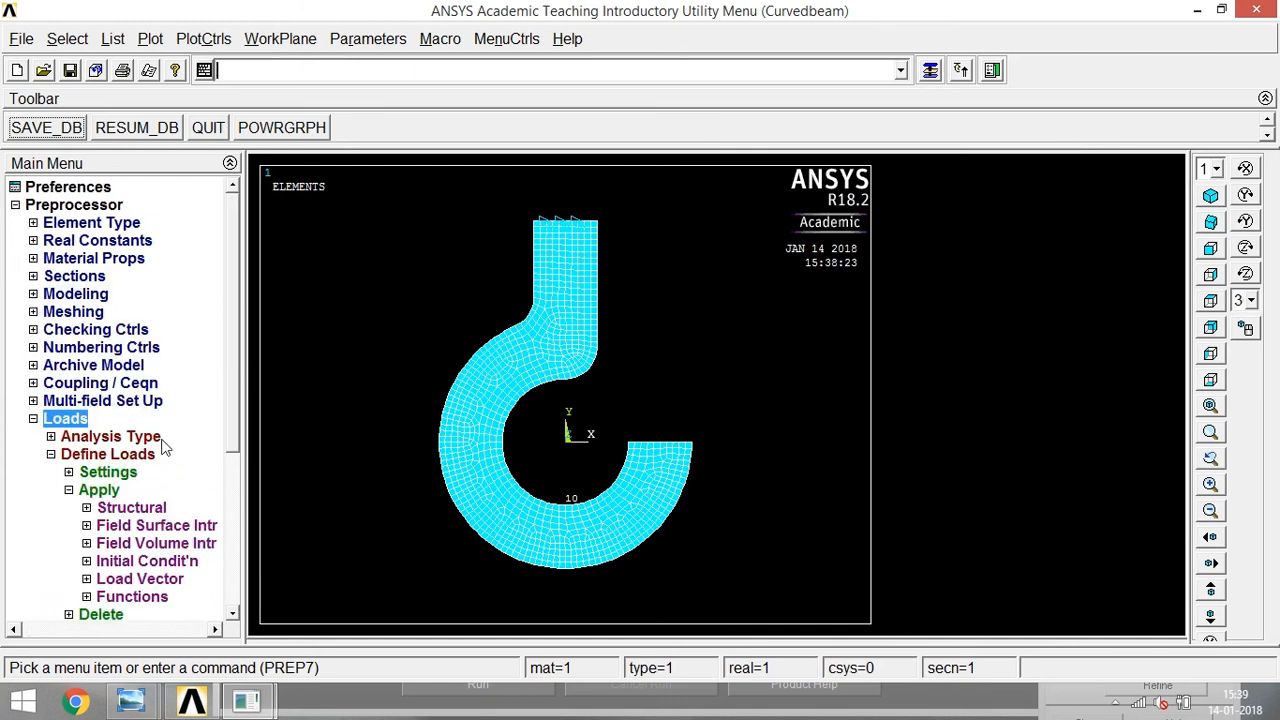
click(88, 508)
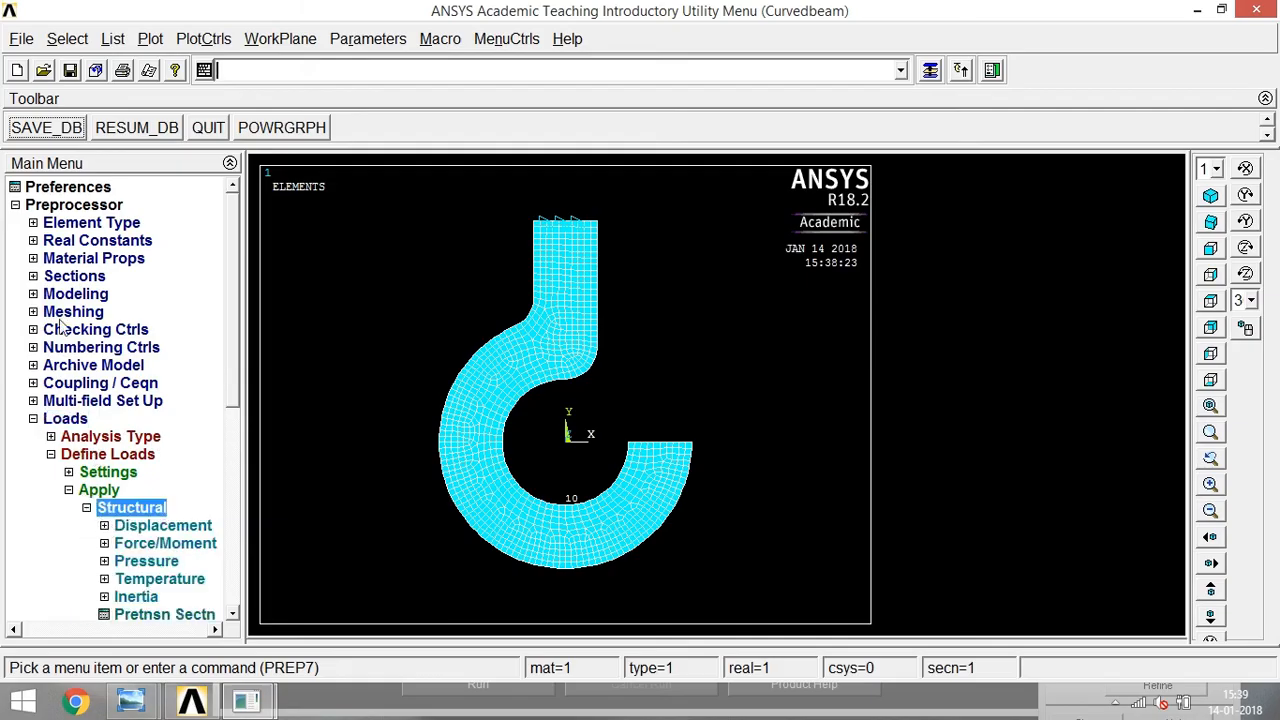
click(110, 545)
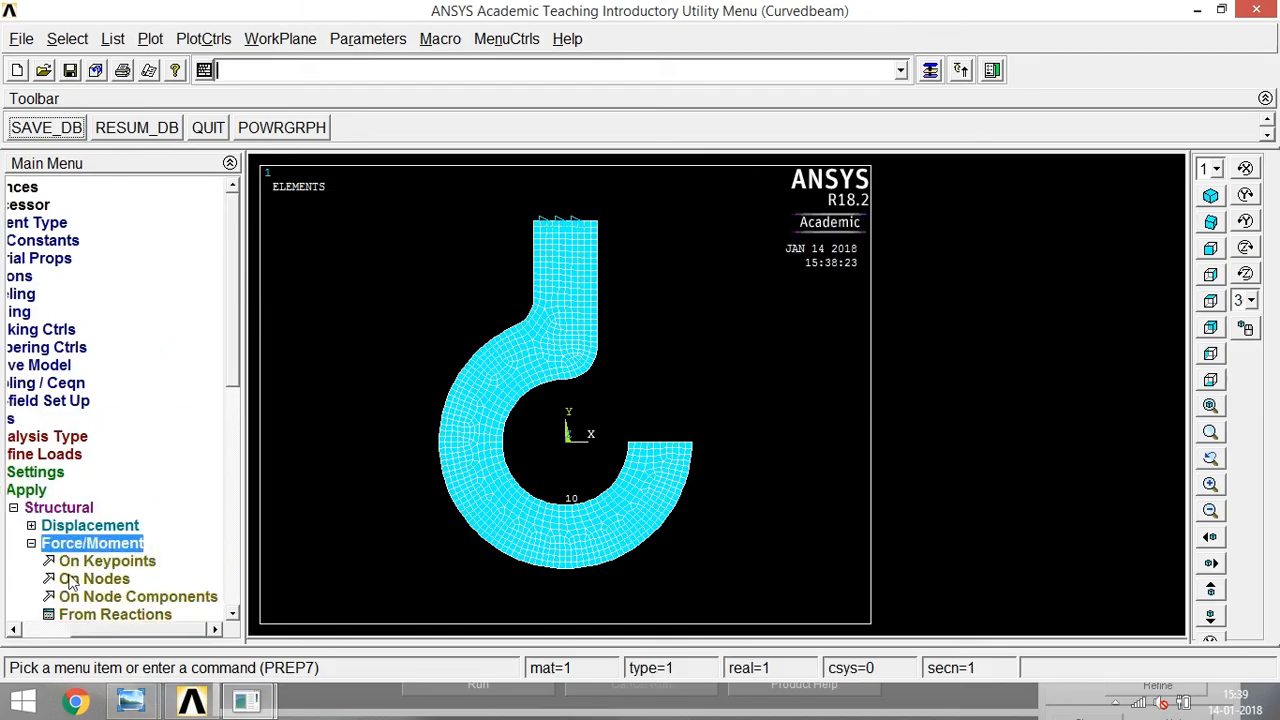
click(95, 561)
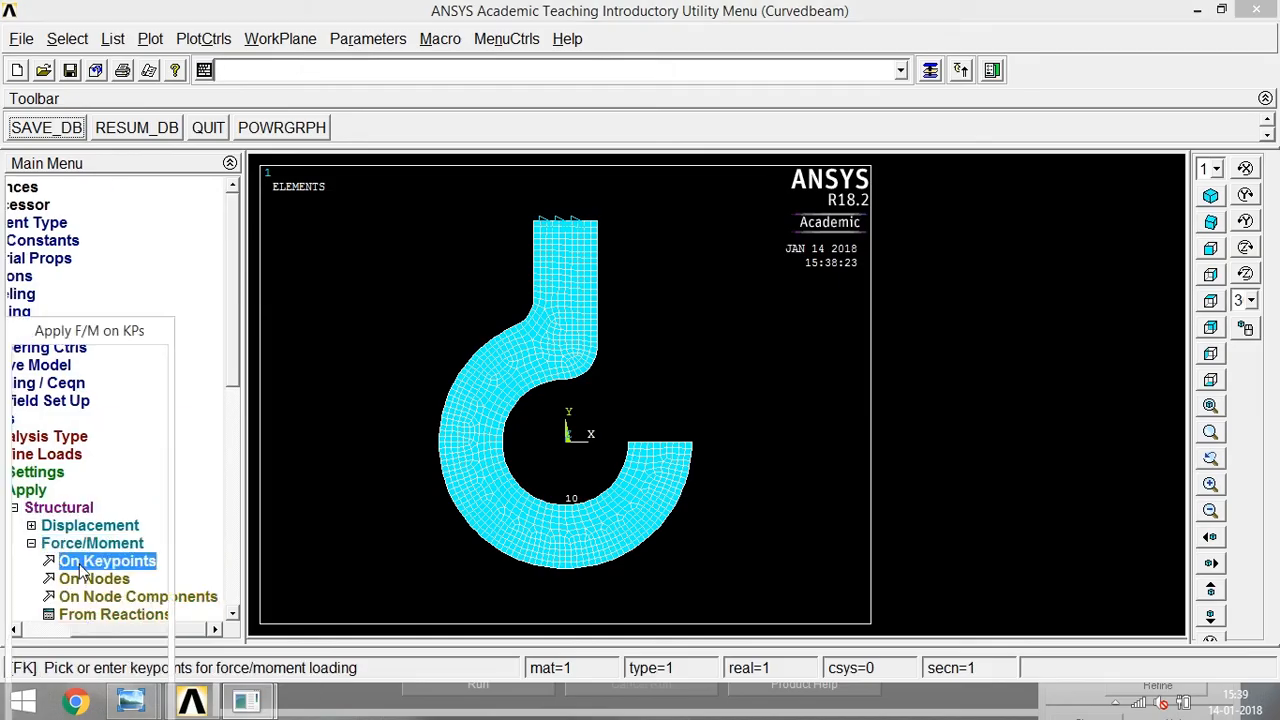
click(569, 506)
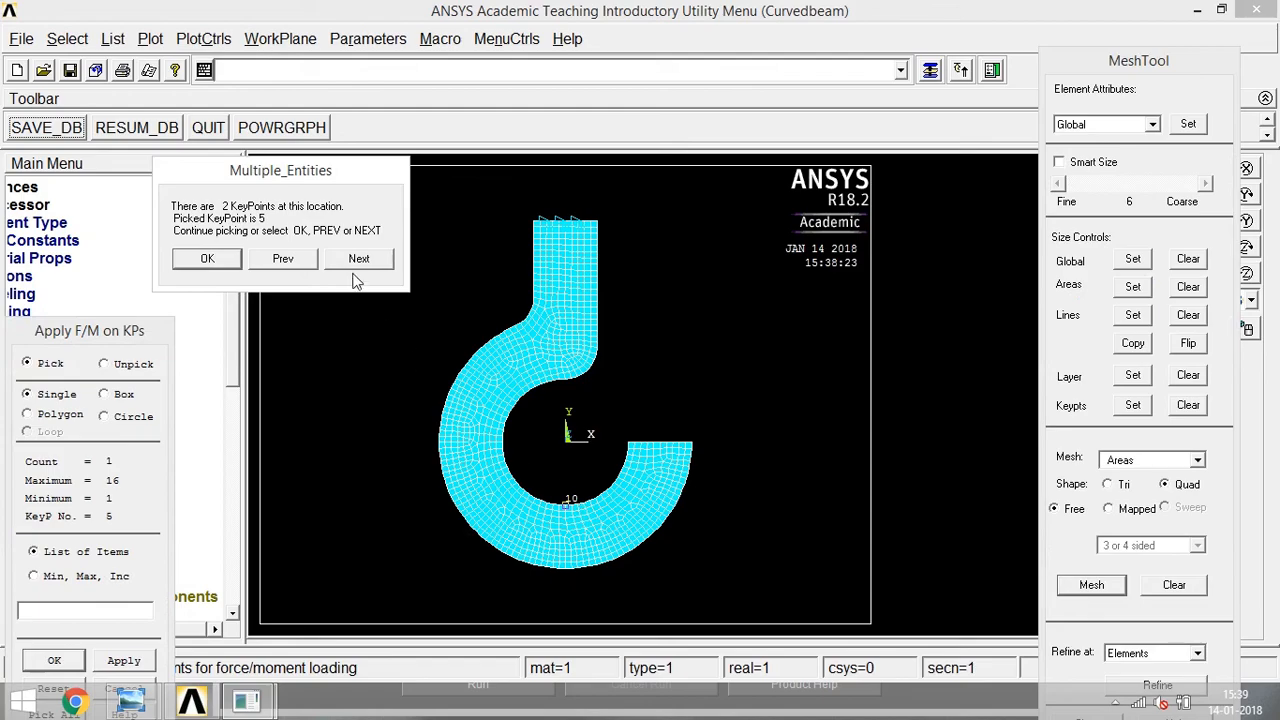
click(207, 259)
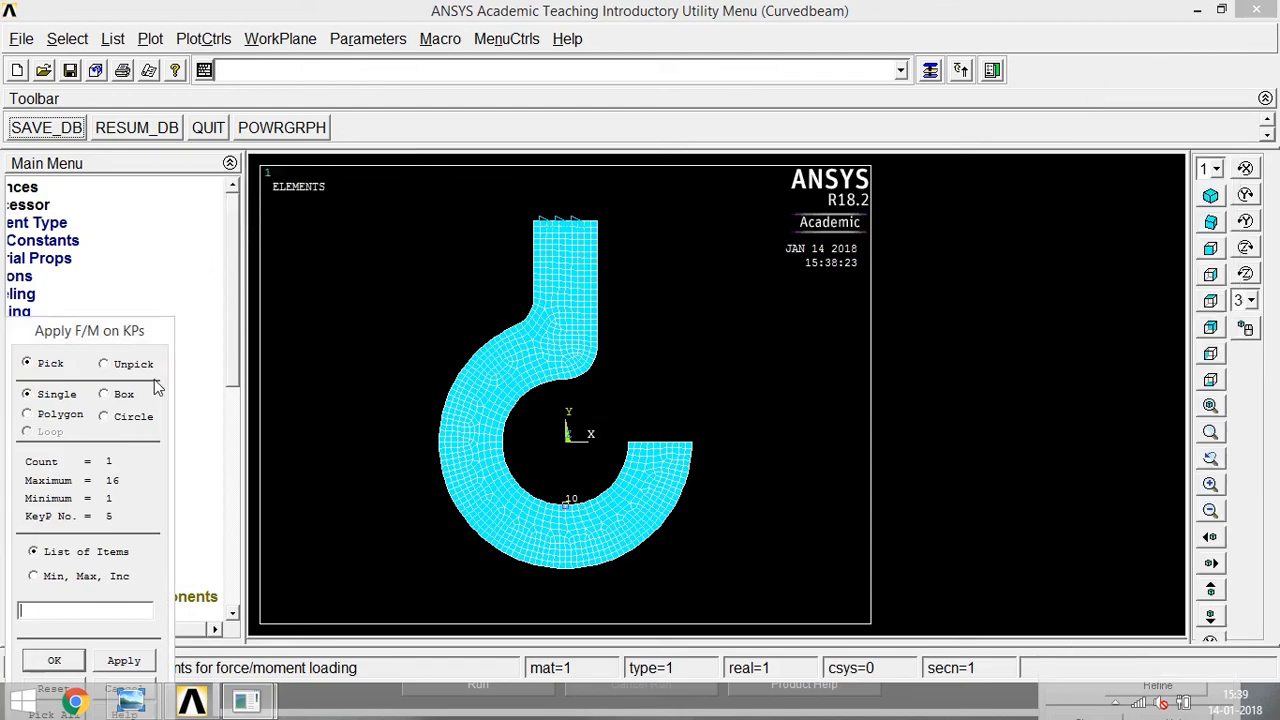
click(62, 660)
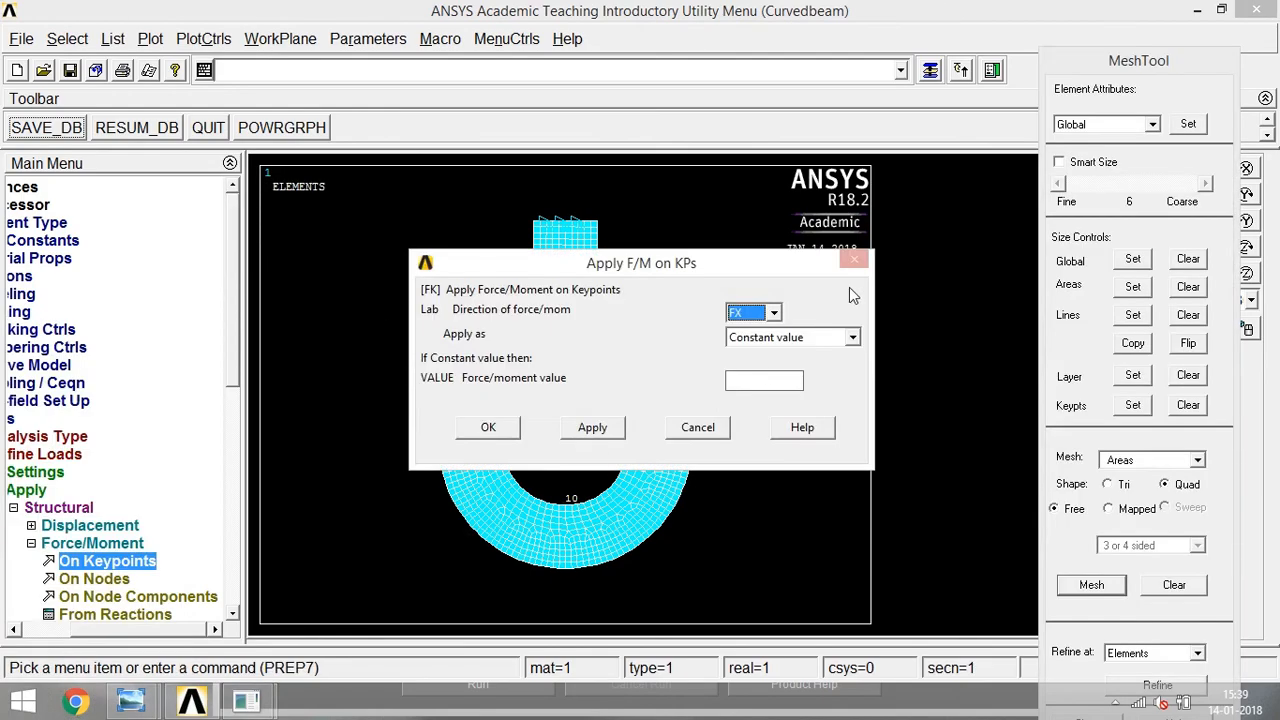
click(760, 314)
click(750, 343)
click(755, 380)
key(Left)
key(Left)
key(Left)
text(-)
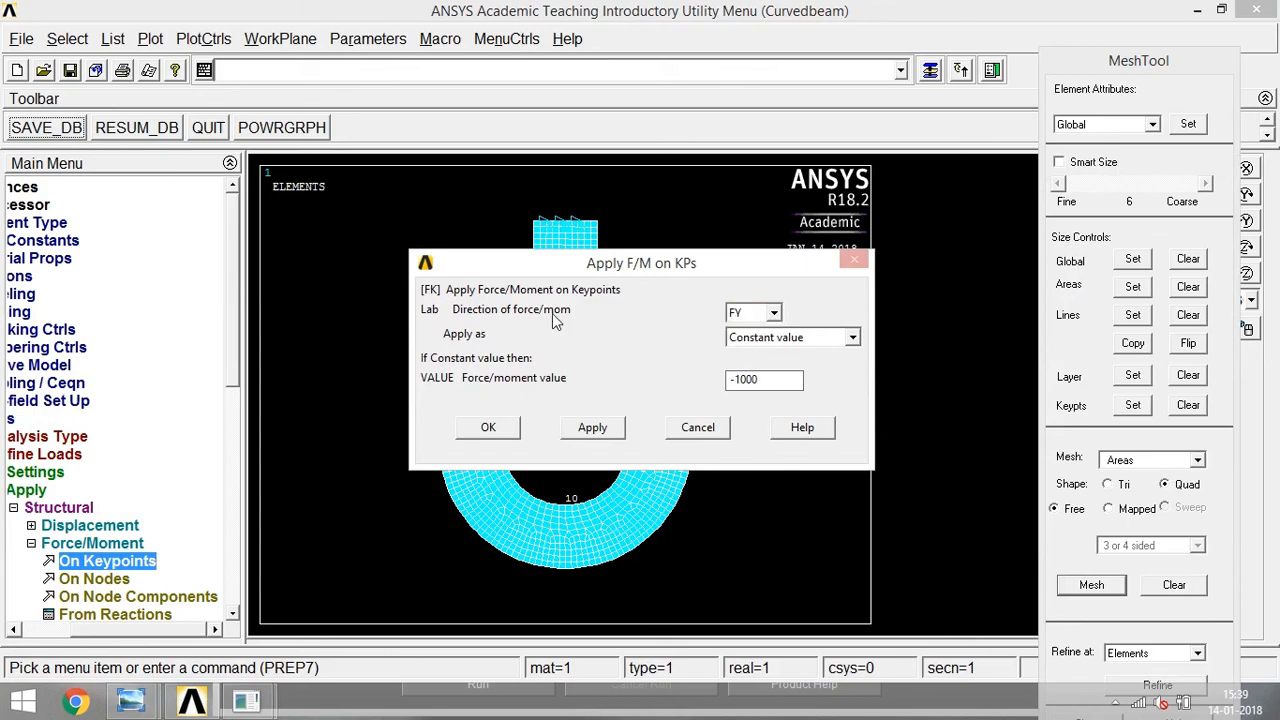
click(494, 424)
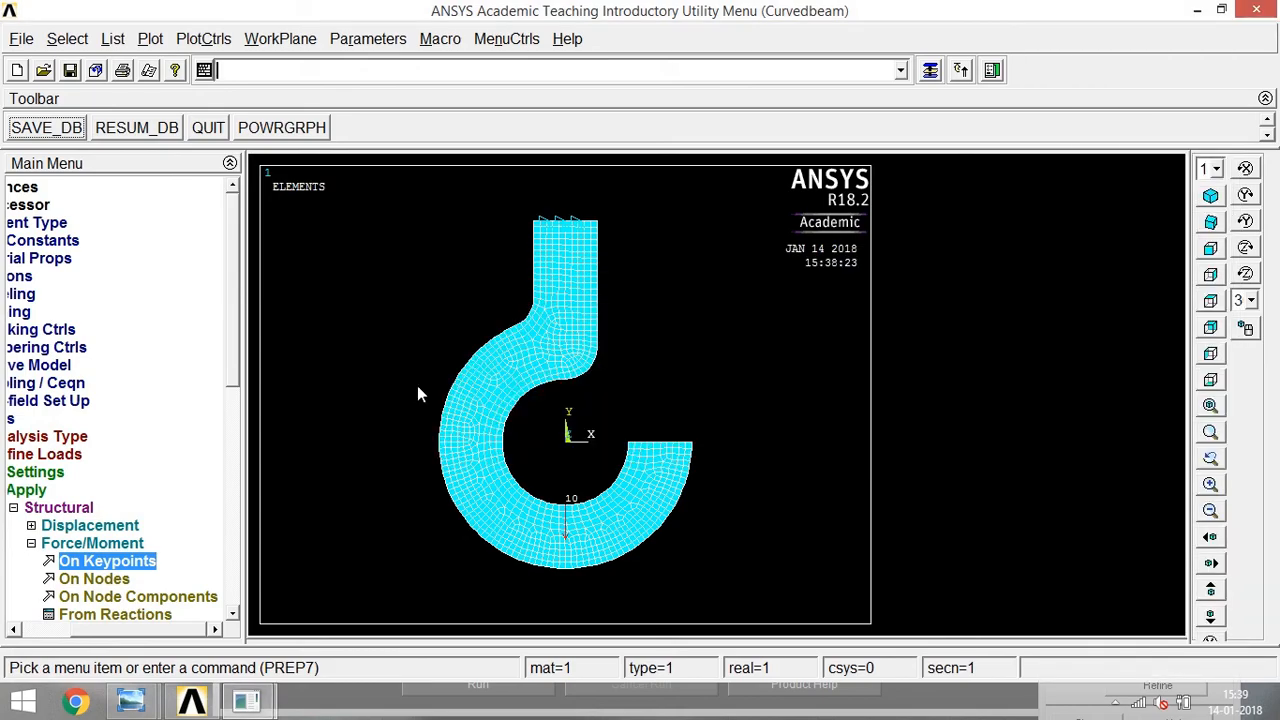
Solve the current load step and close the solution note and status listing.
click(13, 507)
click(33, 419)
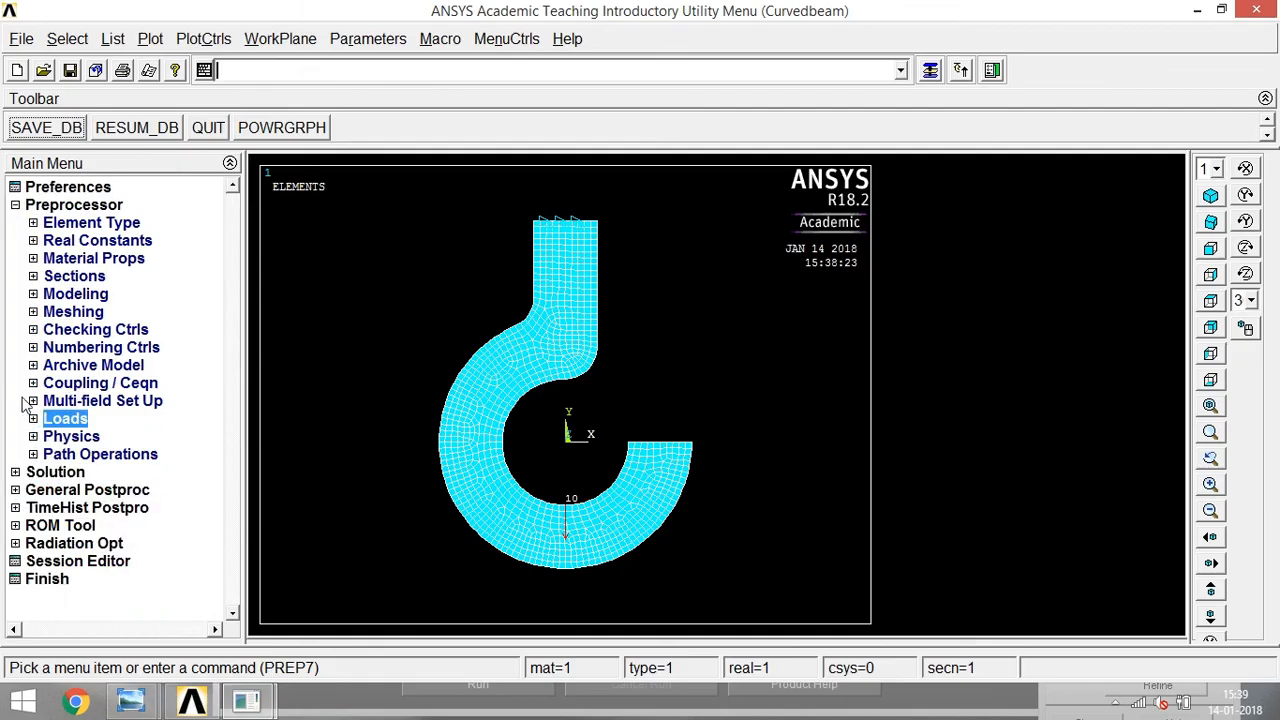
click(15, 472)
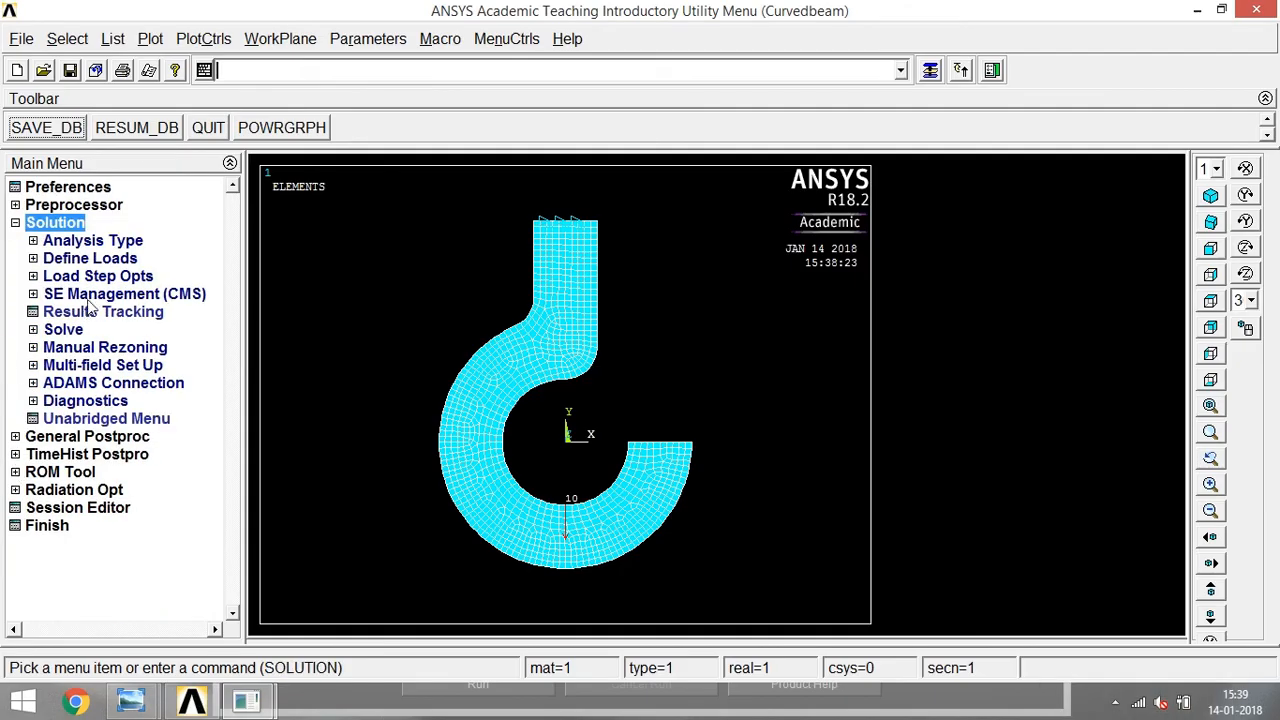
click(68, 331)
click(88, 348)
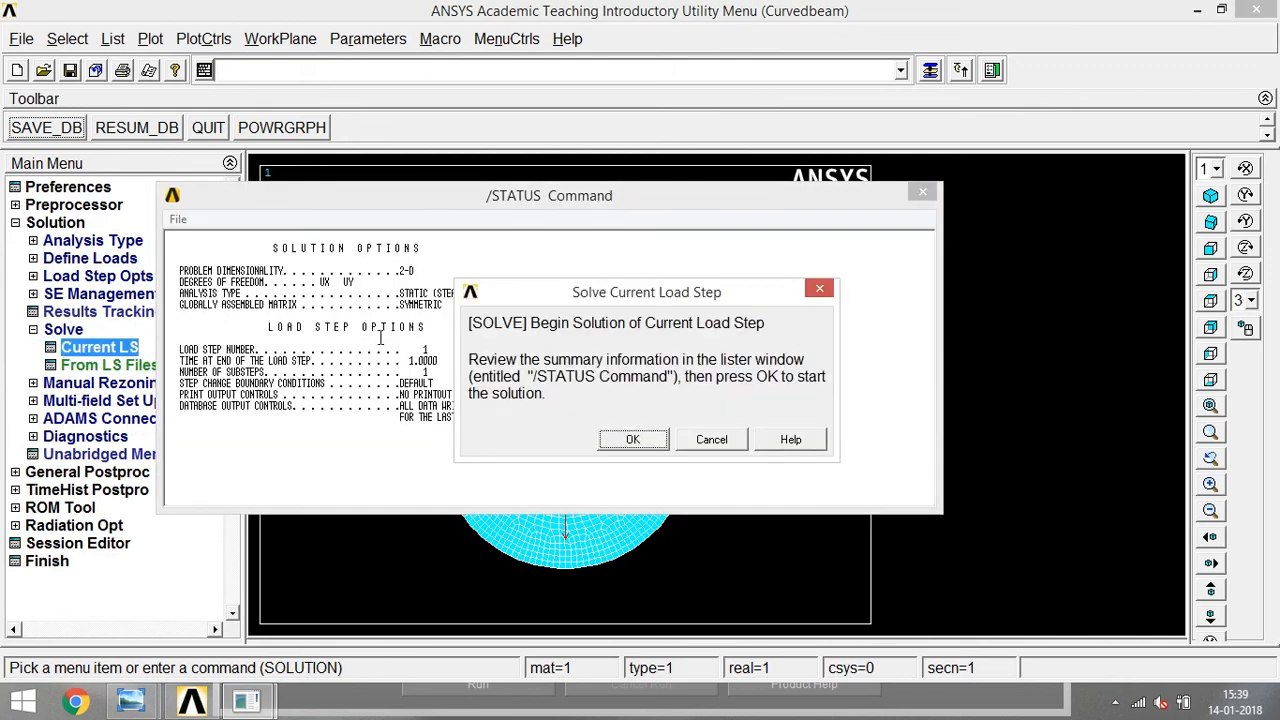
click(632, 441)
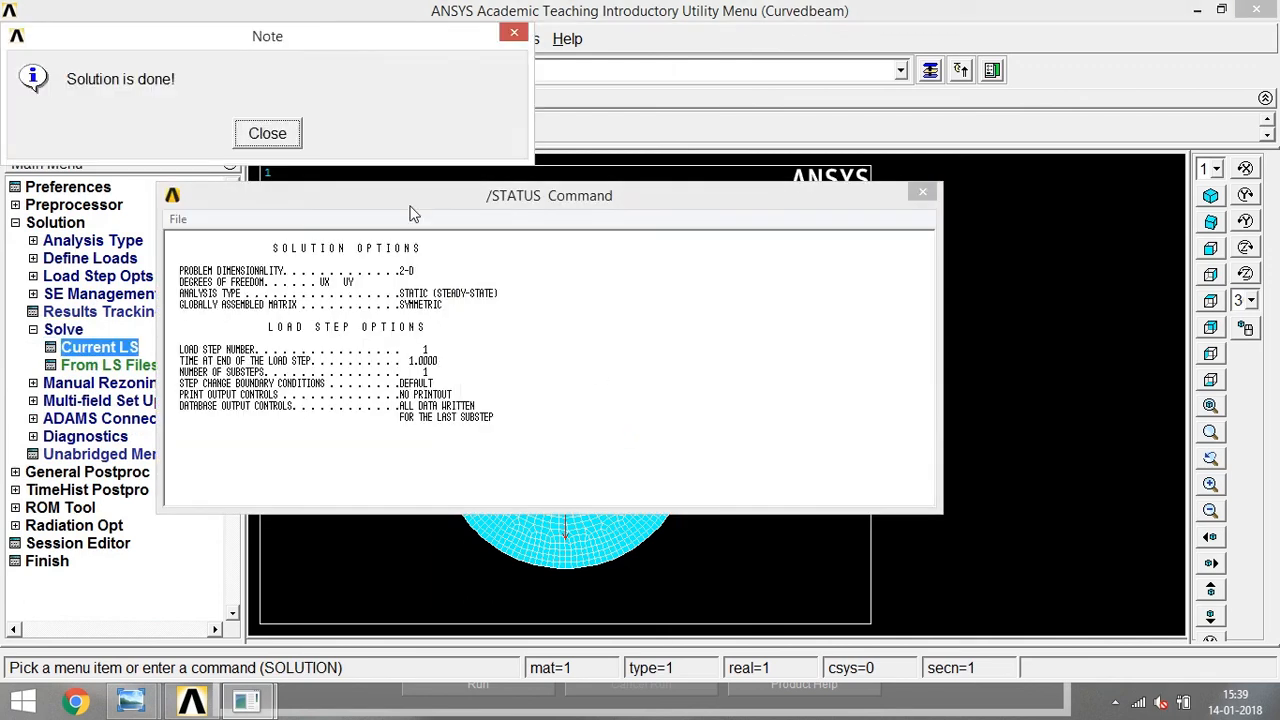
click(267, 134)
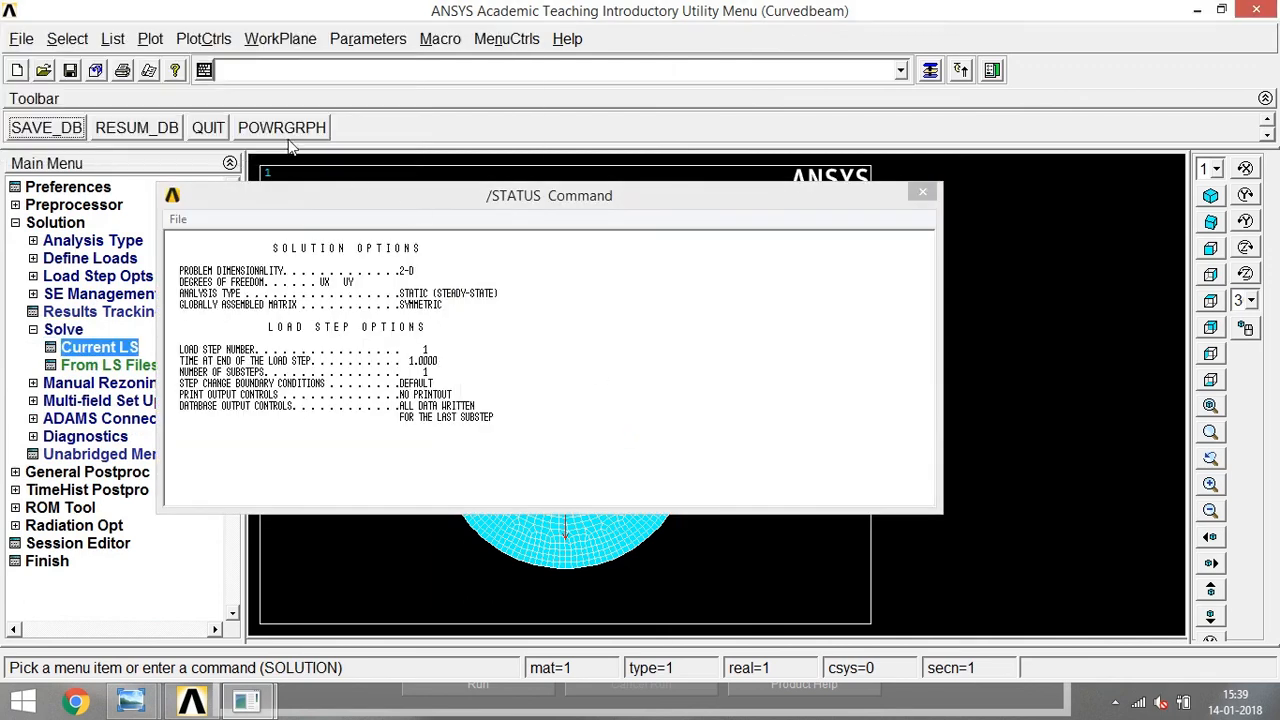
click(922, 193)
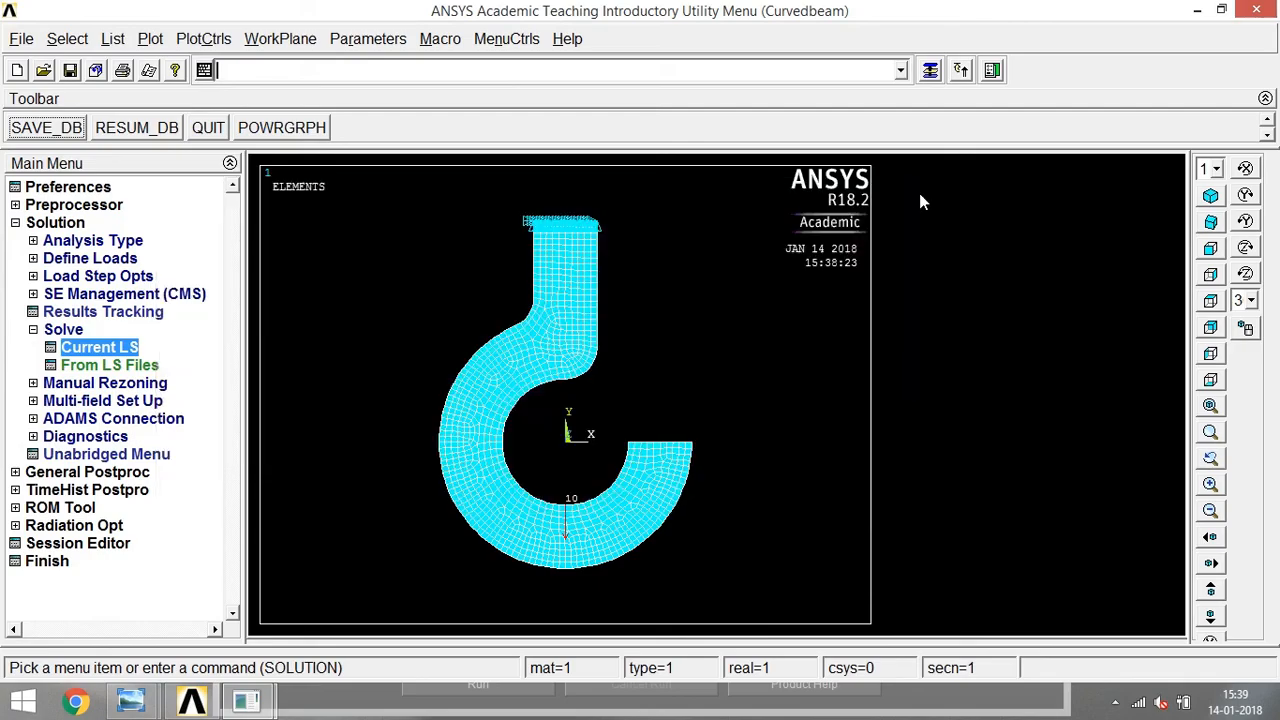
Plot the nodal solution contour of the Y-component of stress on the deformed shape only.
click(34, 472)
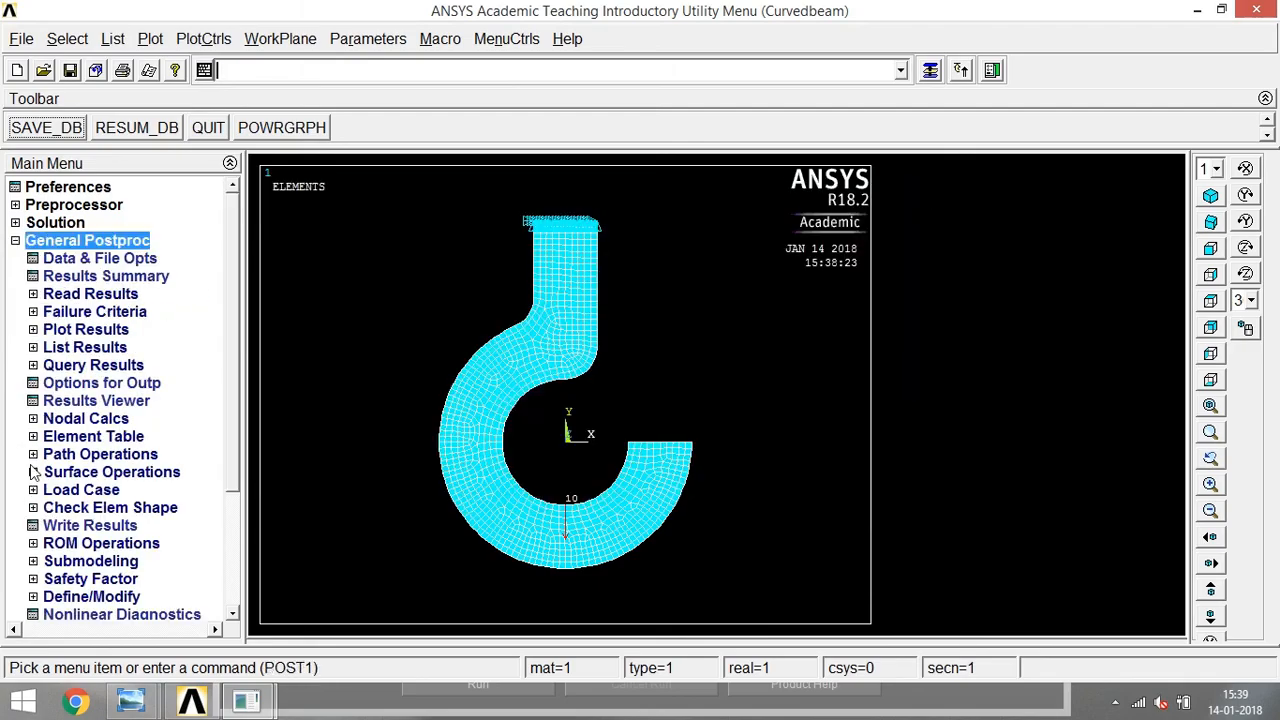
click(60, 329)
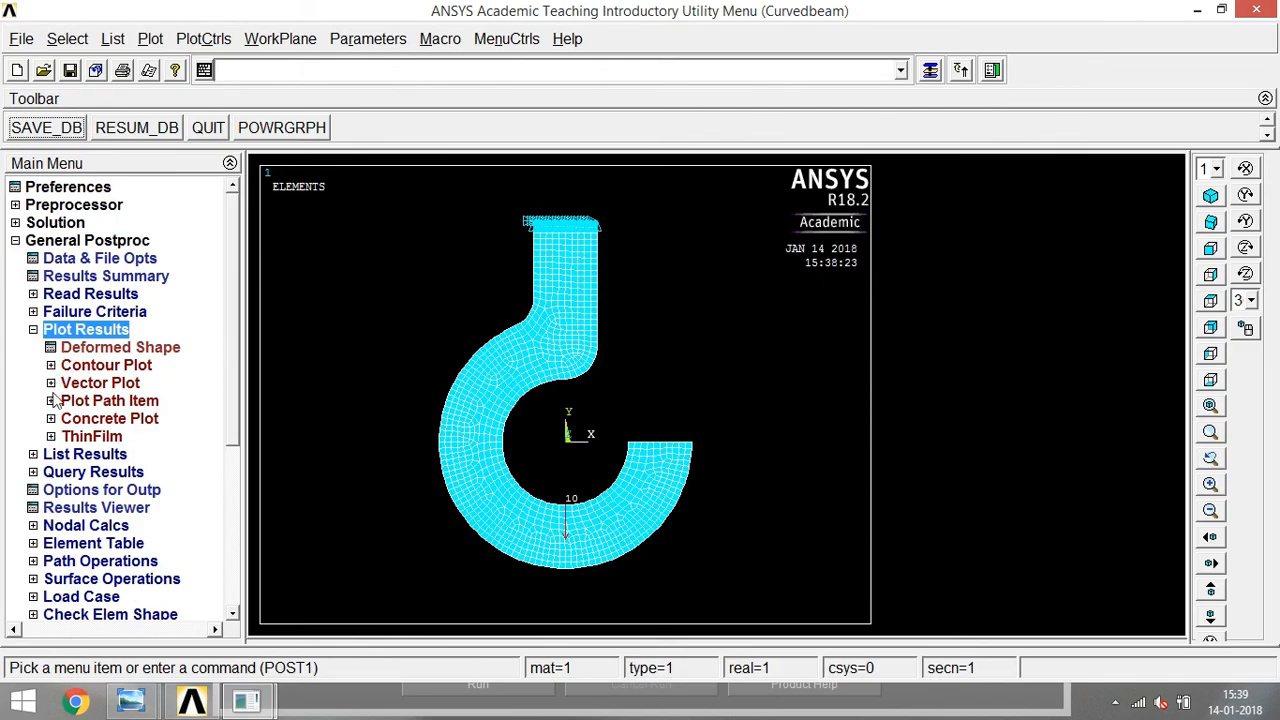
click(100, 365)
click(117, 383)
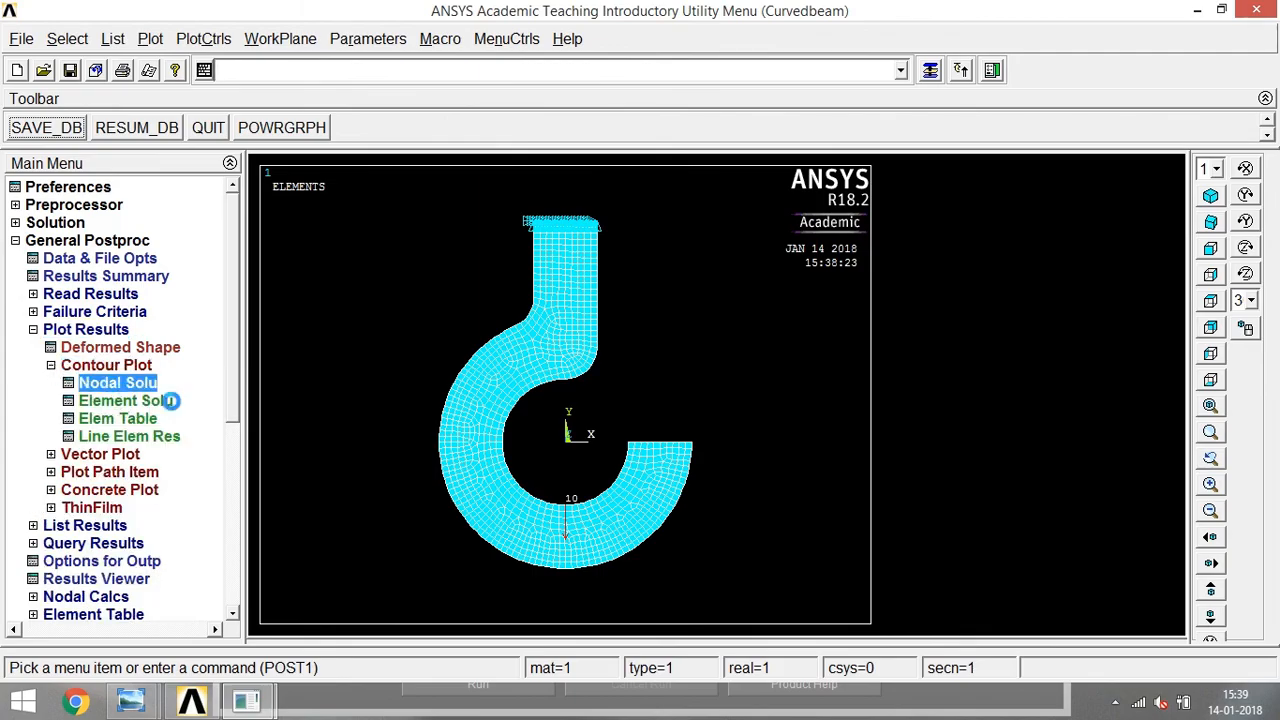
double_click(470, 163)
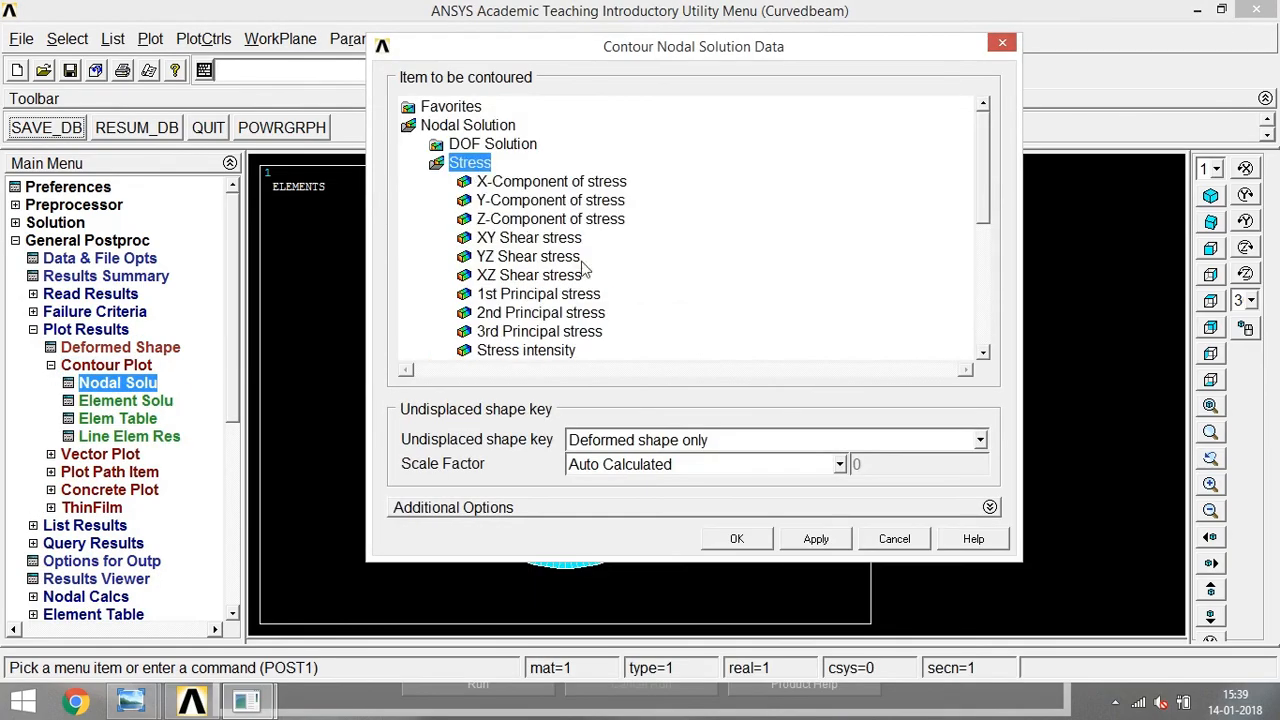
click(553, 201)
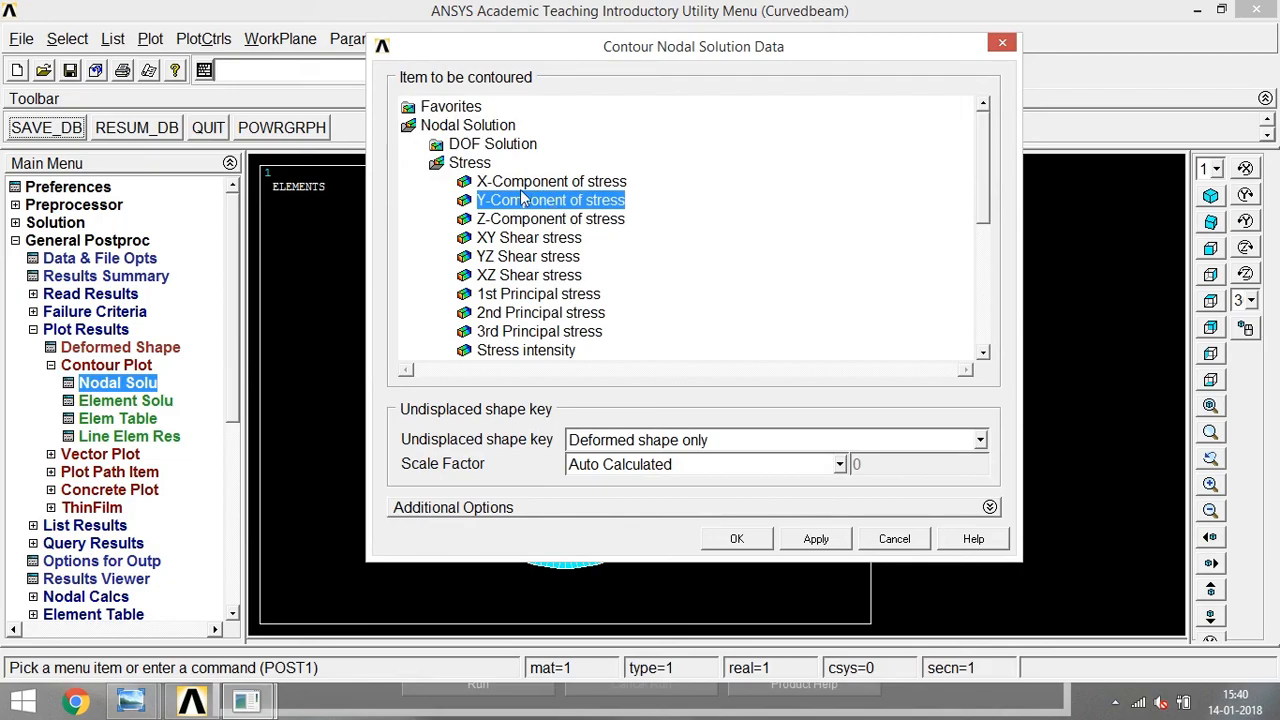
mouse_move(986, 185)
mouse_down()
mouse_move(987, 230)
mouse_move(986, 173)
mouse_up()
click(762, 545)
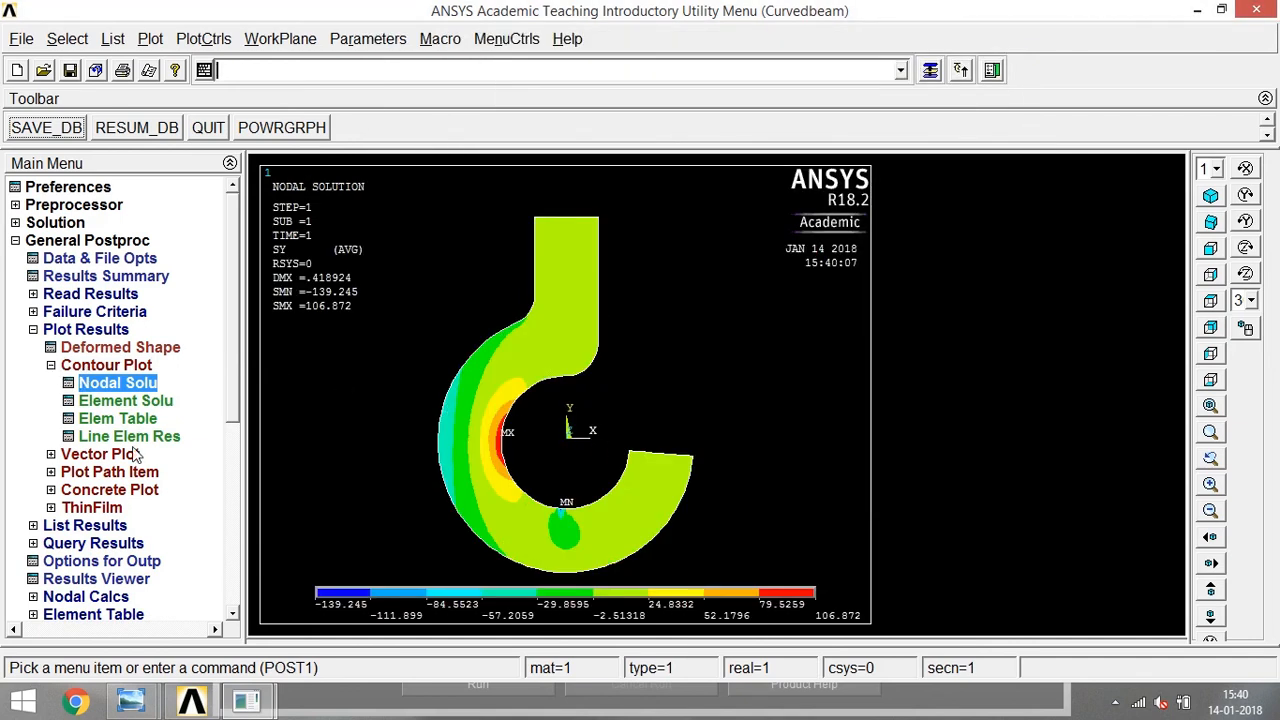
click(51, 365)
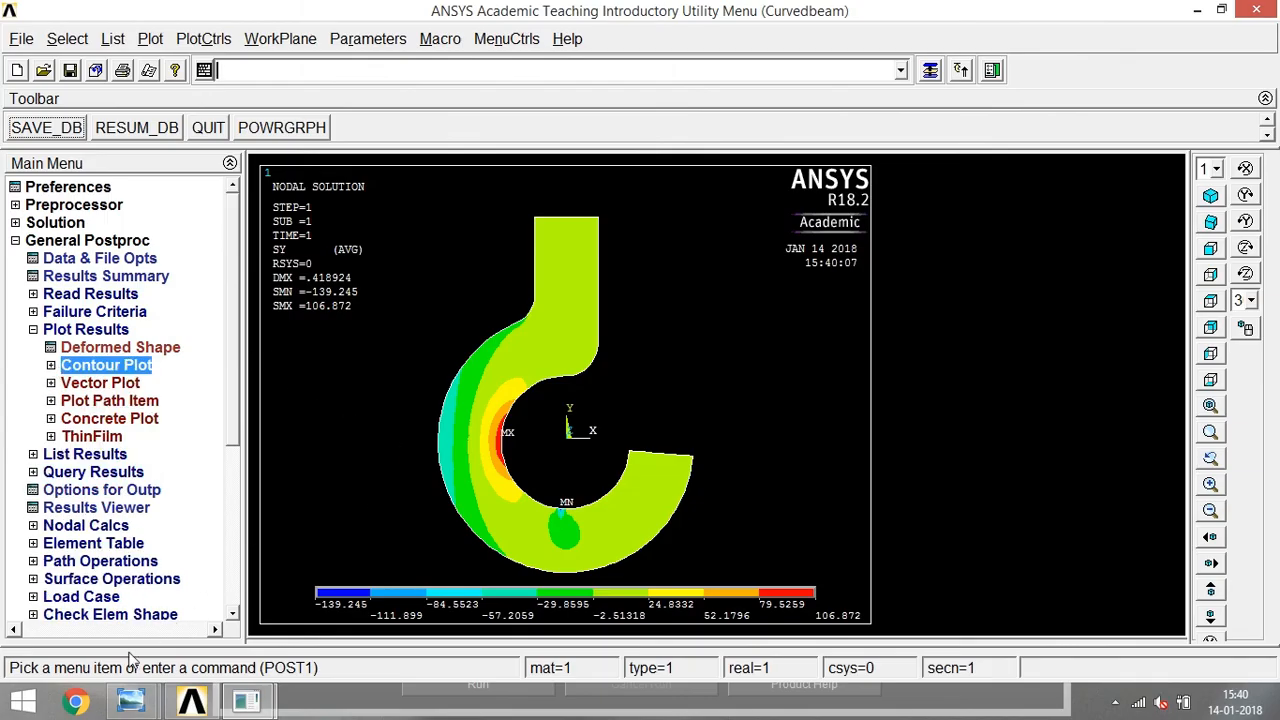
Switch to Windows Photo Viewer to reread the crane hook problem's required results, and return to ANSYS.
mouse_move(130, 700)
click(320, 595)
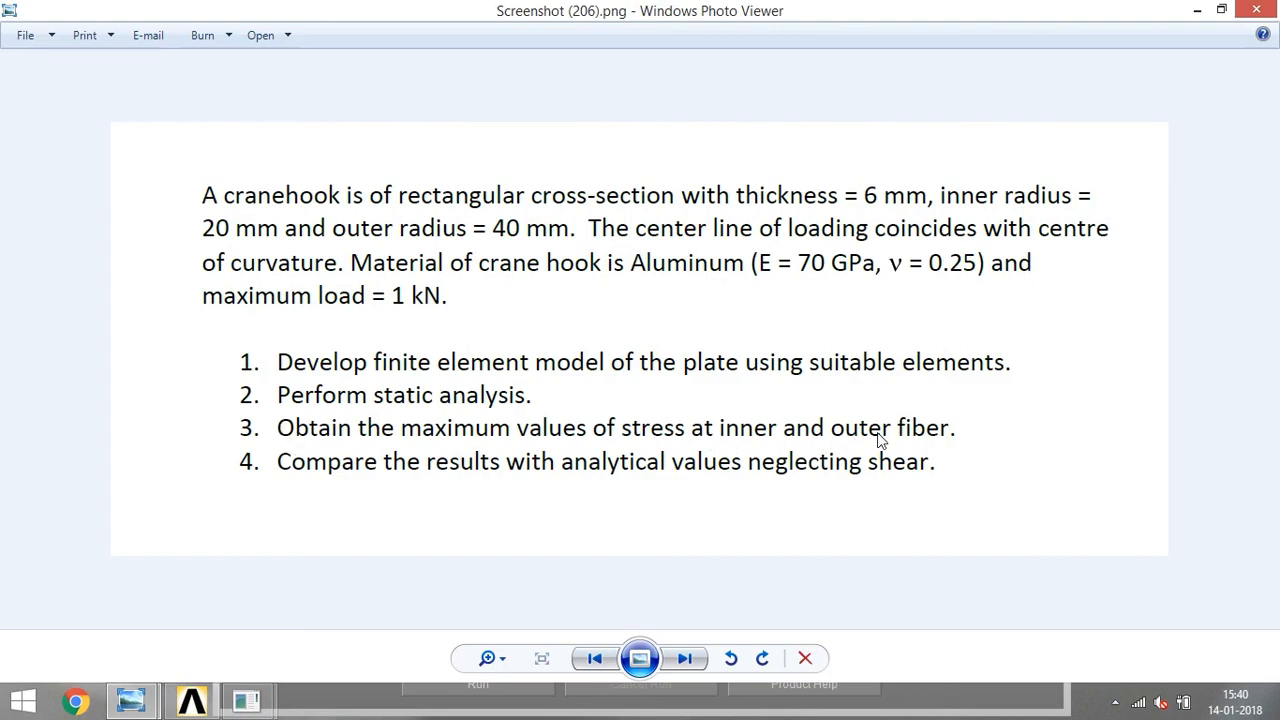
click(1197, 10)
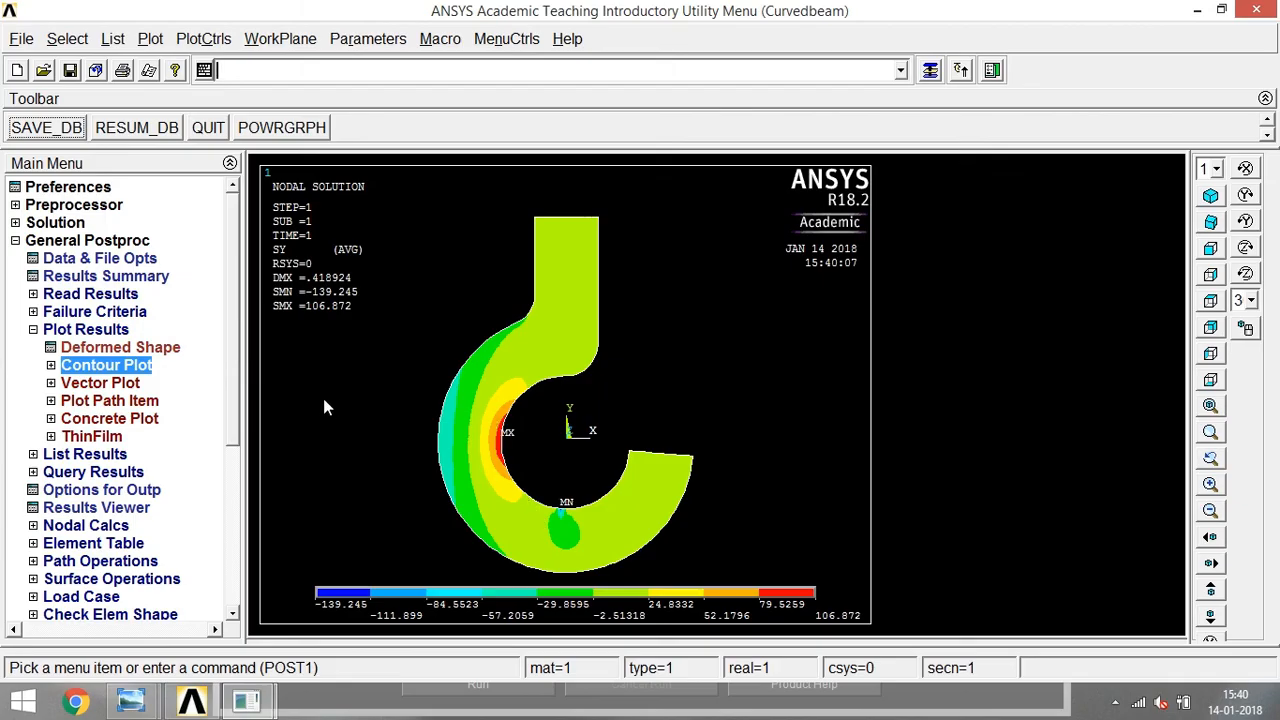
click(33, 331)
click(33, 331)
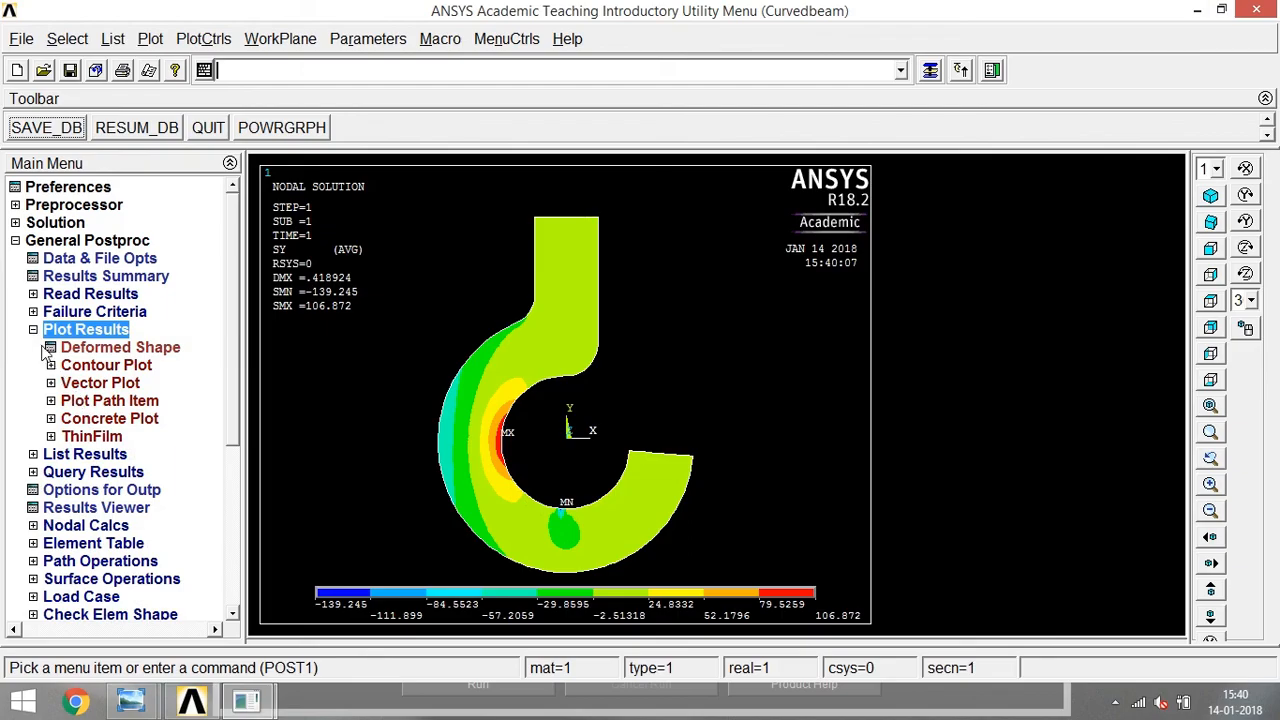
click(33, 330)
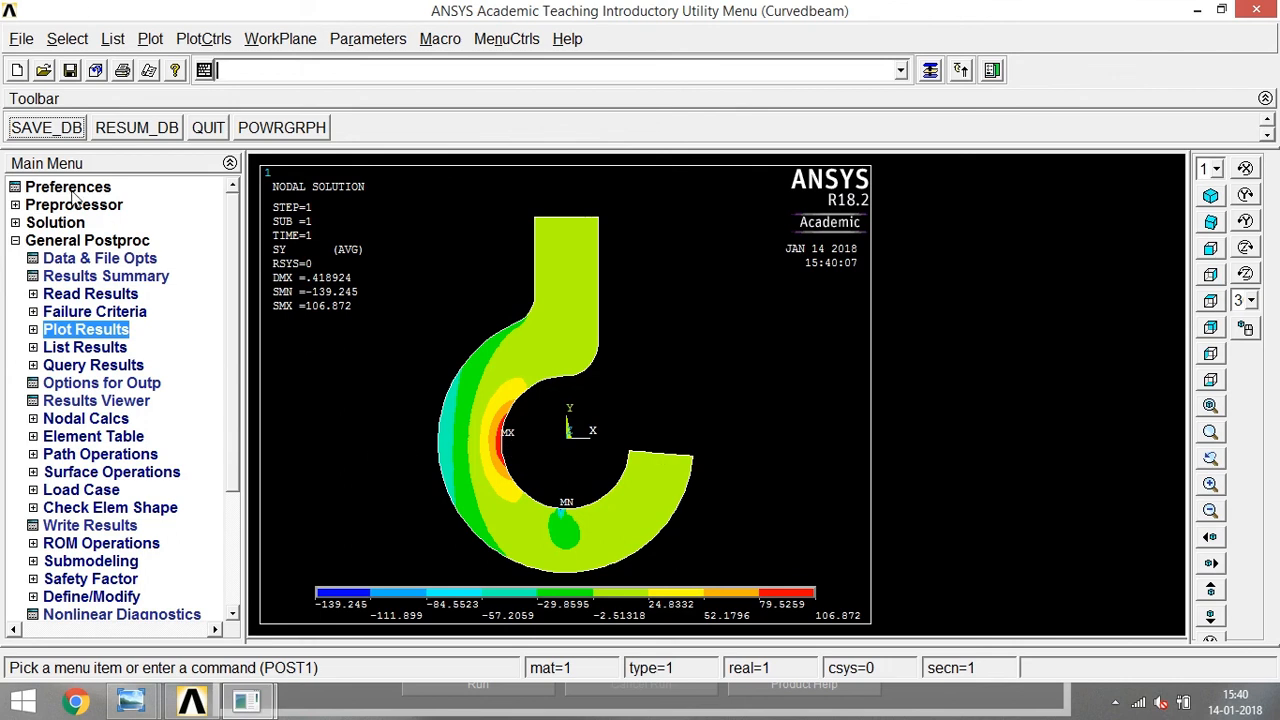
Create a straight line across the ring's horizontal section opposite the hook opening, joining the outer and inner arc keypoints.
click(15, 240)
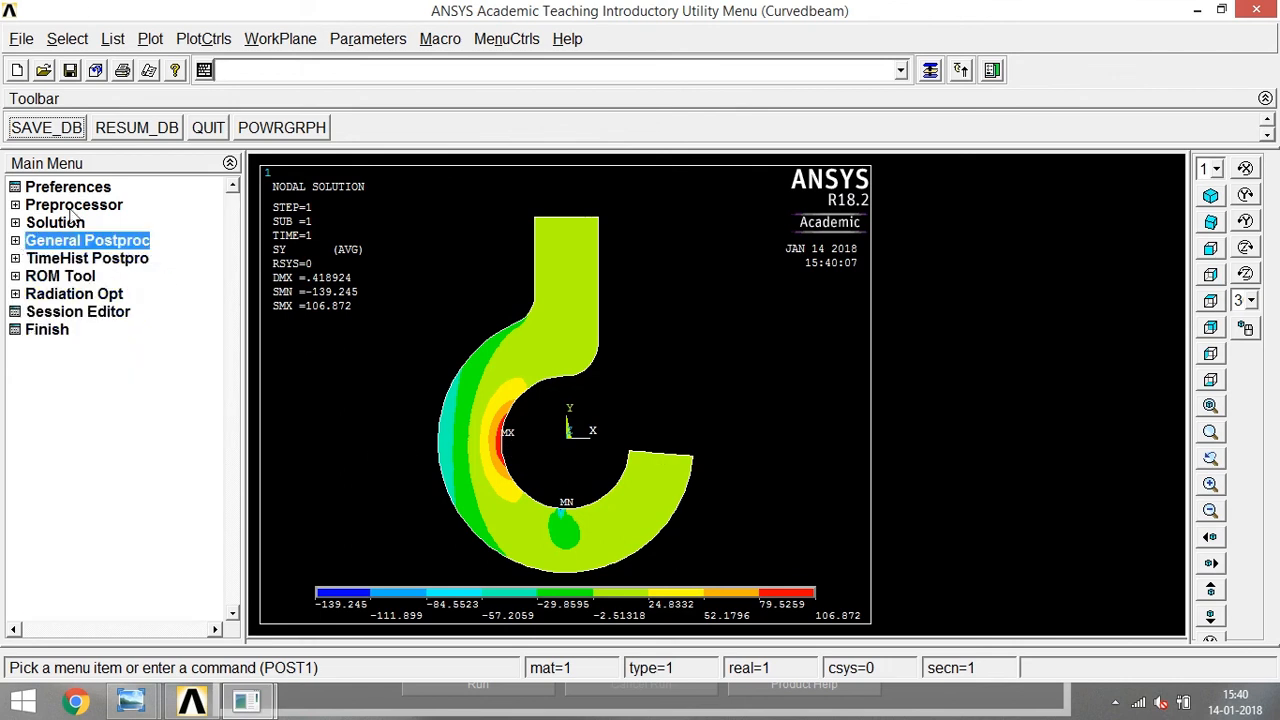
click(15, 204)
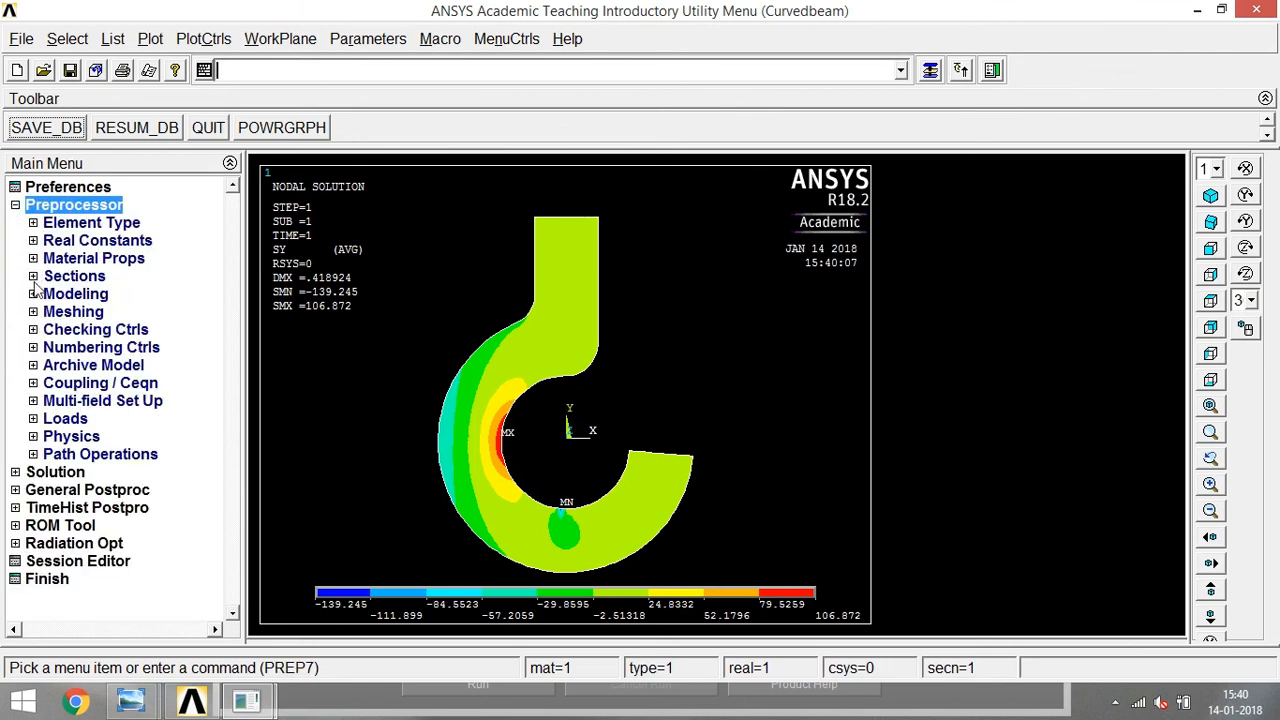
click(42, 260)
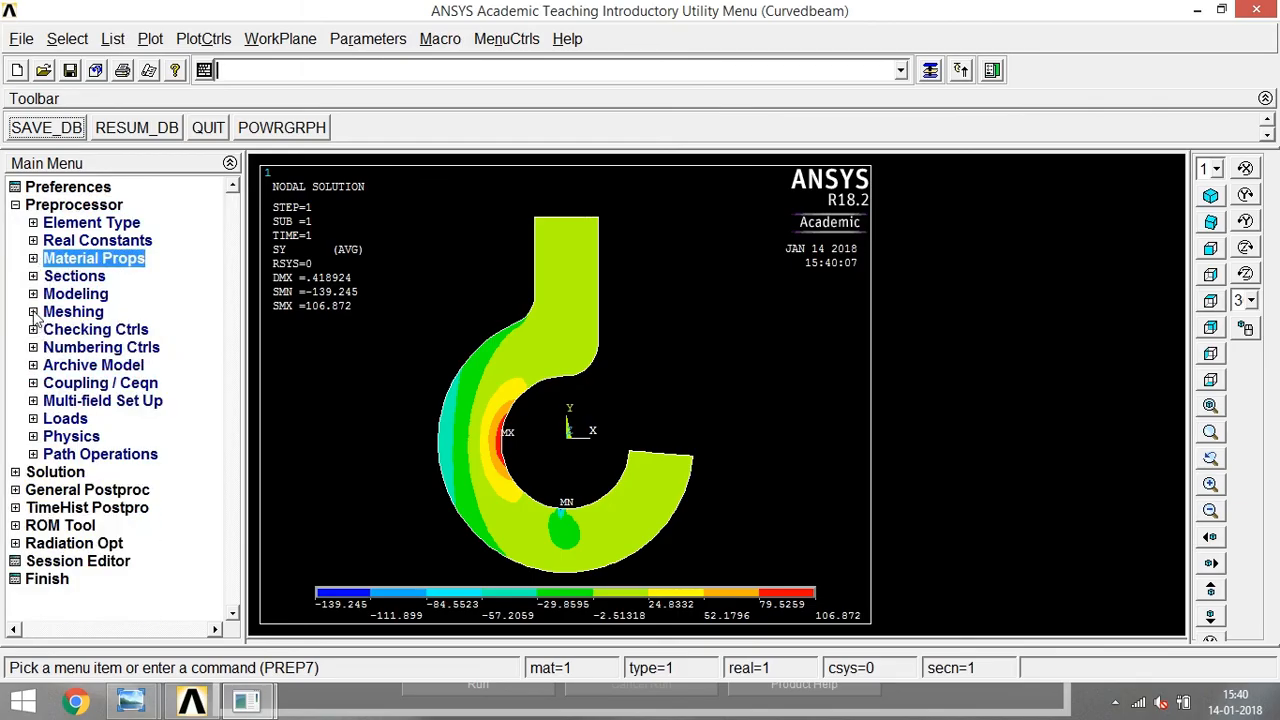
click(33, 294)
click(51, 312)
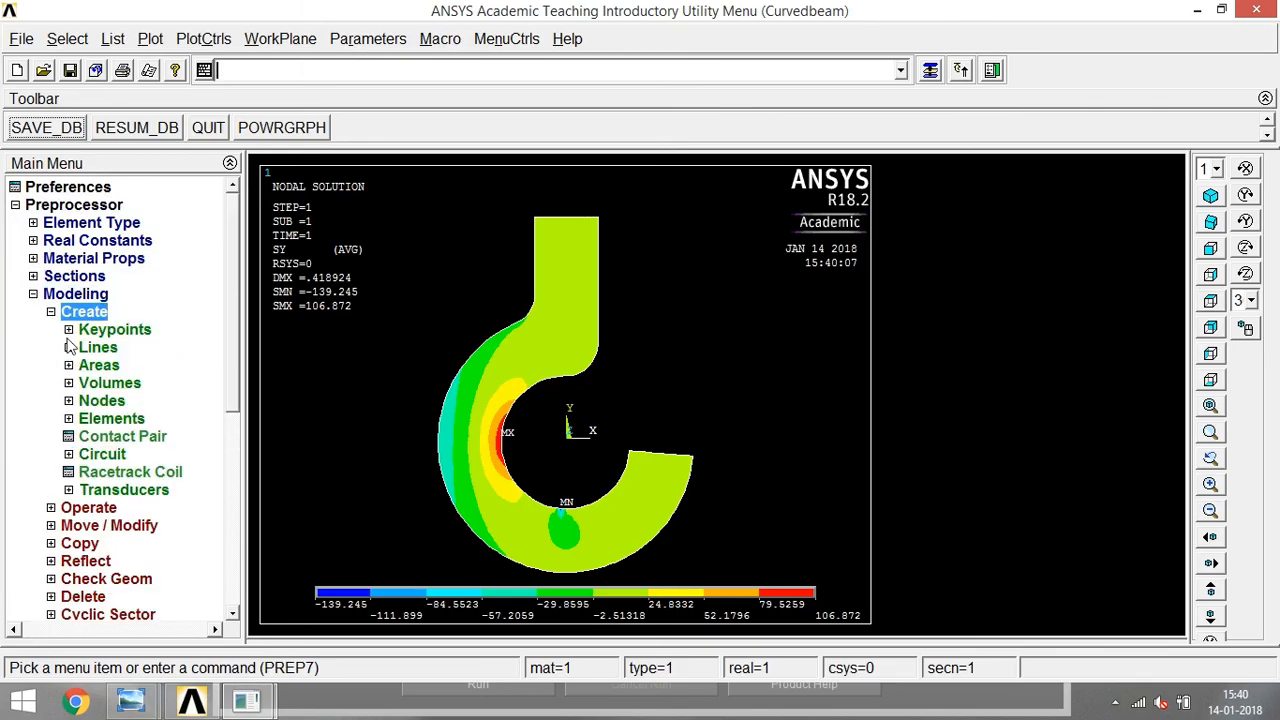
click(68, 347)
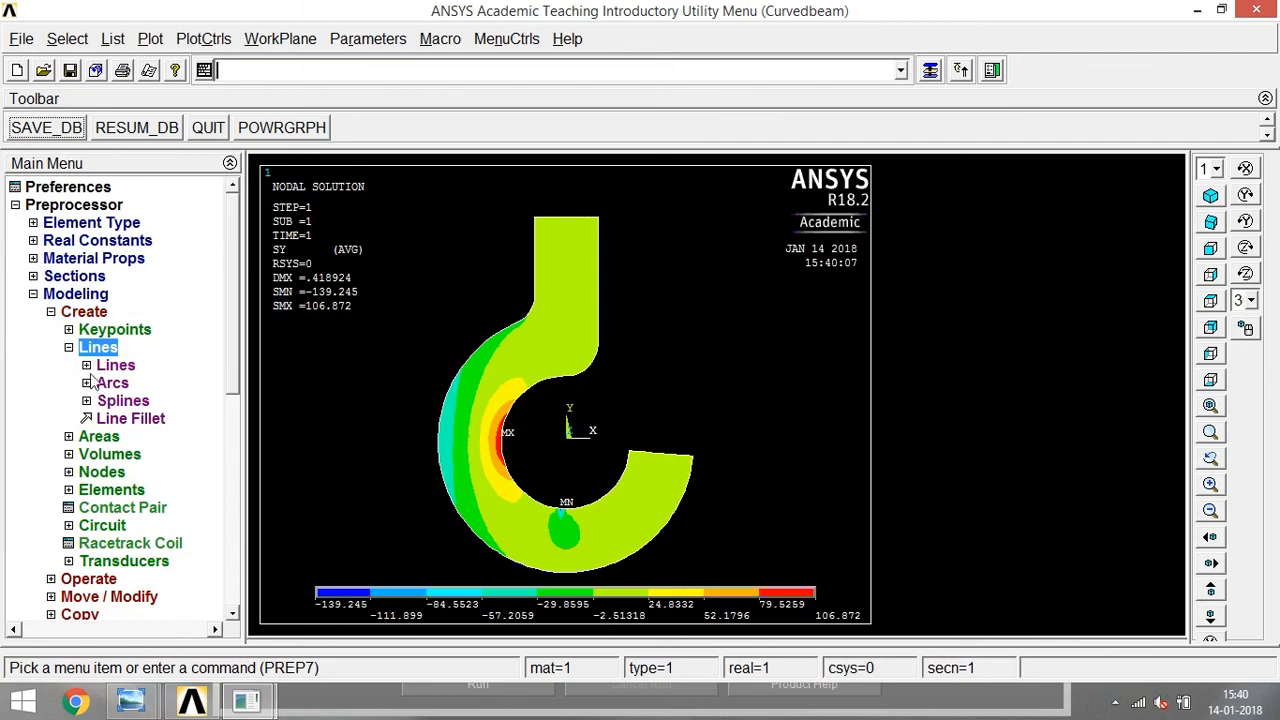
click(115, 365)
click(140, 383)
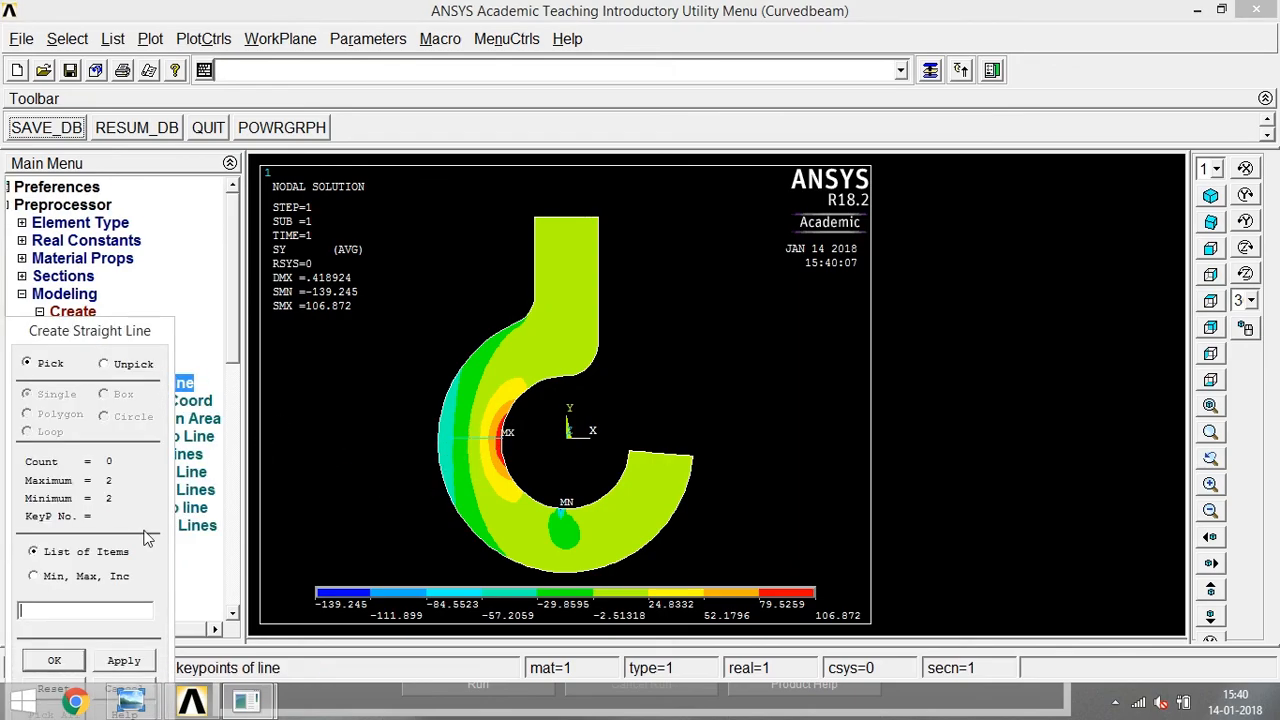
click(68, 659)
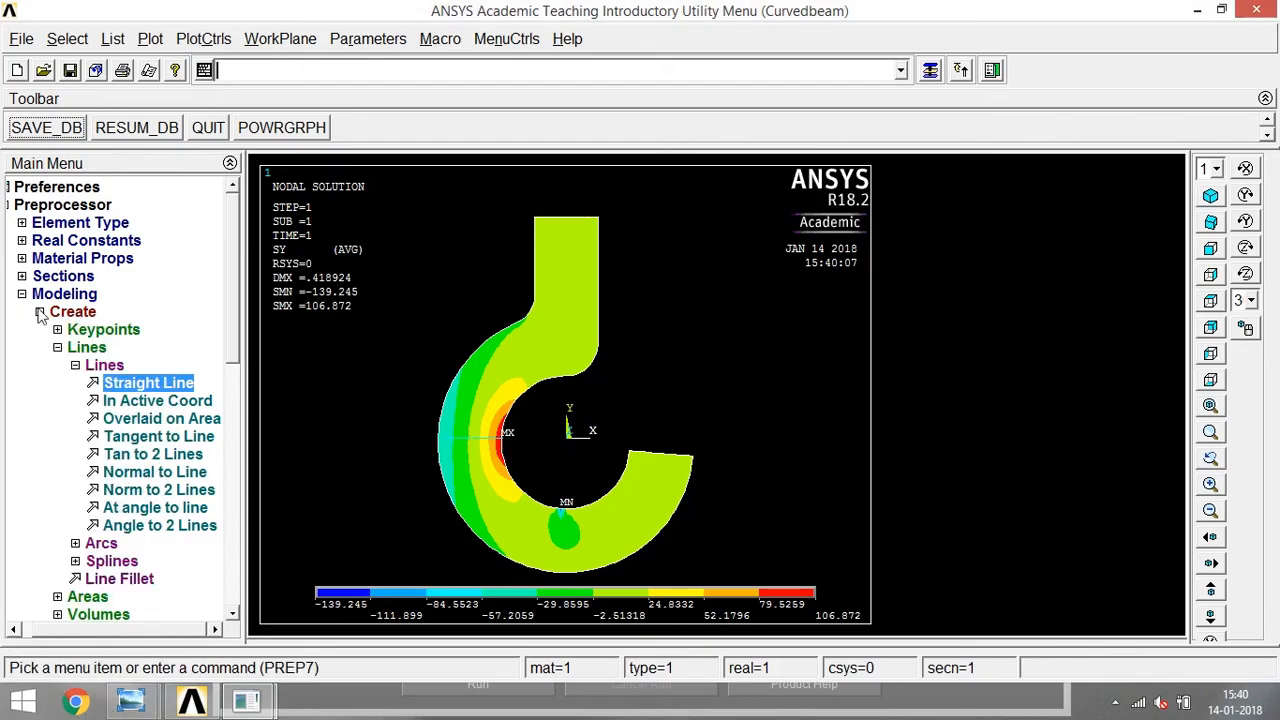
click(58, 347)
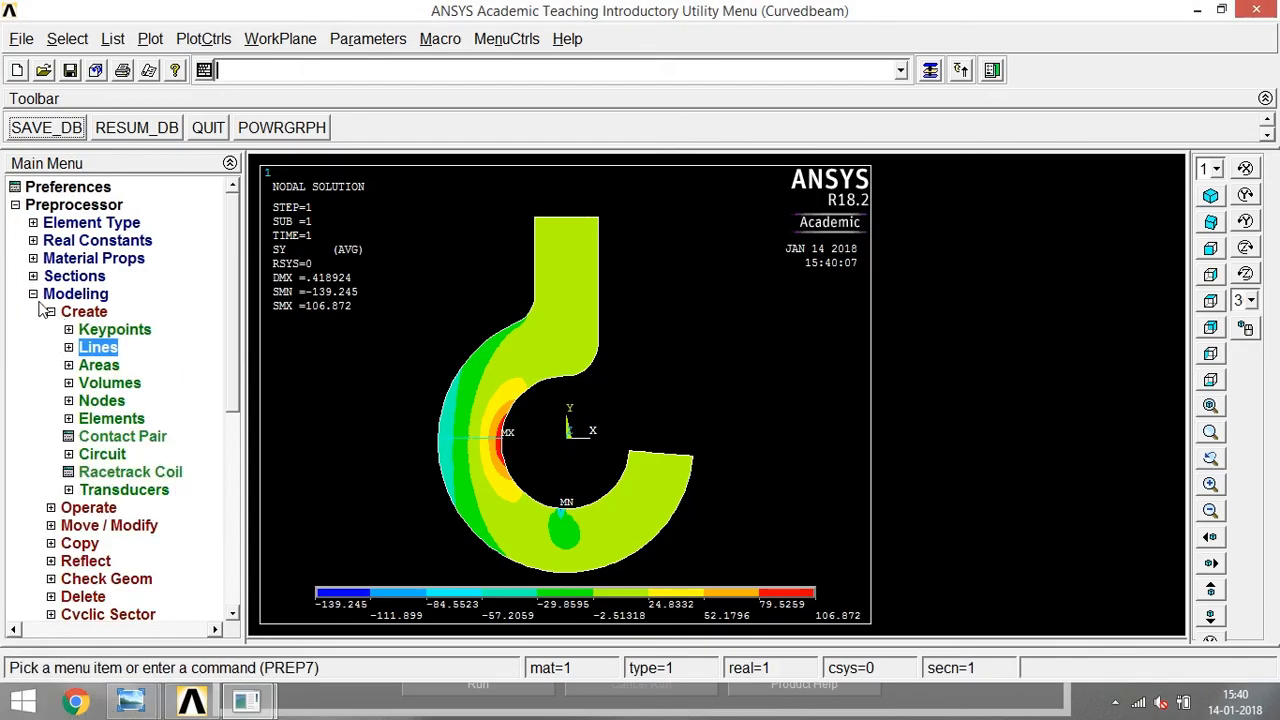
click(48, 313)
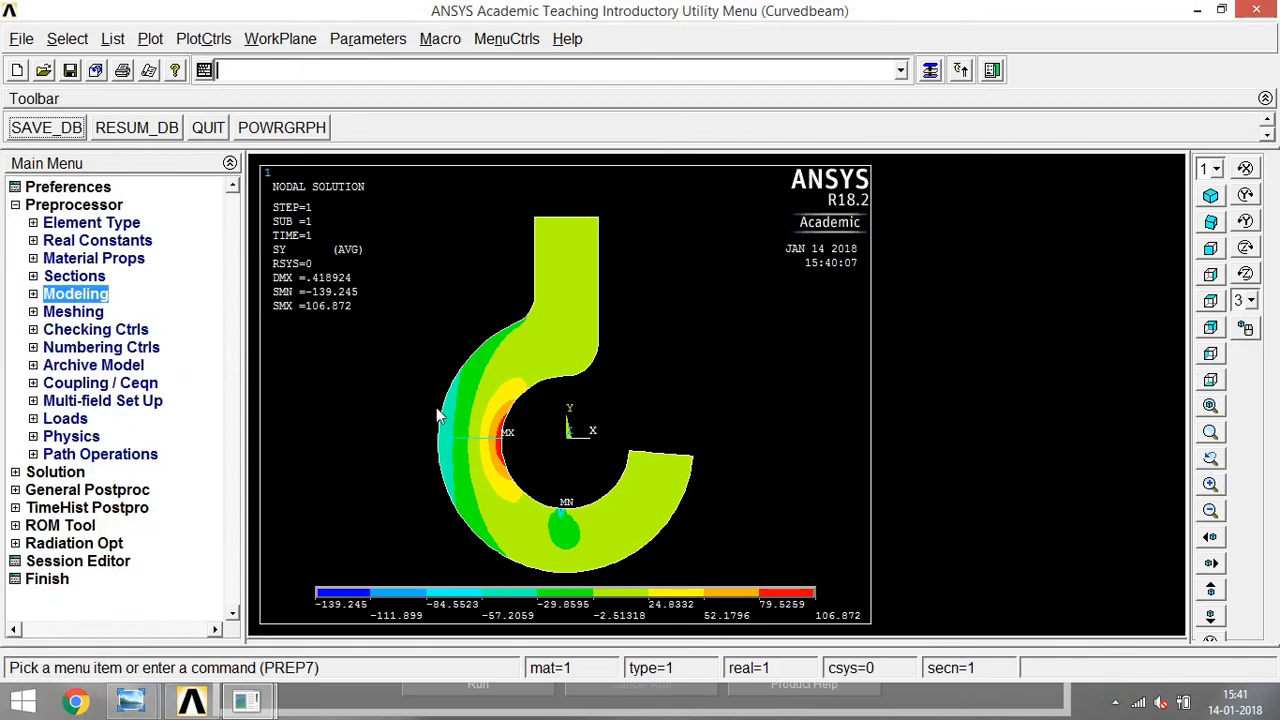
Display all model entities together in a multi-plot, enlarged around the ring's horizontal section opposite the hook opening.
click(152, 39)
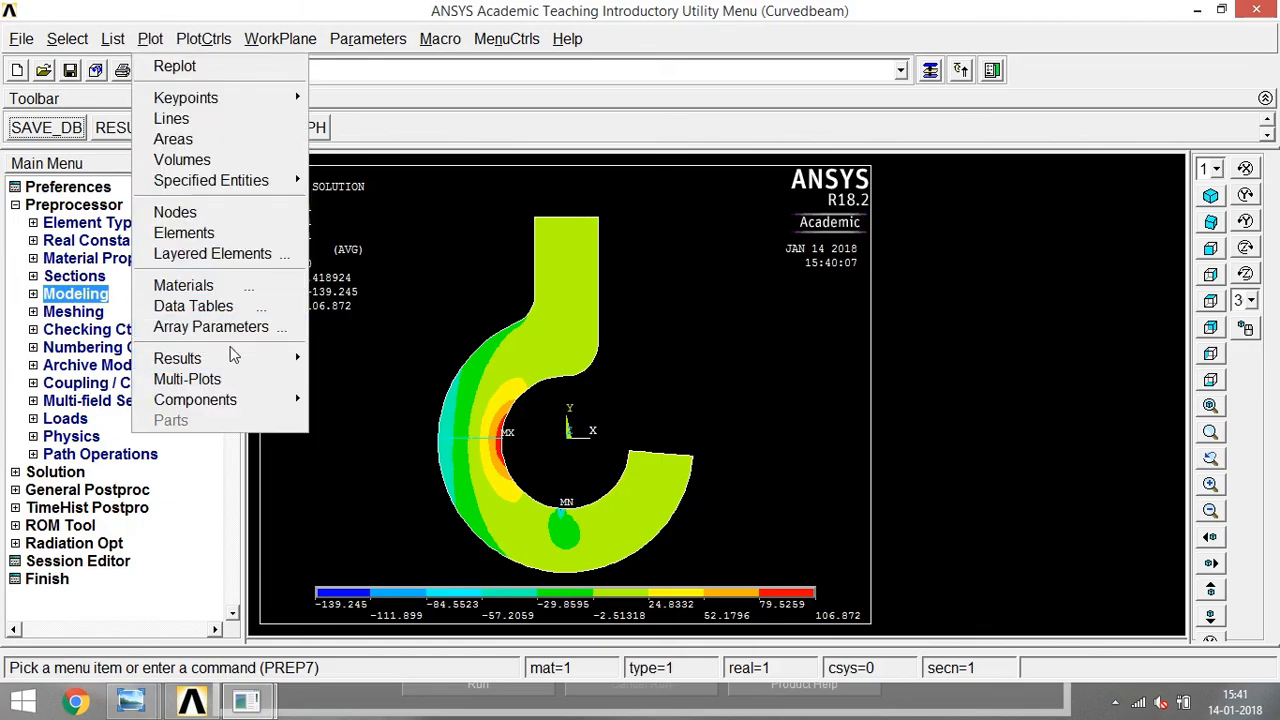
click(187, 380)
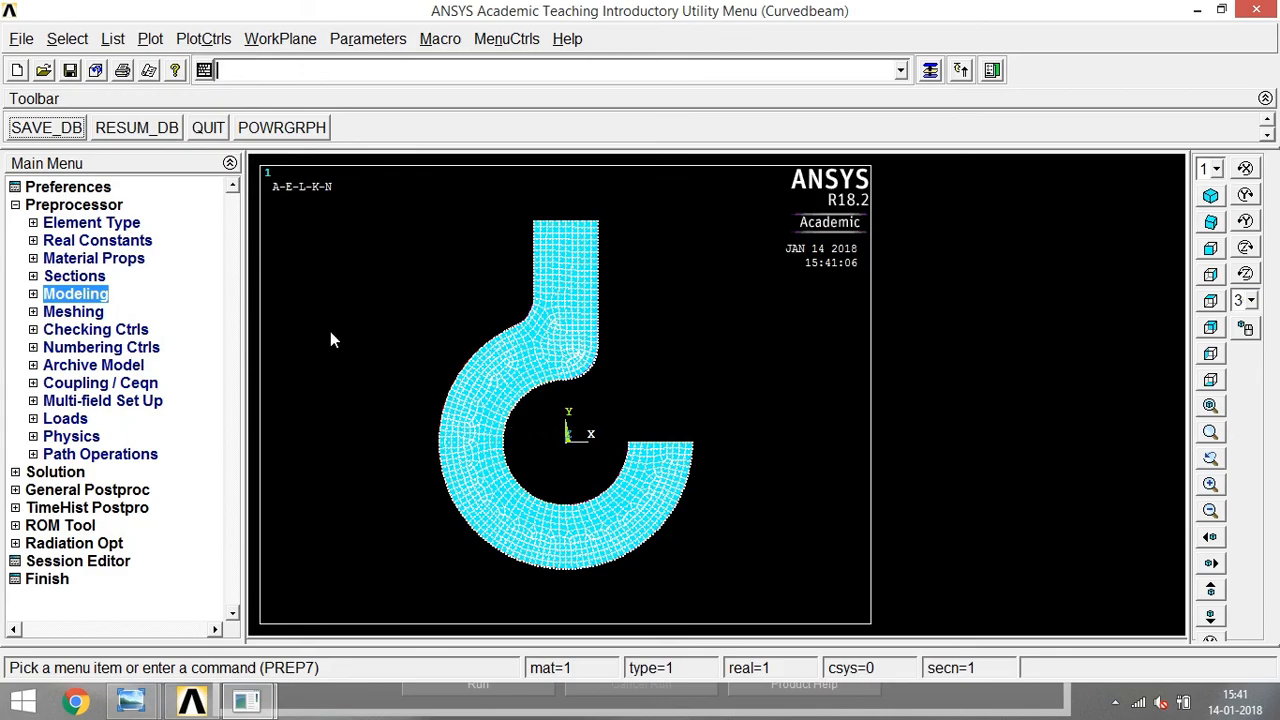
click(150, 39)
click(187, 377)
drag(404, 406, 572, 482)
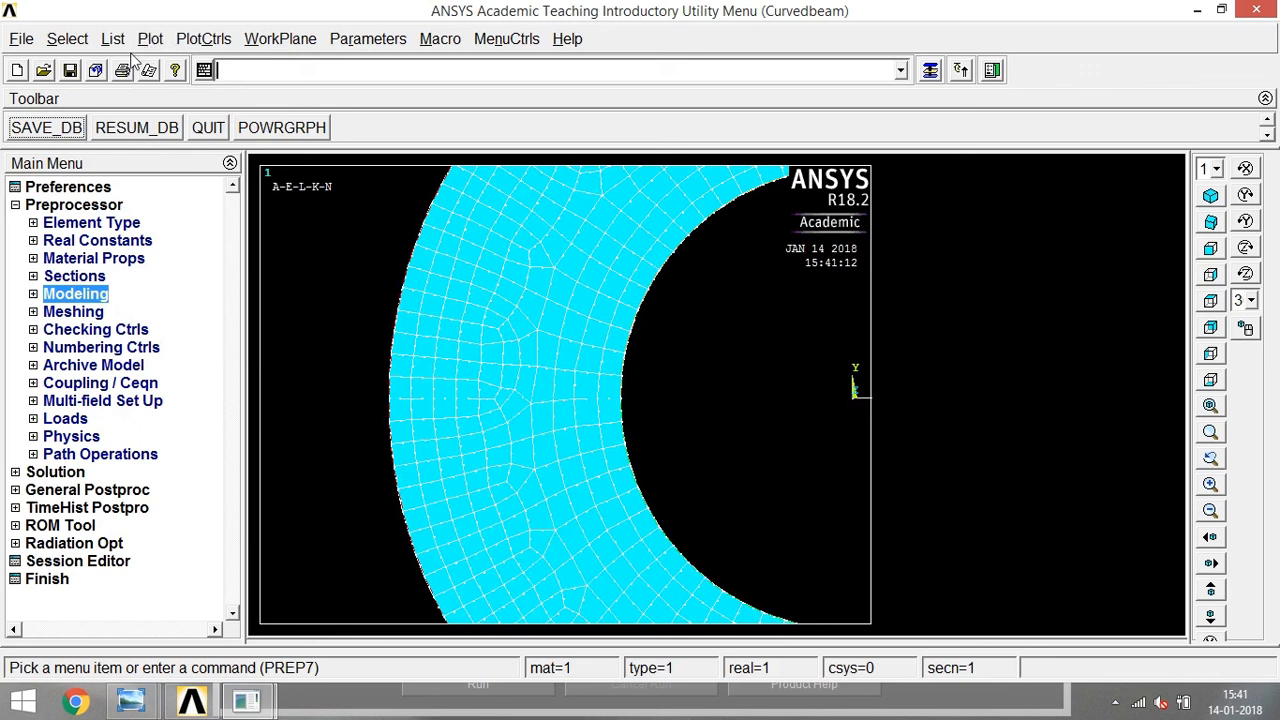
Start a subgrid solution query in the General Postprocessor for stress in the Y-direction (SY).
click(15, 490)
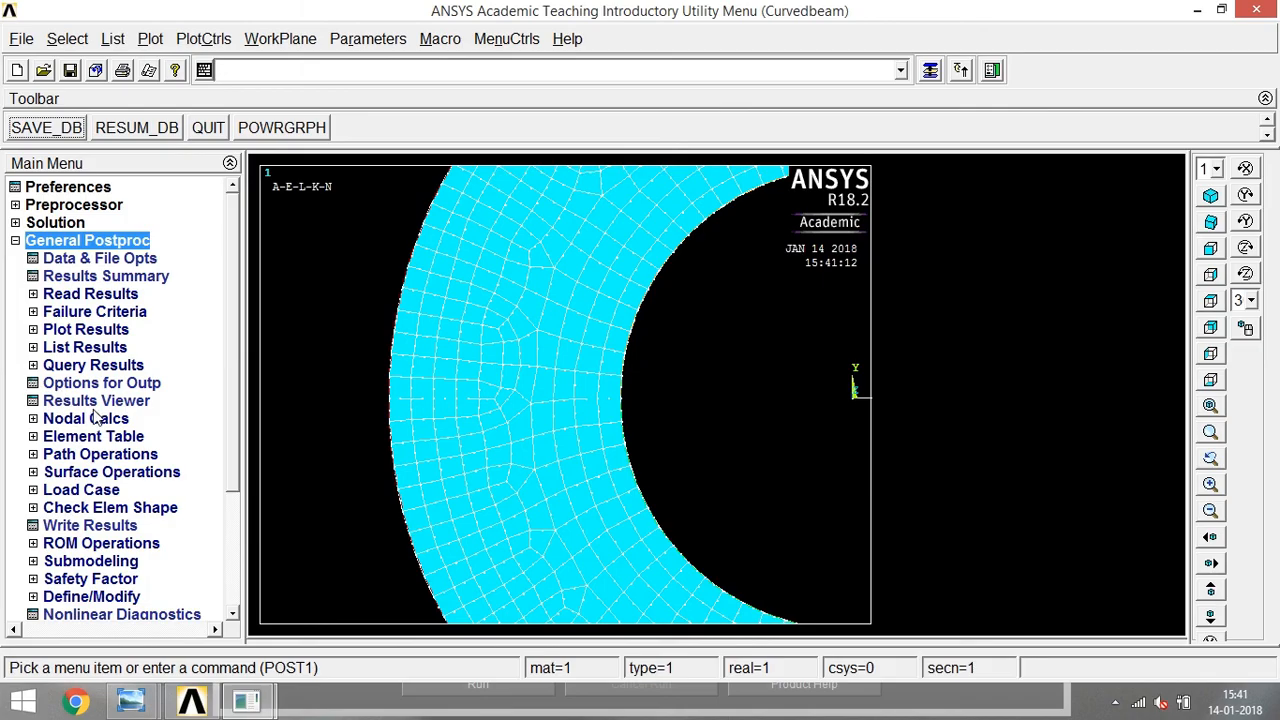
click(45, 366)
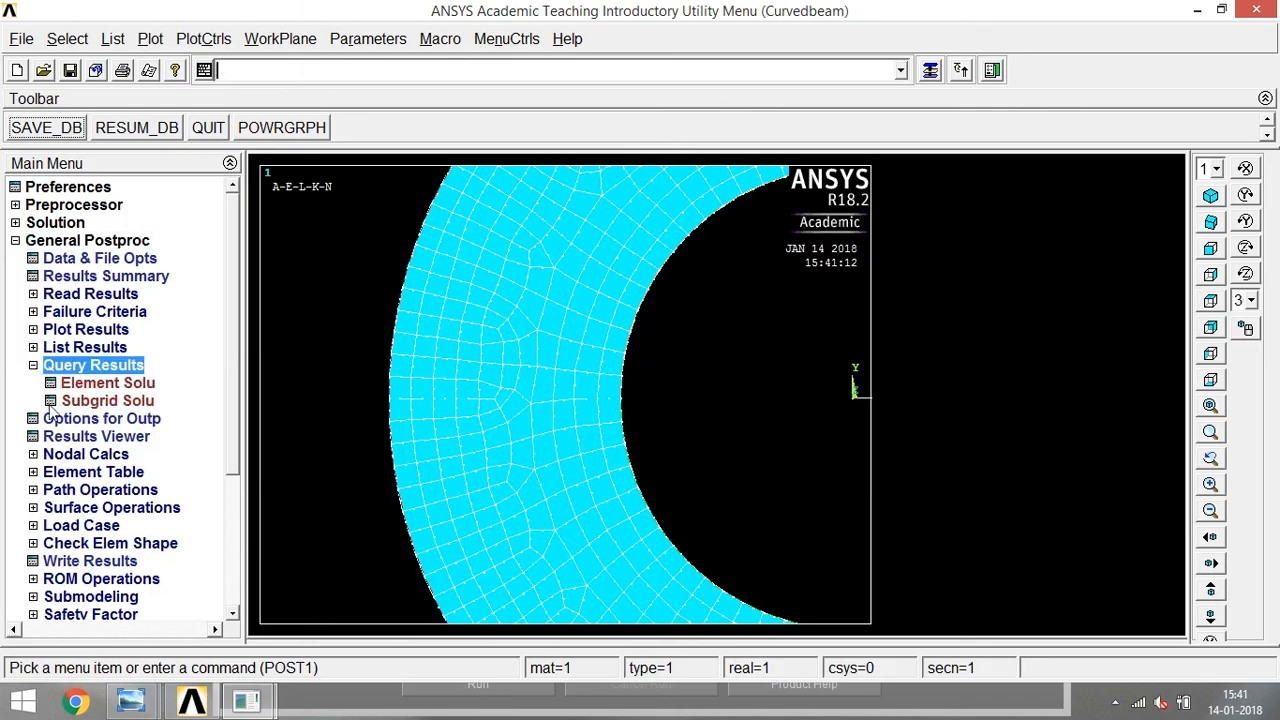
click(100, 401)
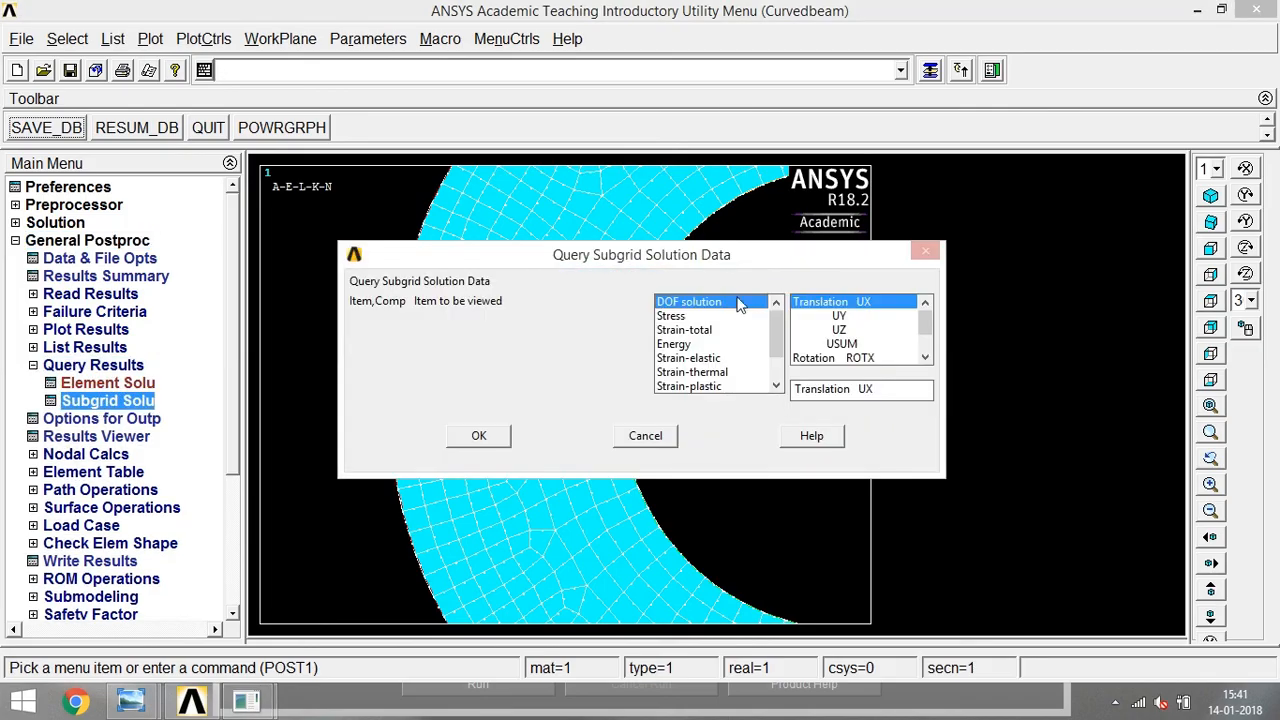
click(712, 316)
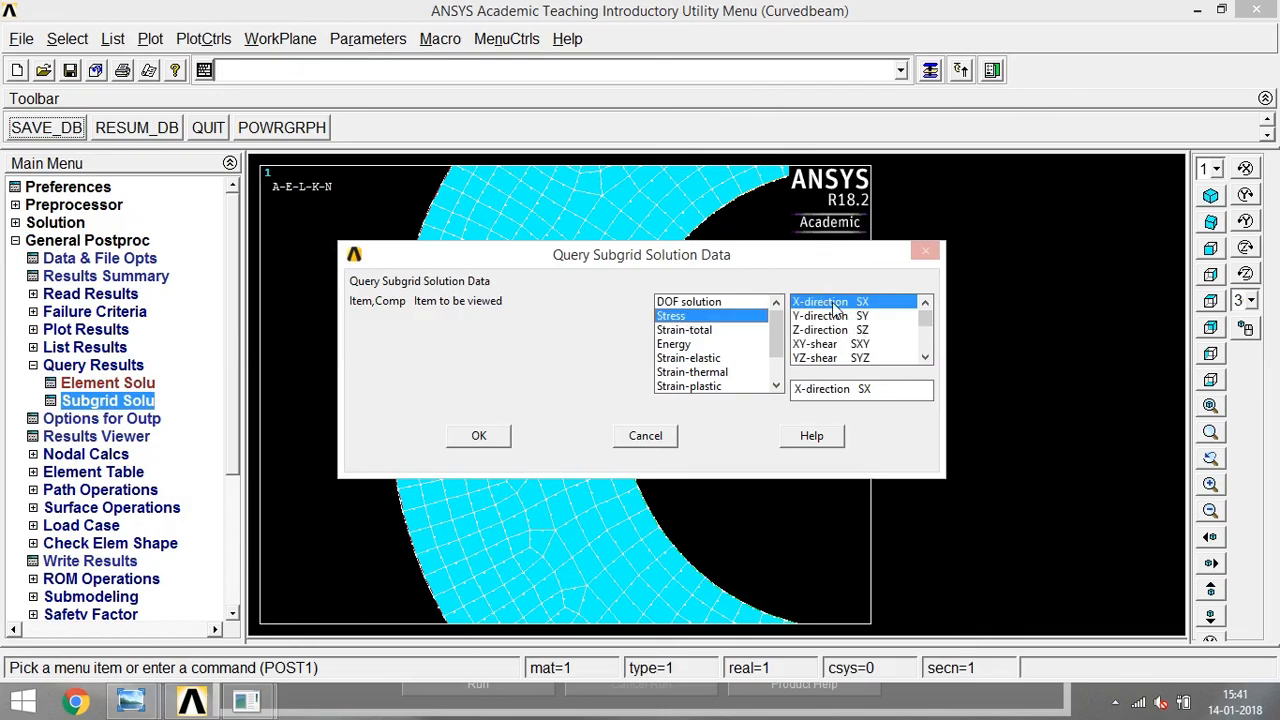
click(840, 317)
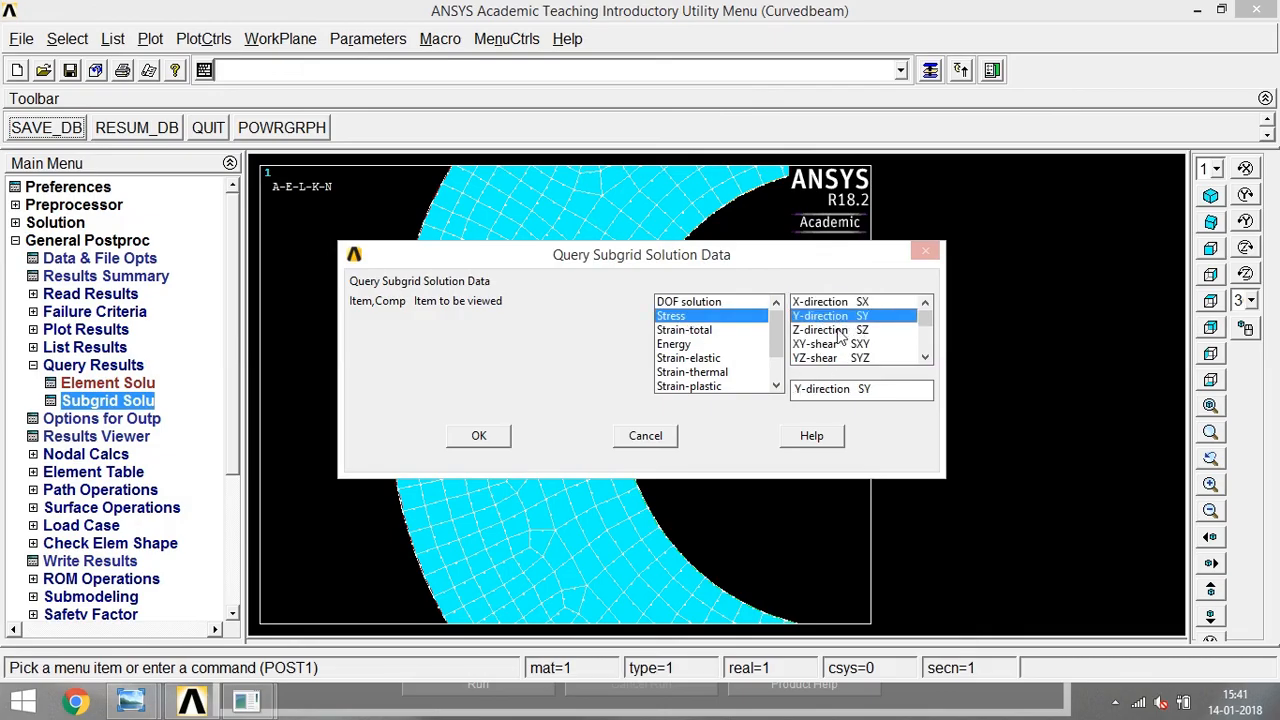
click(479, 437)
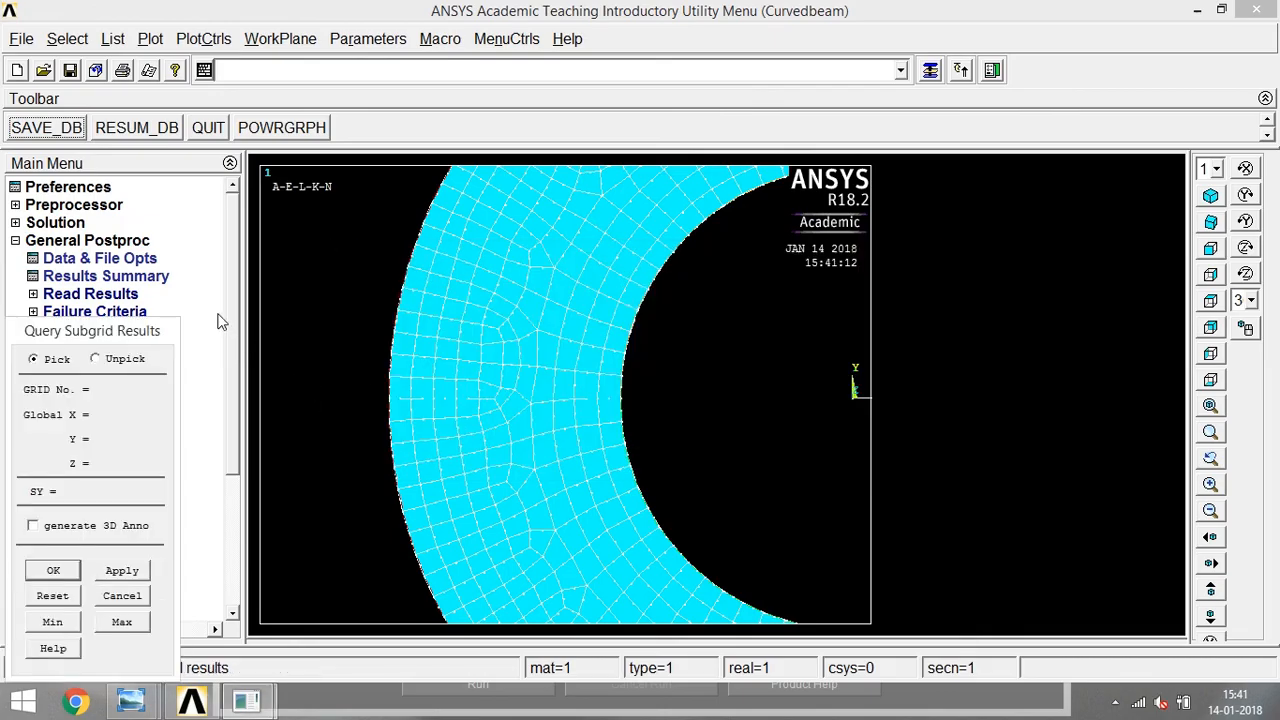
Plot only the lines and query the Y-stress at the inner and outer ends of the horizontal section line.
click(152, 38)
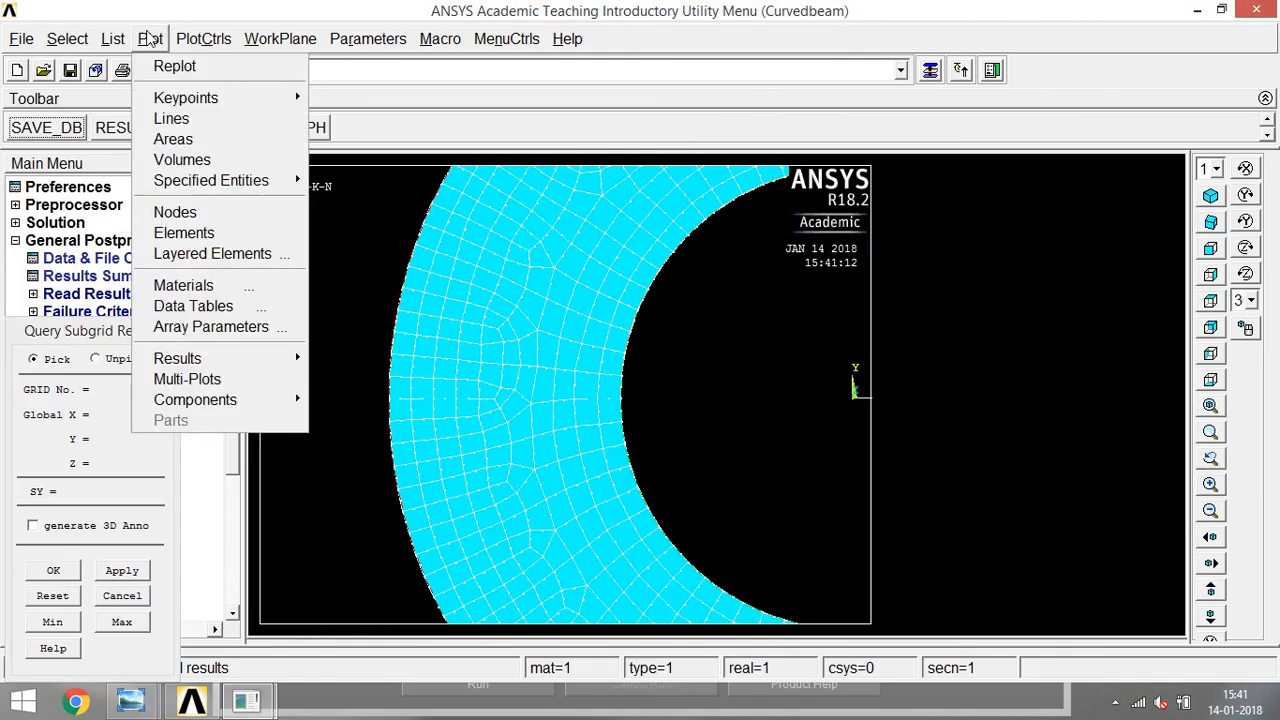
click(208, 121)
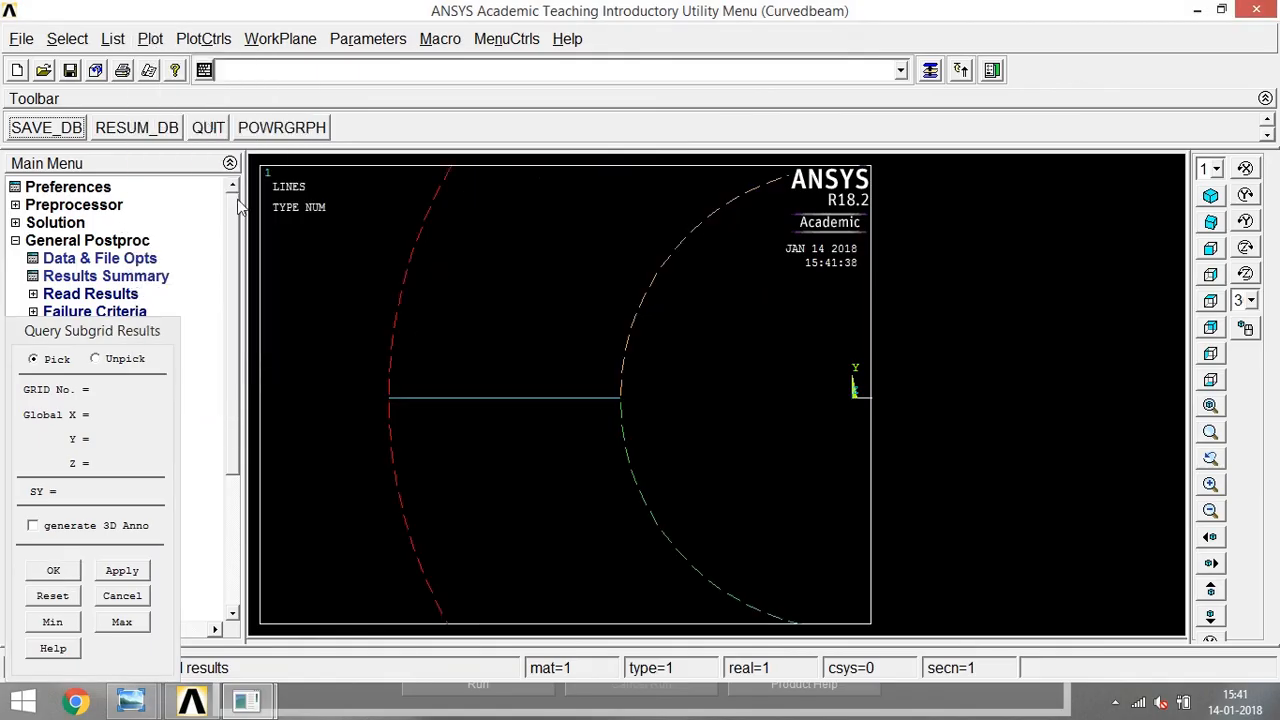
click(619, 397)
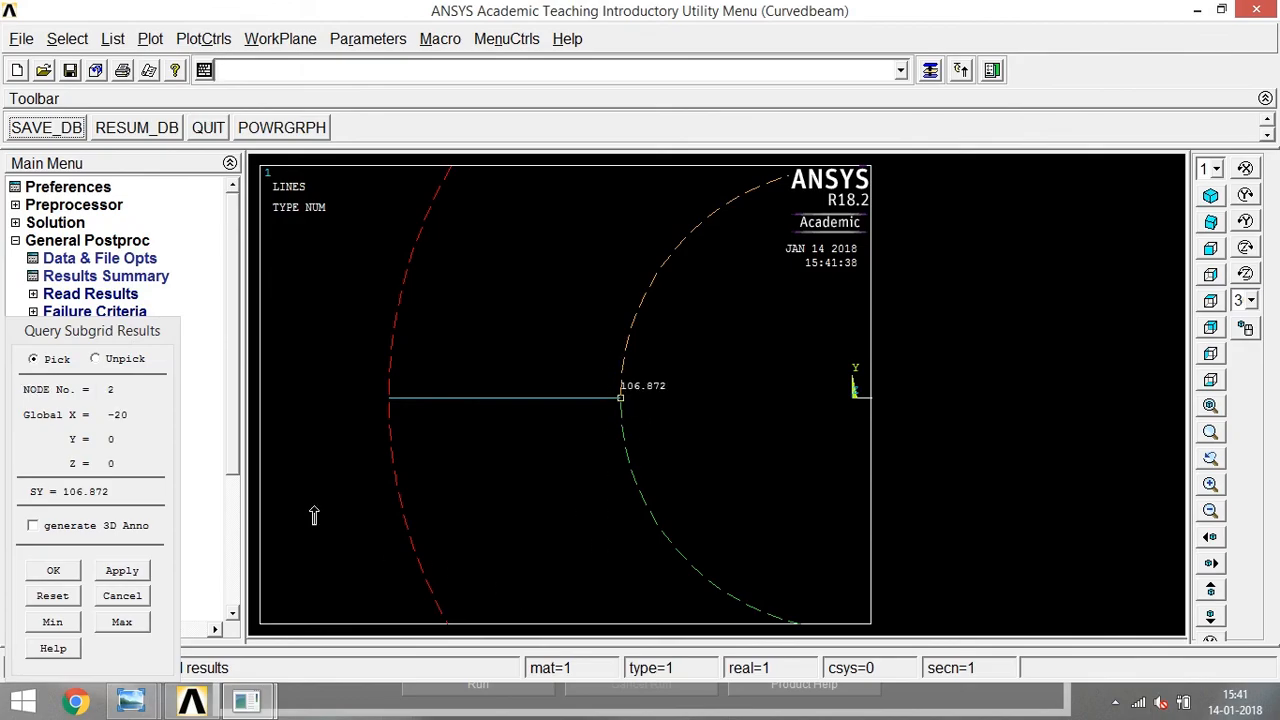
click(388, 400)
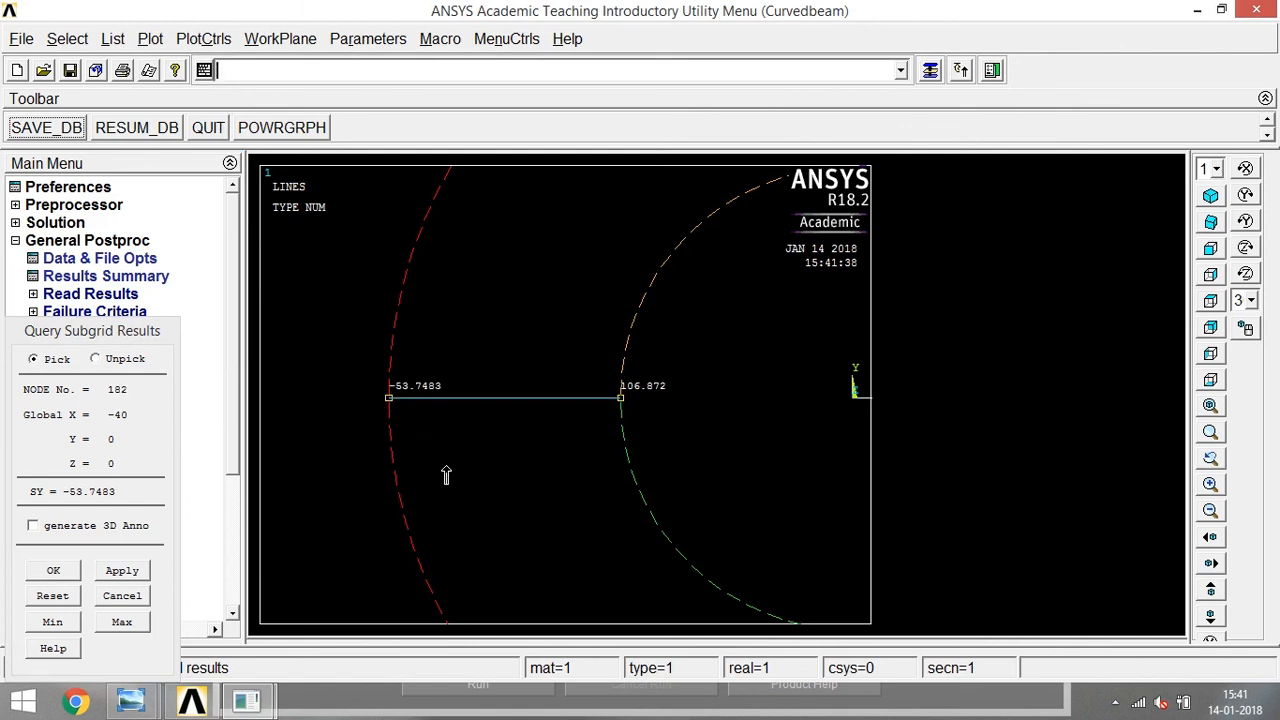
Query the Y-stress at three intermediate points along the section line and at one point inside the ring above it.
click(503, 402)
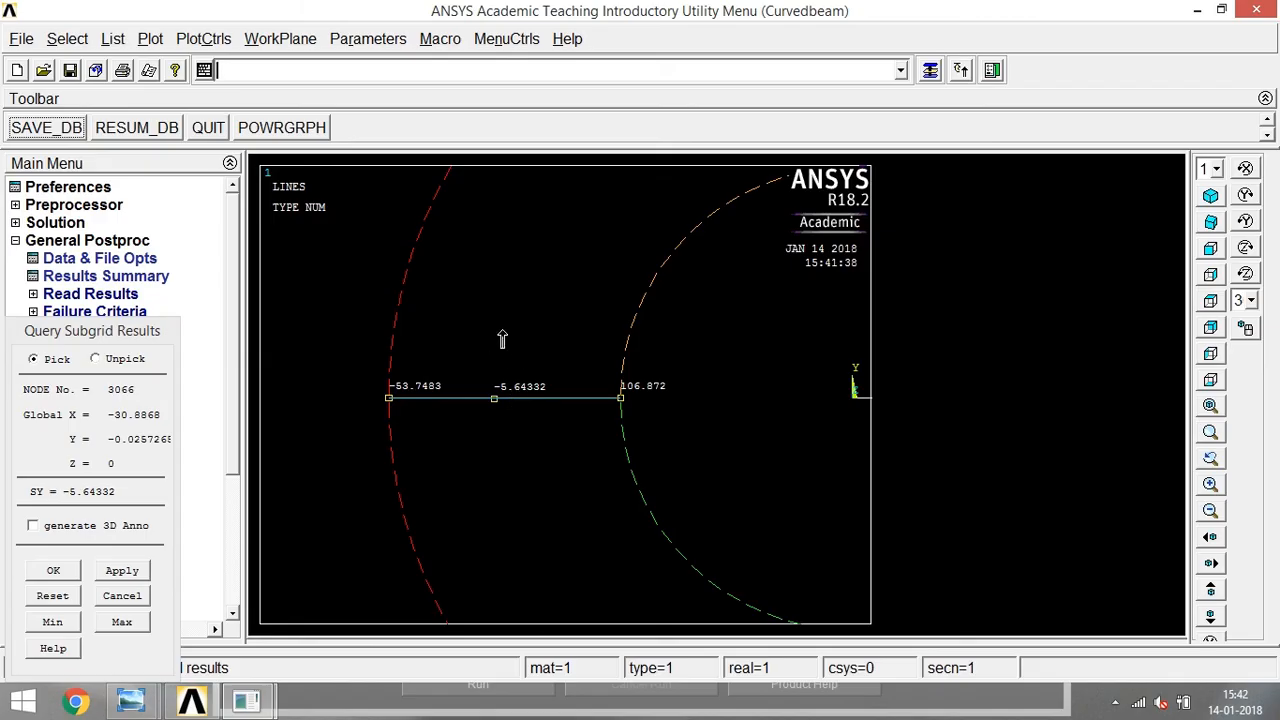
click(551, 404)
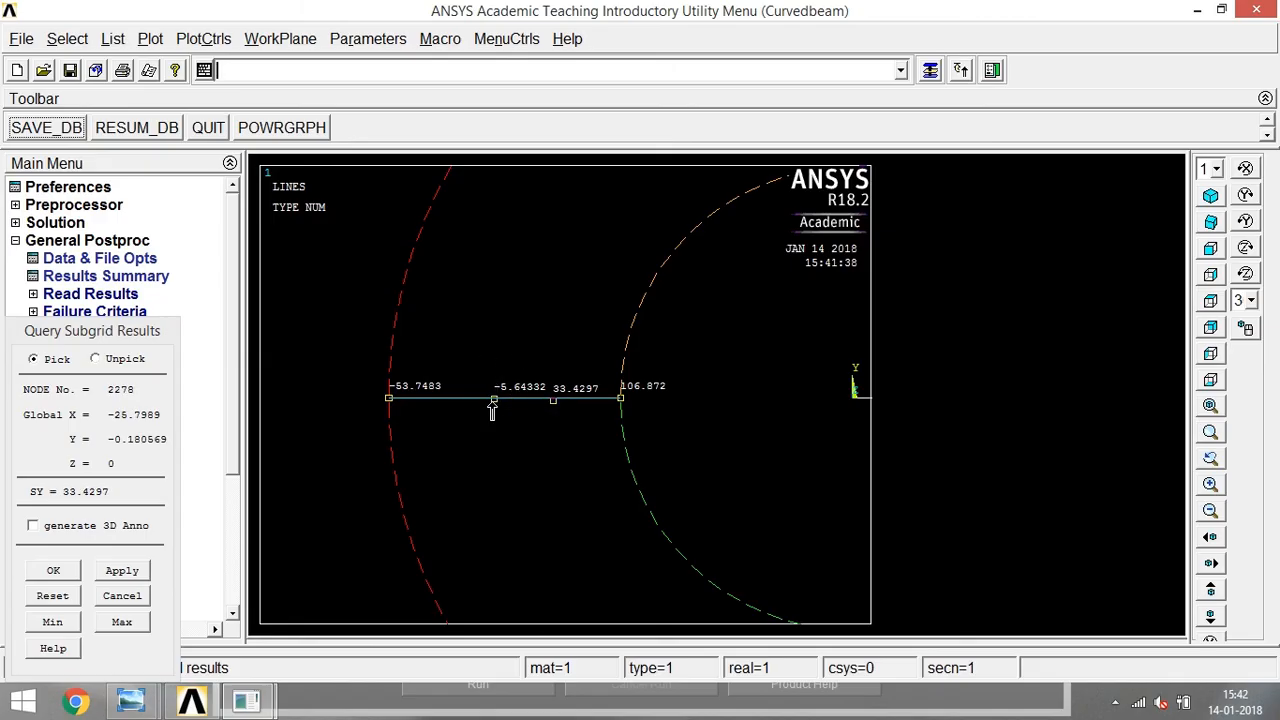
click(436, 404)
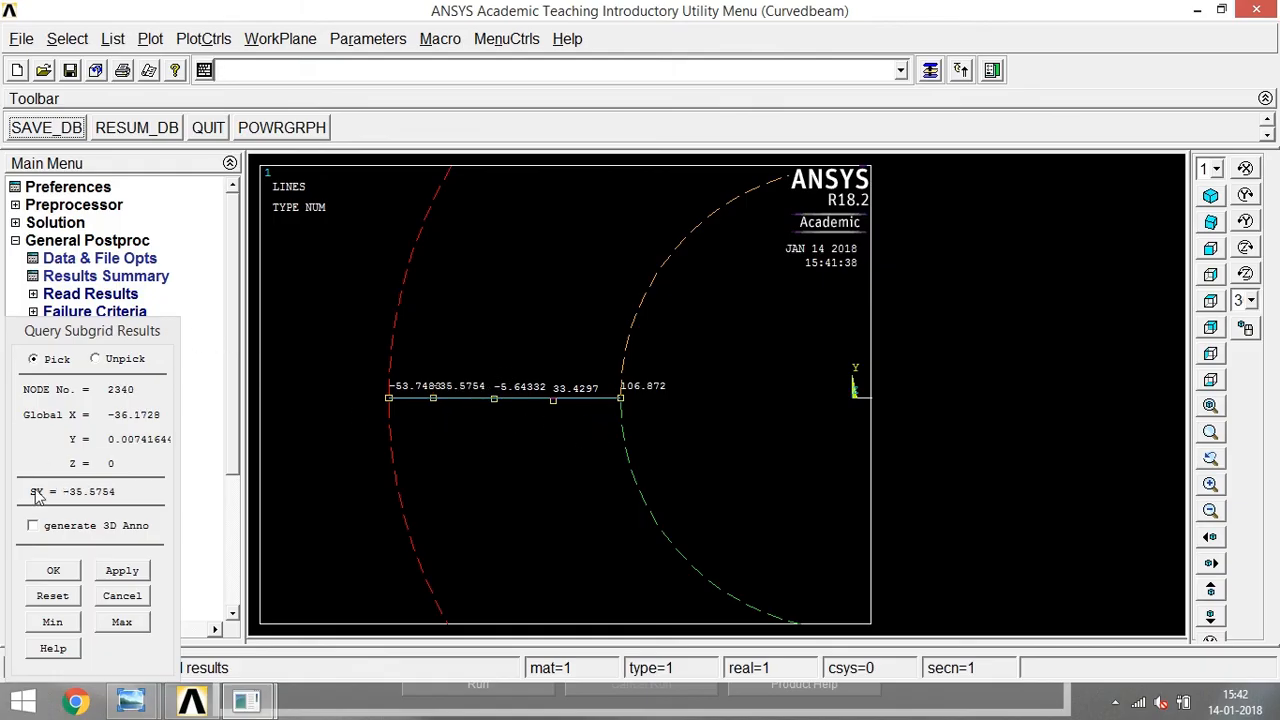
click(505, 259)
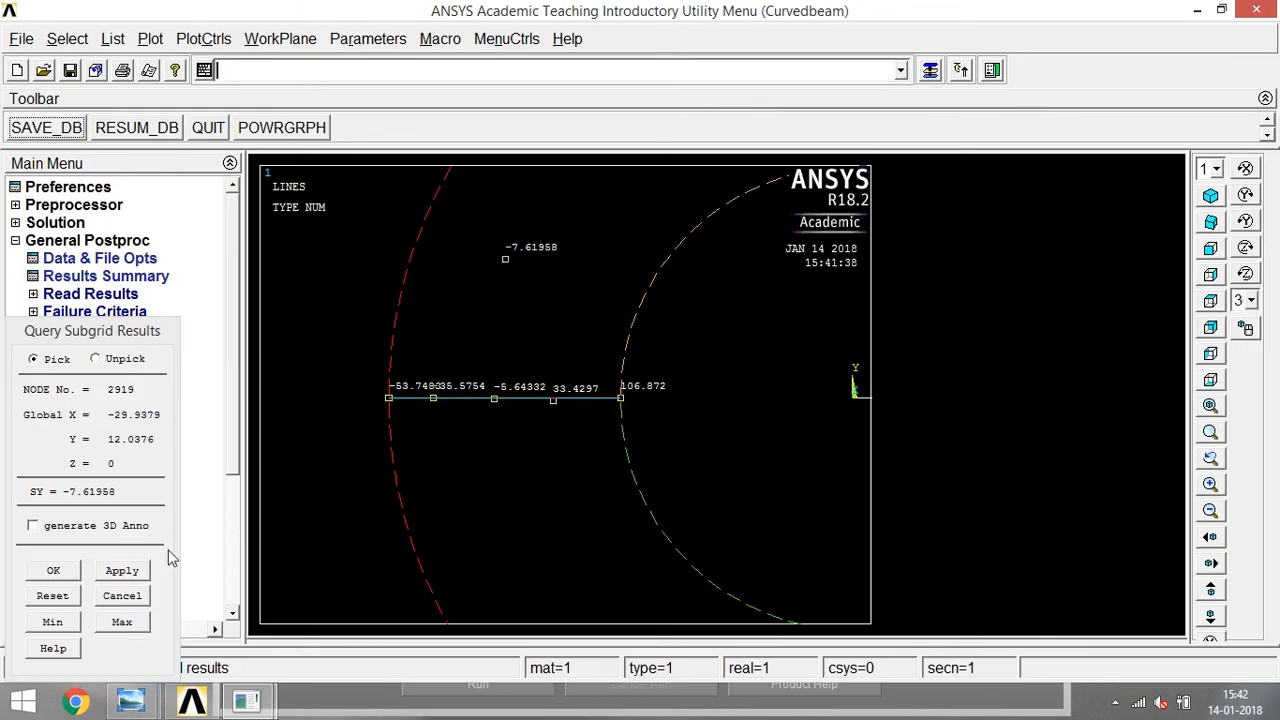